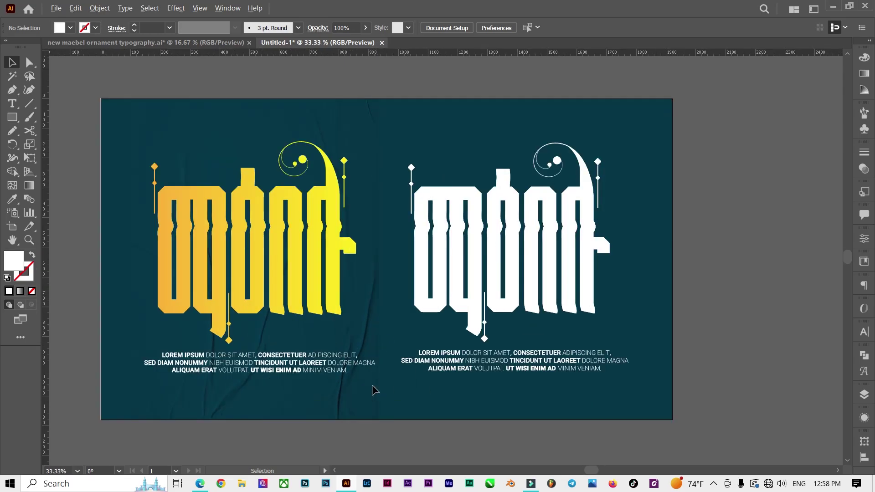
Step: Select all the finished ornament artwork and ungroup it into separate objects
{"action": "key", "text": "ctrl+a"}
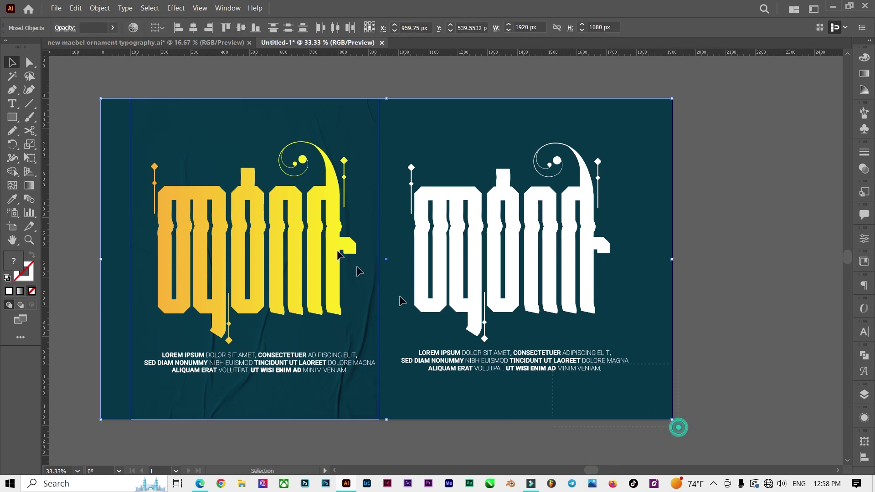
{"action": "key", "text": "ctrl+shift+g"}
Step: Delete the selected artwork and set the stroke colour to black
{"action": "key", "text": "Delete"}
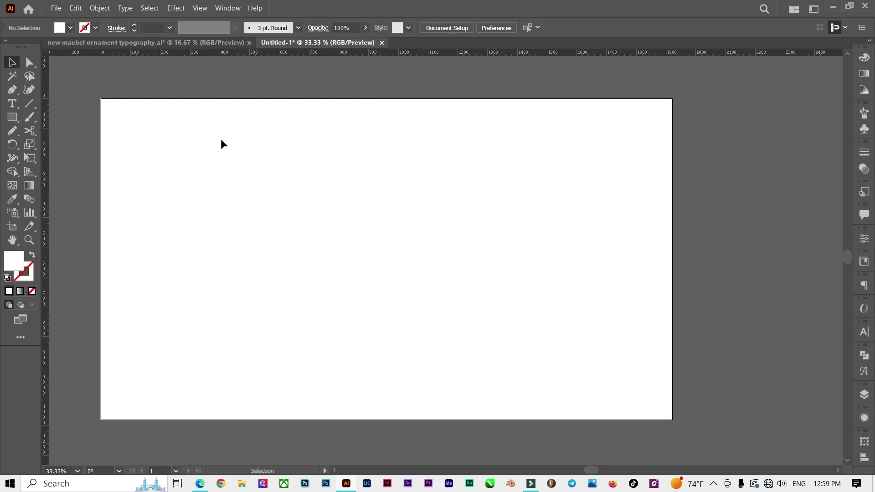
{"action": "left_click", "coordinate": [95, 30]}
{"action": "left_click", "coordinate": [31, 47]}
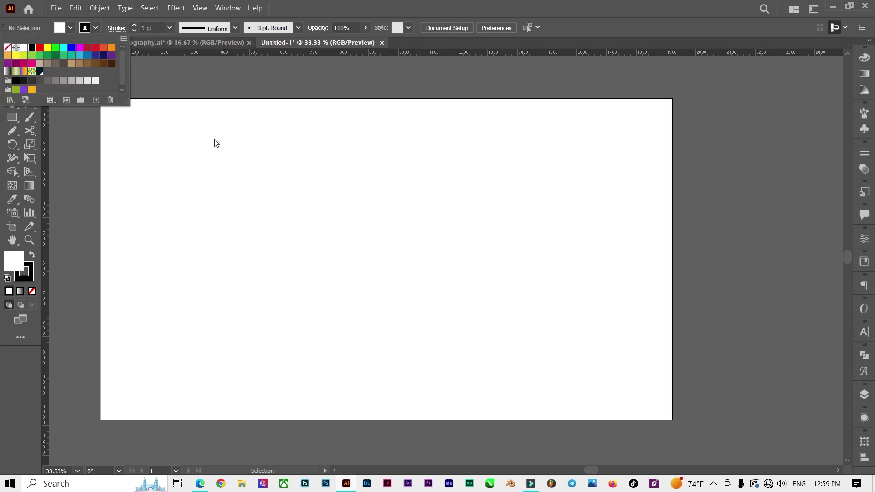
{"action": "left_click", "coordinate": [216, 143]}
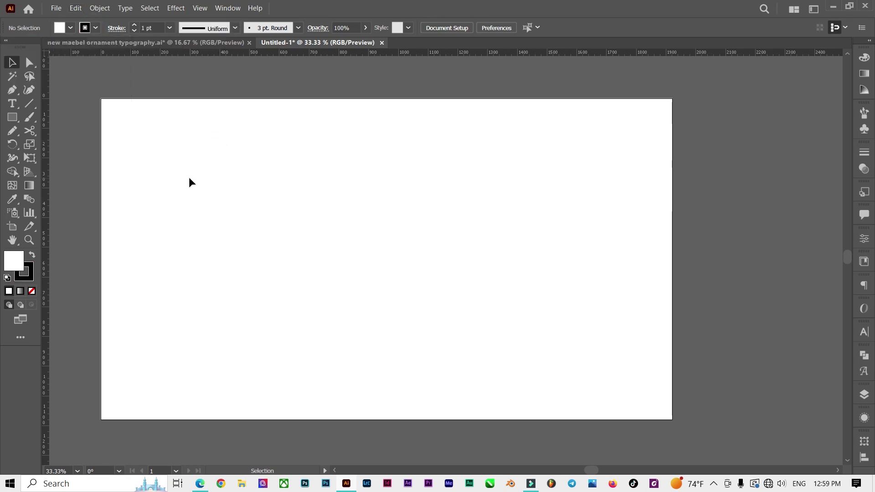
Step: Draw a tall narrow rectangle and raise its stroke weight to 58 pt
{"action": "left_click", "coordinate": [13, 90]}
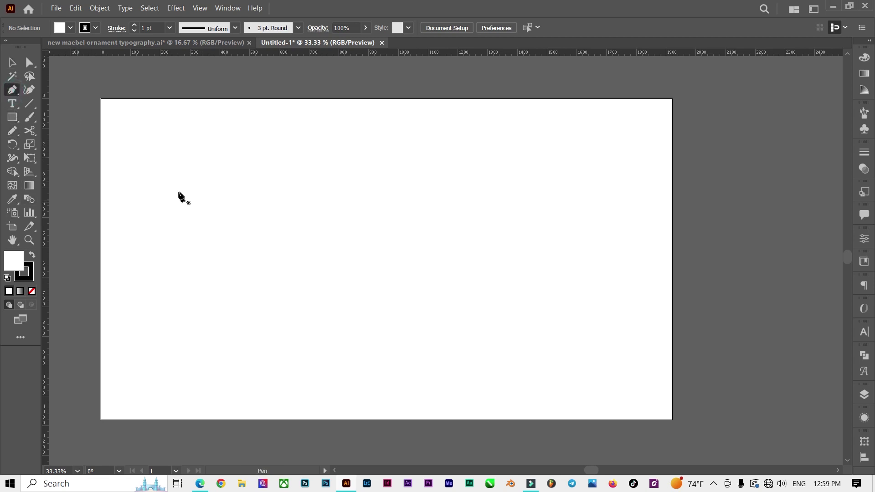
{"action": "left_click", "coordinate": [14, 118]}
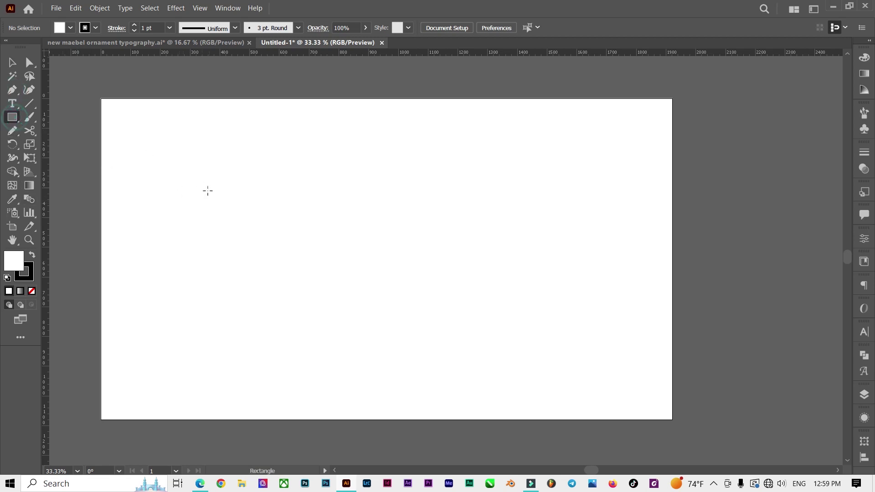
{"action": "left_click", "coordinate": [15, 118]}
{"action": "left_click_drag", "start_coordinate": [190, 184], "coordinate": [215, 298]}
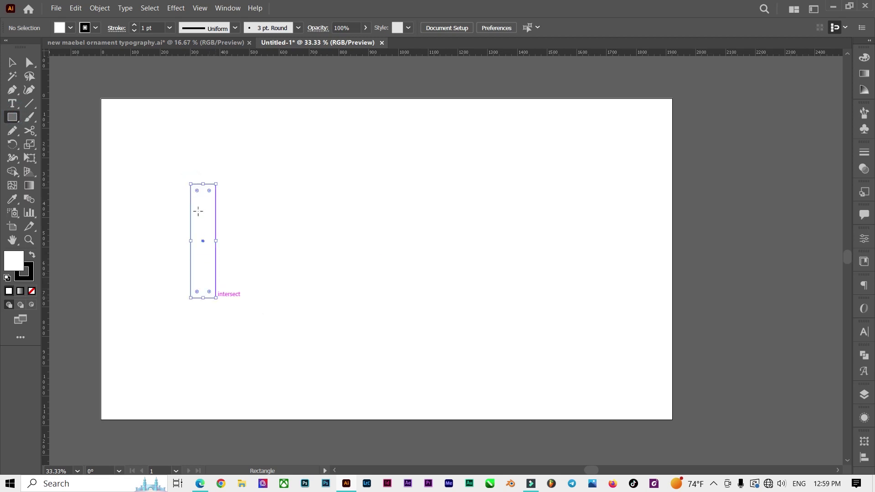
{"action": "left_click", "coordinate": [150, 28]}
{"action": "scroll", "coordinate": [151, 27], "scroll_direction": "up", "scroll_amount": 8}
{"action": "scroll", "coordinate": [152, 28], "scroll_direction": "up", "scroll_amount": 10}
{"action": "scroll", "coordinate": [151, 28], "scroll_direction": "up", "scroll_amount": 8}
{"action": "scroll", "coordinate": [152, 28], "scroll_direction": "up", "scroll_amount": 9}
{"action": "scroll", "coordinate": [151, 27], "scroll_direction": "up", "scroll_amount": 8}
{"action": "scroll", "coordinate": [152, 28], "scroll_direction": "up", "scroll_amount": 9}
{"action": "scroll", "coordinate": [152, 28], "scroll_direction": "up", "scroll_amount": 5}
Step: Try duplicating the rectangle to the right, then undo the copy
{"action": "key", "text": "v"}
{"action": "left_click", "coordinate": [171, 119]}
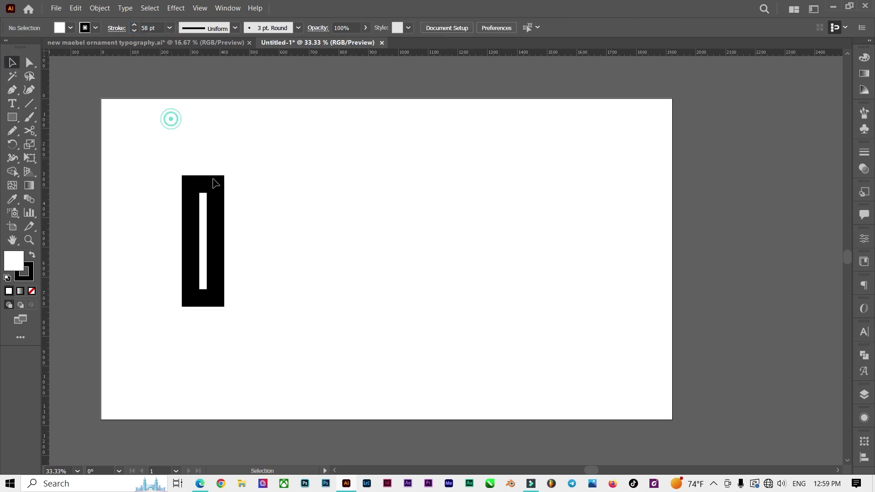
{"action": "scroll", "coordinate": [208, 208], "scroll_direction": "up", "scroll_amount": 1, "text": "alt"}
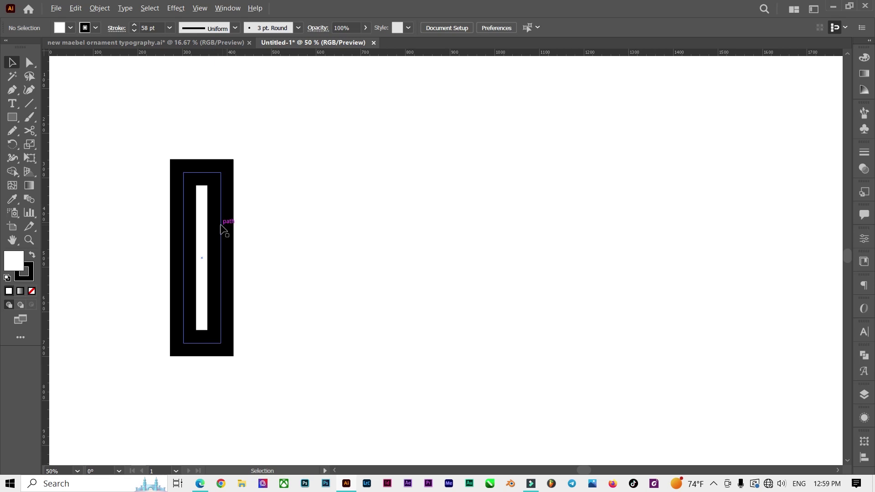
{"action": "left_click_drag", "start_coordinate": [229, 231], "coordinate": [291, 227]}
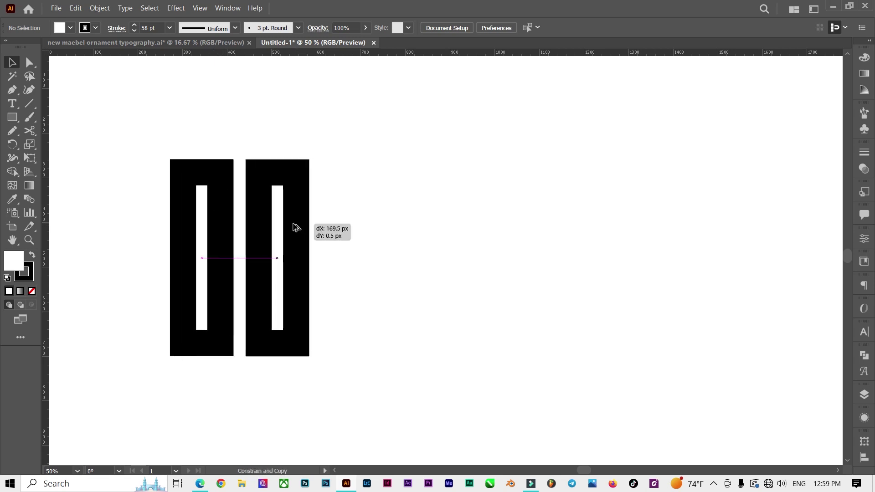
{"action": "left_click_drag", "start_coordinate": [290, 227], "coordinate": [291, 227]}
{"action": "key", "text": "ctrl+z"}
Step: Nudge the rectangle's right anchors left to narrow it and set its fill to None
{"action": "key", "text": "a"}
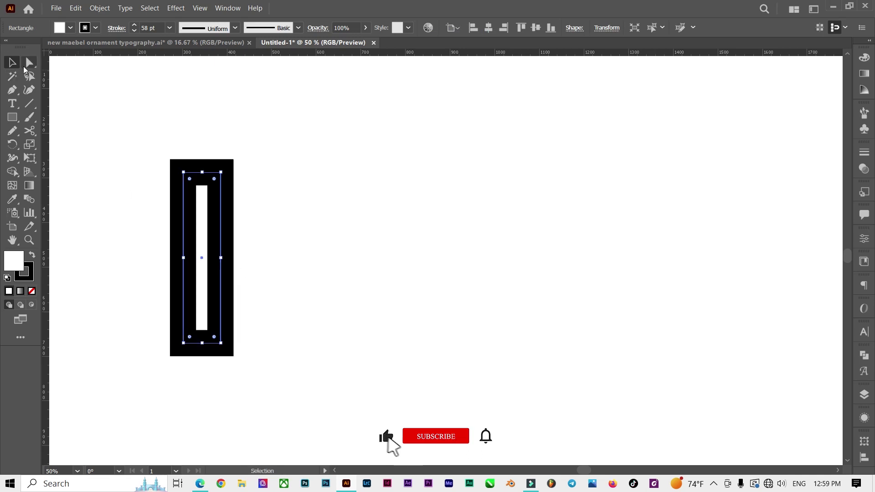
{"action": "left_click_drag", "start_coordinate": [209, 141], "coordinate": [270, 354]}
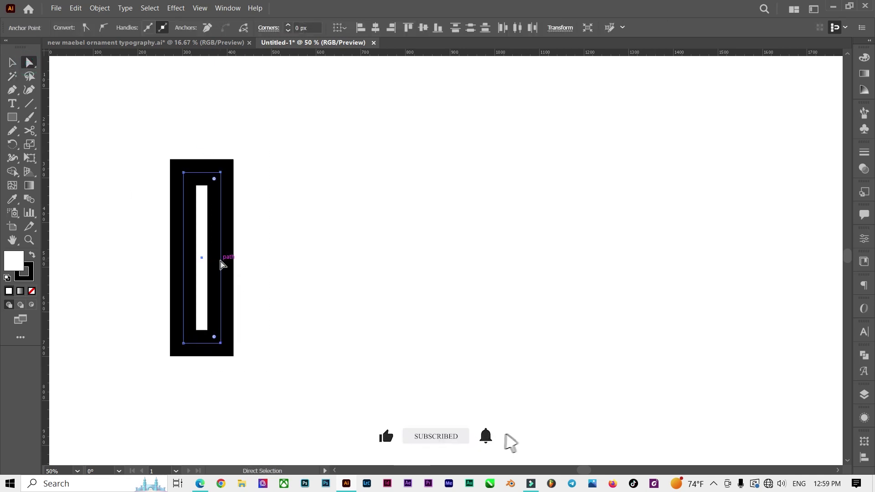
{"action": "key", "text": "Left"}
{"action": "key", "text": "Left"}
{"action": "key", "text": "Left"}
{"action": "key", "text": "Left"}
{"action": "key", "text": "Left"}
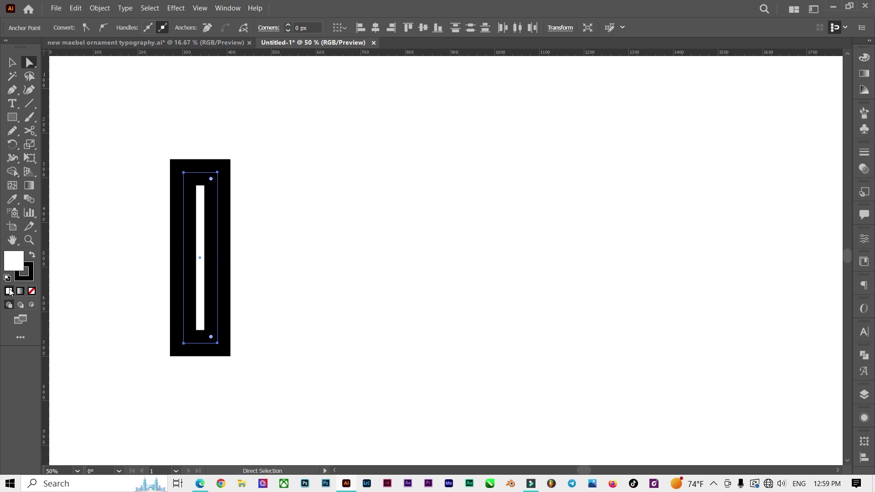
{"action": "left_click", "coordinate": [32, 293]}
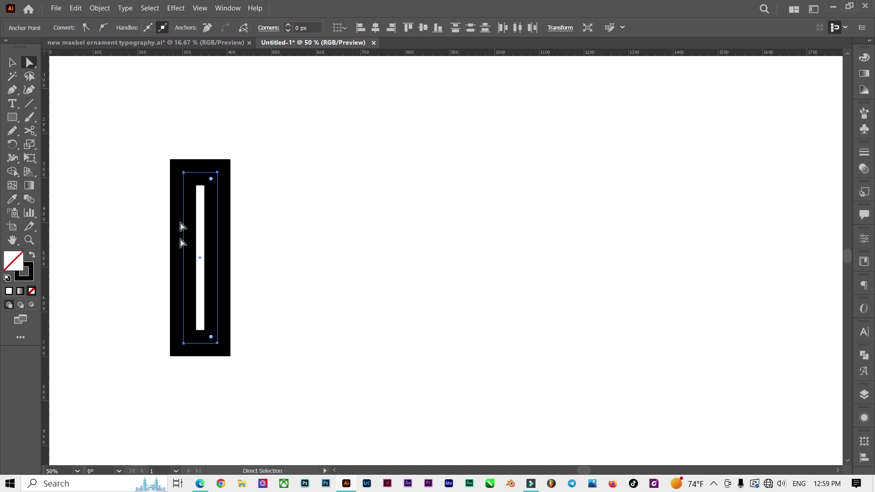
{"action": "left_click", "coordinate": [203, 227]}
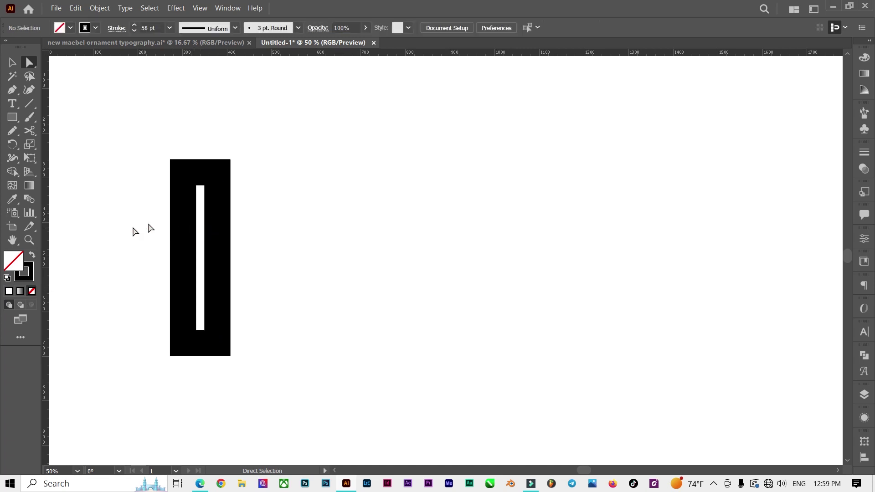
Step: Alt-drag a copy of the rectangle and butt it against the original
{"action": "left_click", "coordinate": [12, 63]}
{"action": "left_click", "coordinate": [202, 140]}
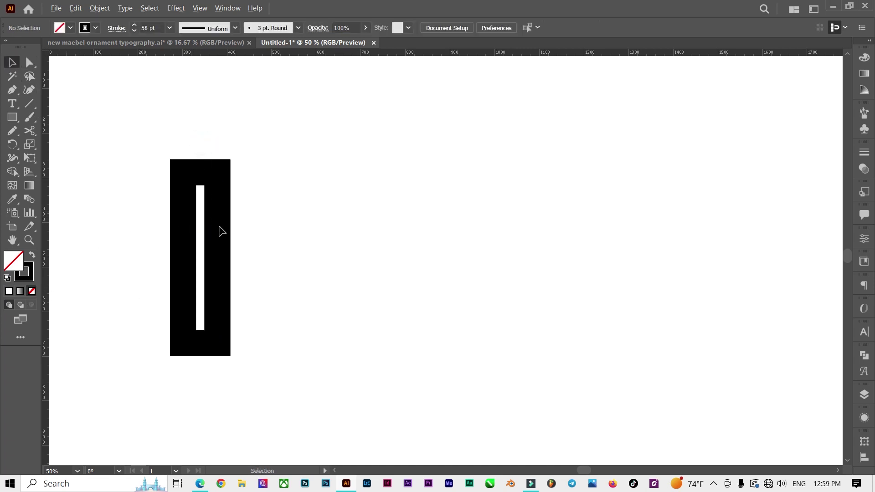
{"action": "left_click_drag", "start_coordinate": [221, 231], "coordinate": [279, 234]}
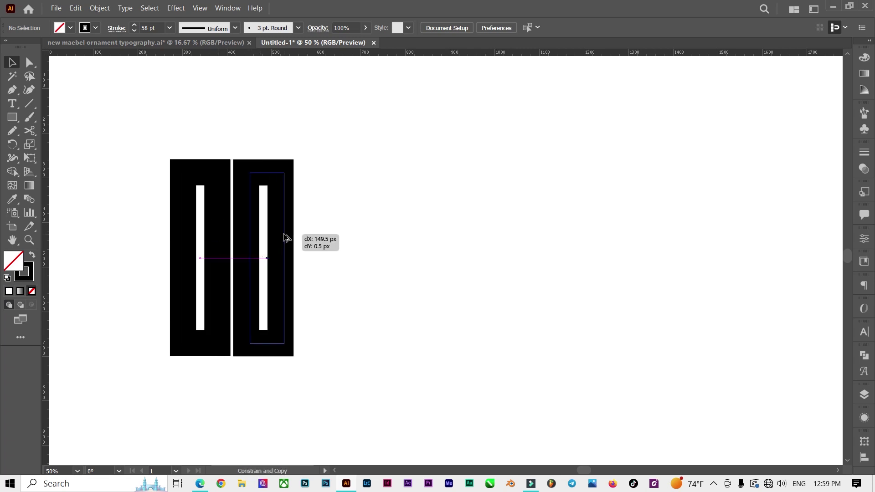
{"action": "left_click_drag", "start_coordinate": [279, 235], "coordinate": [284, 237]}
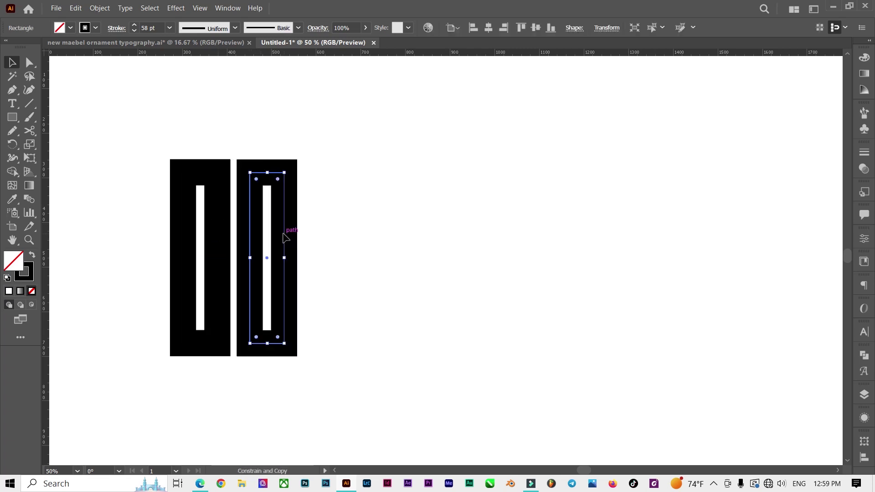
{"action": "left_click", "coordinate": [13, 90]}
{"action": "key", "text": "ctrl+shift+a"}
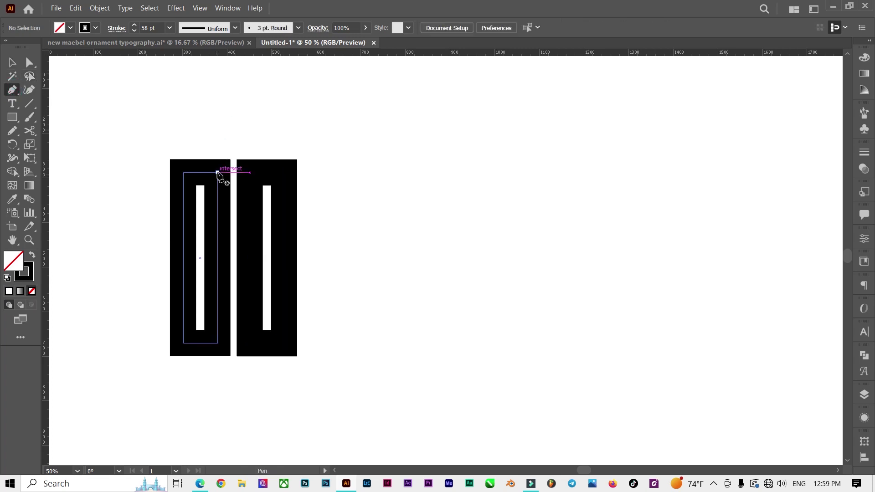
{"action": "left_click_drag", "start_coordinate": [253, 172], "coordinate": [248, 172]}
{"action": "left_click", "coordinate": [239, 150]}
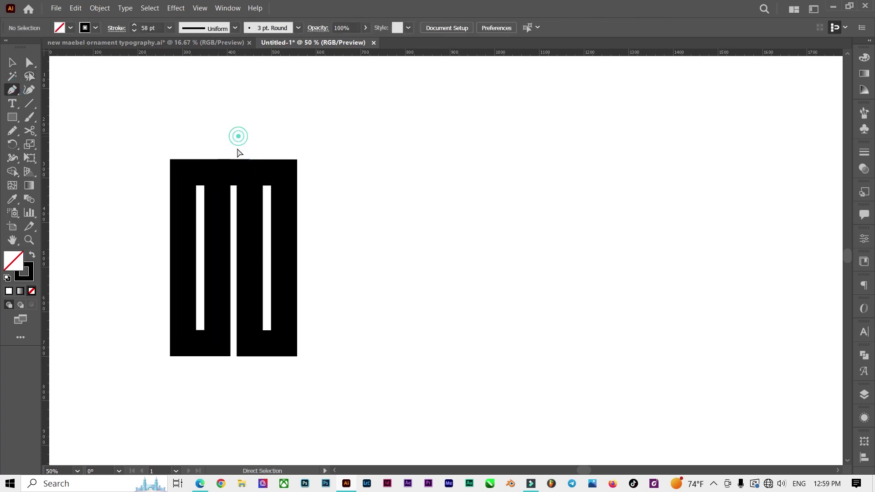
{"action": "scroll", "coordinate": [242, 155], "scroll_direction": "down", "scroll_amount": 3}
{"action": "scroll", "coordinate": [263, 174], "scroll_direction": "up", "scroll_amount": 2}
{"action": "scroll", "coordinate": [264, 173], "scroll_direction": "up", "scroll_amount": 1}
Step: Alt-drag another rectangle copy further right to extend the row
{"action": "left_click", "coordinate": [12, 63]}
{"action": "left_click", "coordinate": [176, 142]}
{"action": "left_click_drag", "start_coordinate": [191, 264], "coordinate": [259, 265]}
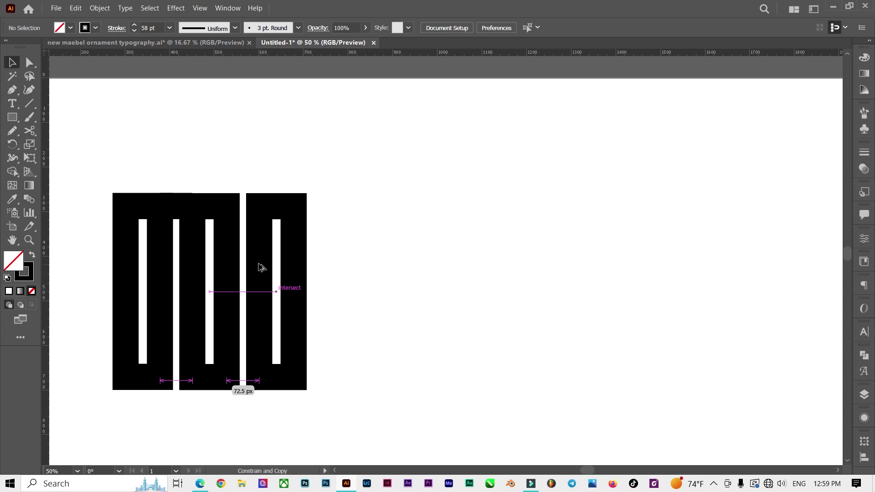
{"action": "mouse_move", "coordinate": [259, 268]}
{"action": "left_mouse_down"}
{"action": "mouse_move", "coordinate": [263, 258]}
{"action": "mouse_move", "coordinate": [327, 260]}
{"action": "mouse_move", "coordinate": [322, 272]}
{"action": "mouse_move", "coordinate": [395, 275]}
{"action": "left_mouse_up"}
Step: Marquee-select the bottom anchors of every rectangle with Direct Selection
{"action": "left_click", "coordinate": [31, 66]}
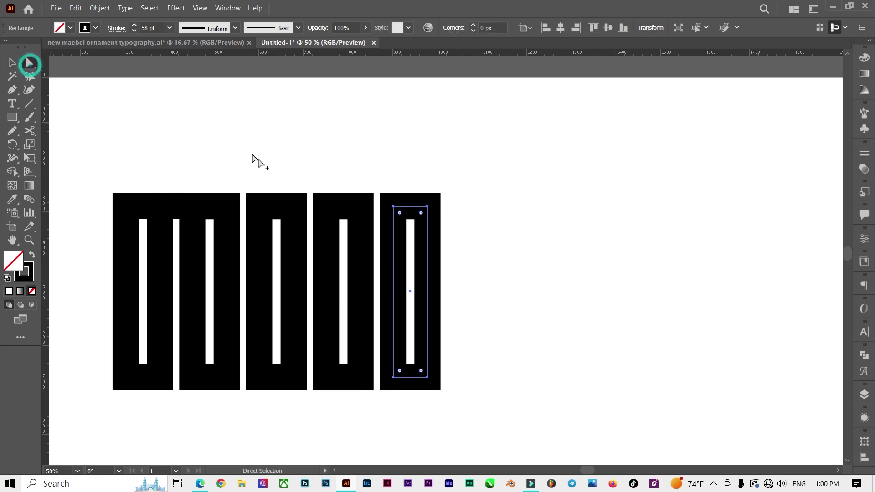
{"action": "scroll", "coordinate": [254, 157], "scroll_direction": "down", "scroll_amount": 2}
{"action": "scroll", "coordinate": [294, 231], "scroll_direction": "up", "scroll_amount": 2}
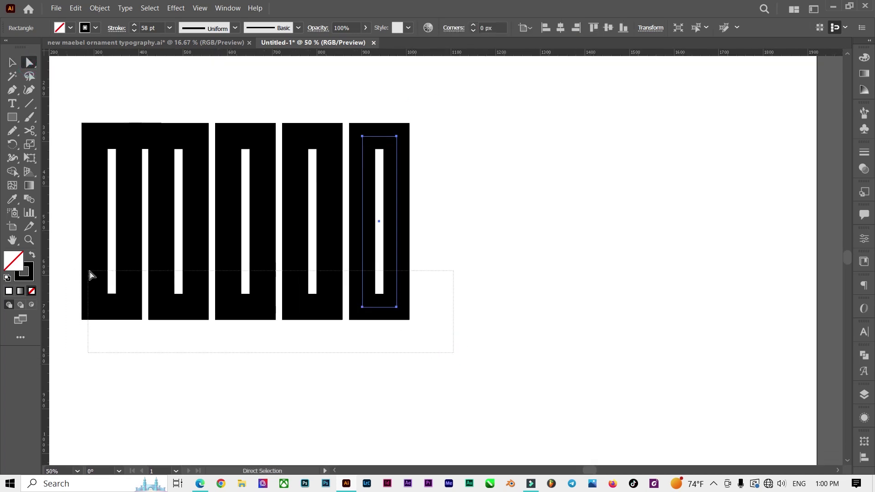
{"action": "left_click_drag", "start_coordinate": [453, 353], "coordinate": [89, 272]}
Step: Drag the selected bottom anchors down to make all the rectangles taller
{"action": "left_click_drag", "start_coordinate": [112, 309], "coordinate": [120, 341]}
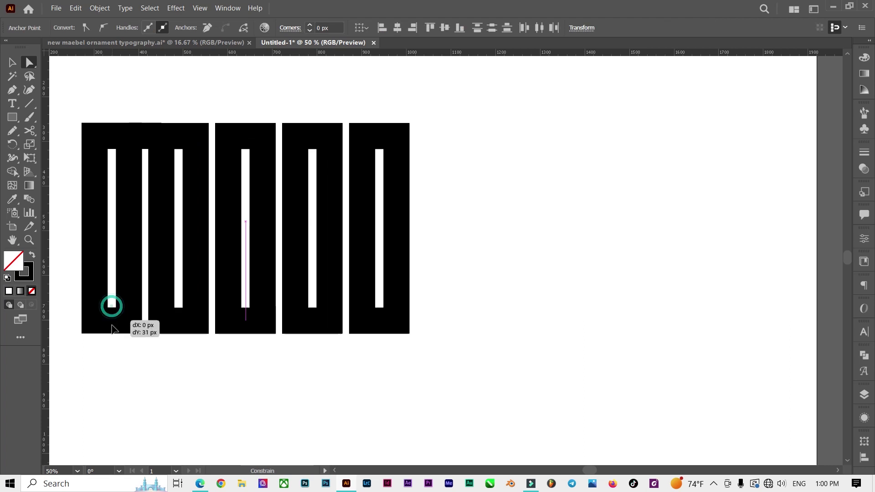
{"action": "scroll", "coordinate": [208, 97], "scroll_direction": "down", "scroll_amount": 3}
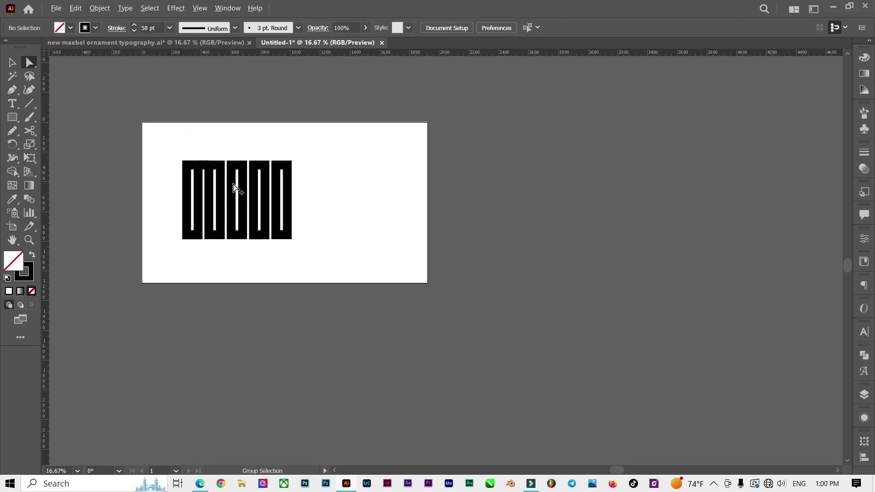
{"action": "scroll", "coordinate": [208, 97], "scroll_direction": "up", "scroll_amount": 2}
Step: Draw a vertical Pen stem from the second shape's bottom down below the row
{"action": "left_click", "coordinate": [12, 89]}
{"action": "scroll", "coordinate": [228, 196], "scroll_direction": "down", "scroll_amount": 2}
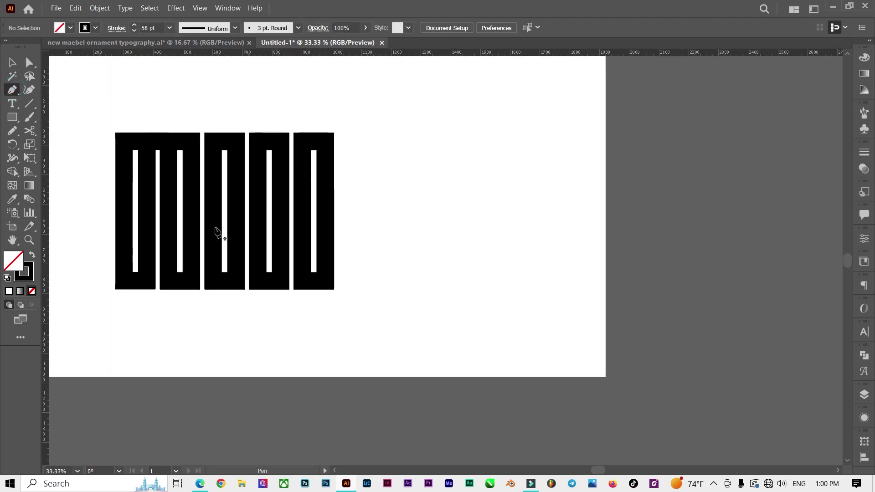
{"action": "scroll", "coordinate": [143, 309], "scroll_direction": "up", "scroll_amount": 1}
{"action": "scroll", "coordinate": [143, 309], "scroll_direction": "up", "scroll_amount": 1}
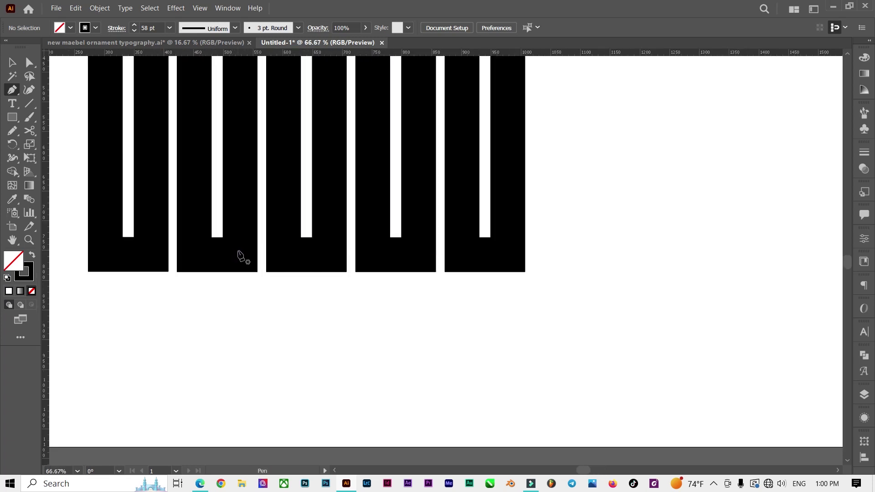
{"action": "left_click", "coordinate": [240, 254]}
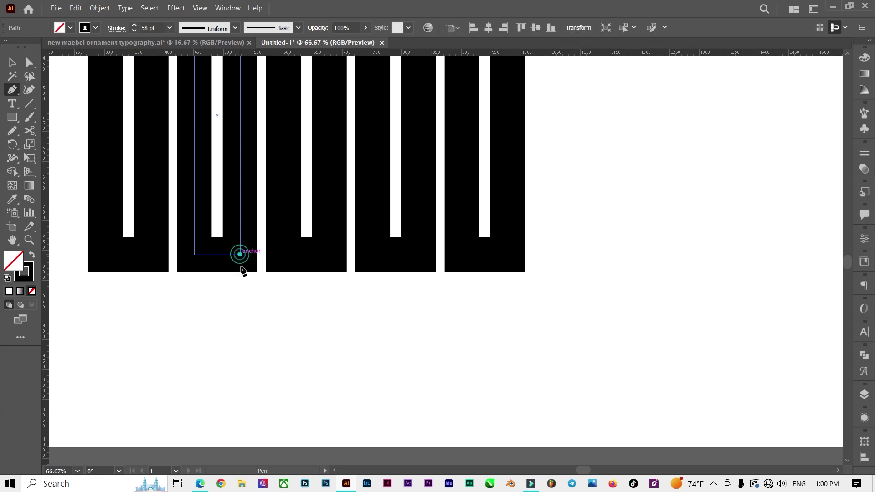
{"action": "left_click", "coordinate": [240, 321], "text": "shift"}
{"action": "left_click", "coordinate": [283, 318], "text": "ctrl"}
{"action": "scroll", "coordinate": [274, 318], "scroll_direction": "down", "scroll_amount": 2}
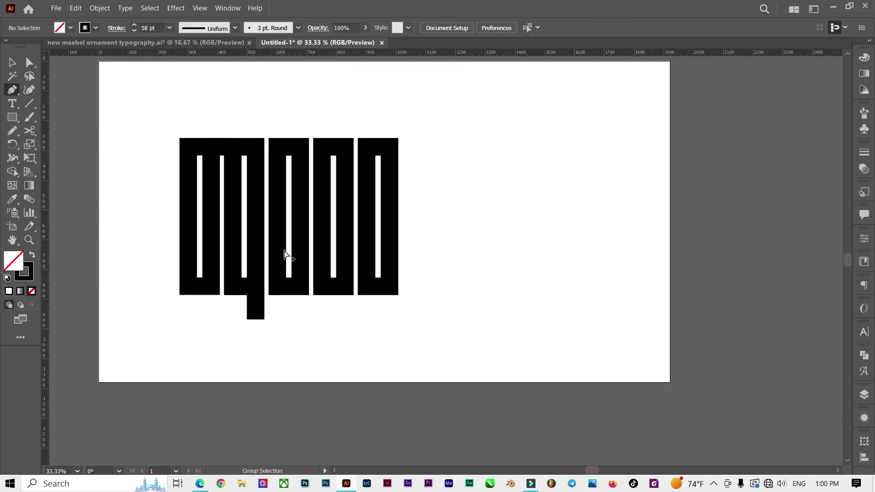
{"action": "scroll", "coordinate": [301, 144], "scroll_direction": "up", "scroll_amount": 3}
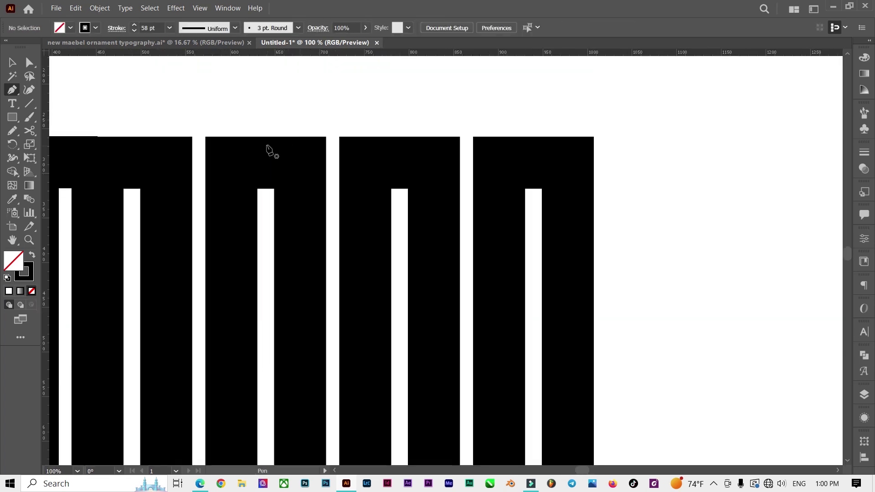
Step: Draw a short vertical Pen stem rising above the third letter
{"action": "left_click", "coordinate": [265, 145]}
{"action": "left_click", "coordinate": [266, 95], "text": "shift"}
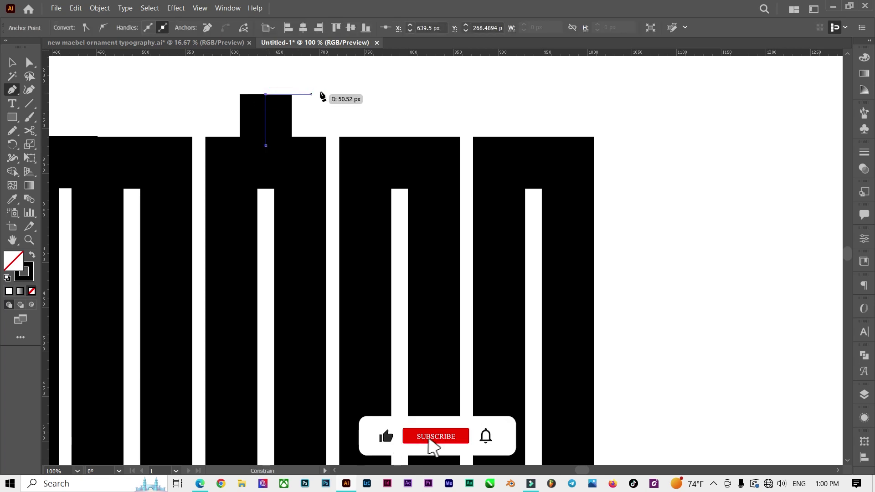
{"action": "left_click", "coordinate": [321, 95], "text": "ctrl"}
{"action": "scroll", "coordinate": [321, 95], "scroll_direction": "down", "scroll_amount": 2}
{"action": "scroll", "coordinate": [354, 205], "scroll_direction": "up", "scroll_amount": 1}
{"action": "scroll", "coordinate": [339, 244], "scroll_direction": "down", "scroll_amount": 1}
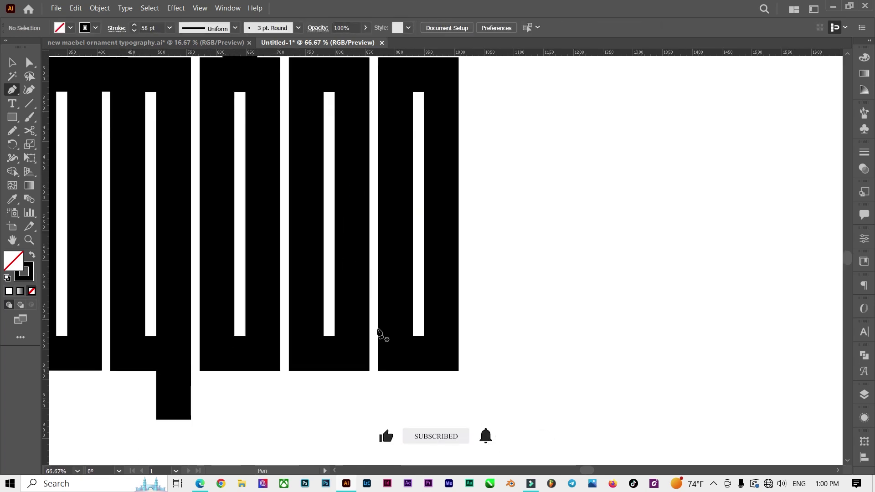
{"action": "scroll", "coordinate": [377, 329], "scroll_direction": "down", "scroll_amount": 2}
{"action": "scroll", "coordinate": [376, 326], "scroll_direction": "up", "scroll_amount": 2}
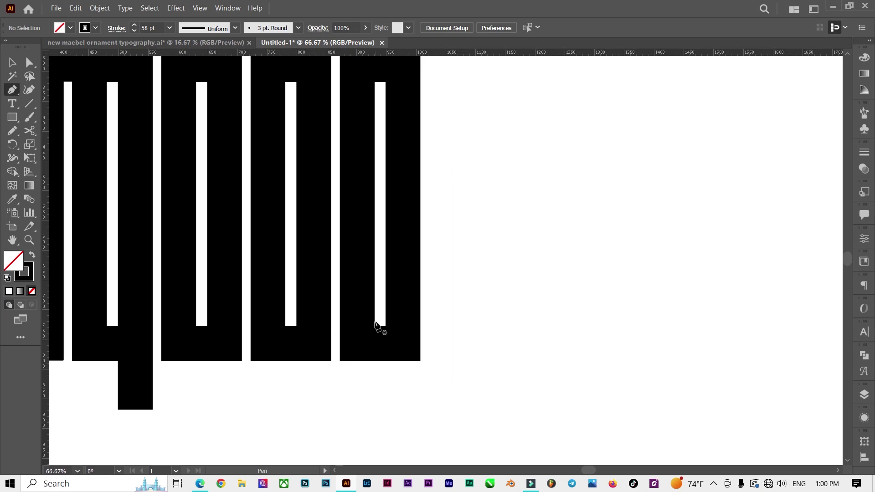
{"action": "left_click_drag", "start_coordinate": [29, 131], "coordinate": [78, 144]}
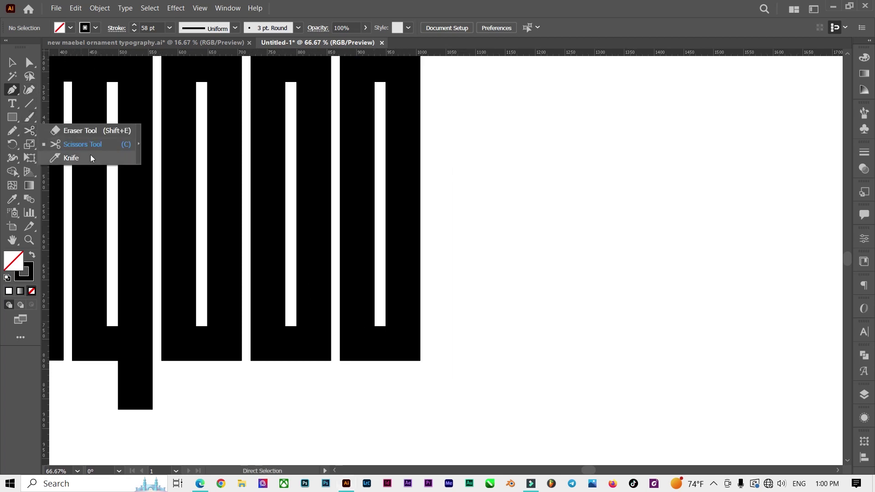
Step: Cut the bottom corners of the fourth and fifth letters with Scissors
{"action": "left_click", "coordinate": [286, 314]}
{"action": "left_click", "coordinate": [268, 343]}
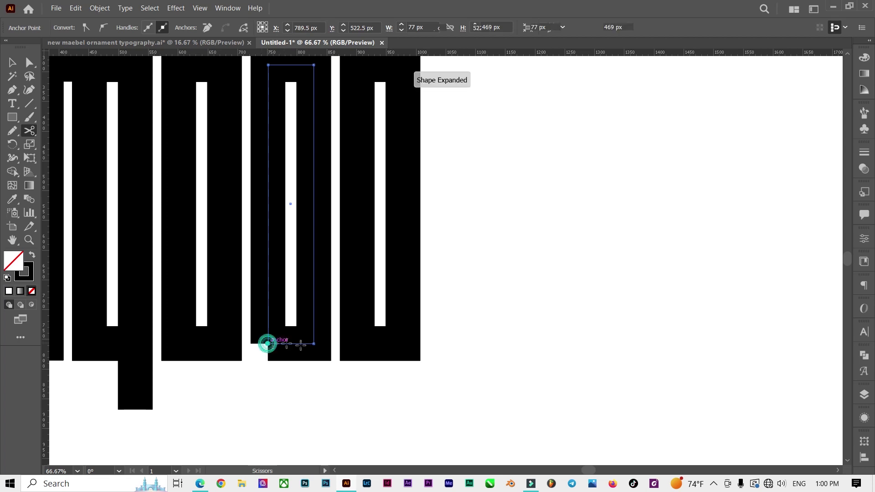
{"action": "left_click", "coordinate": [314, 344]}
{"action": "left_click", "coordinate": [359, 274]}
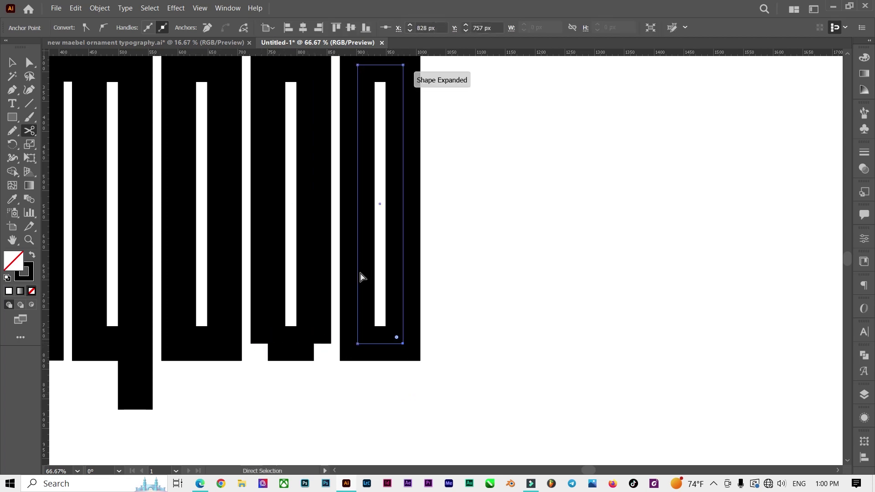
{"action": "left_click", "coordinate": [358, 344]}
{"action": "left_click", "coordinate": [403, 343]}
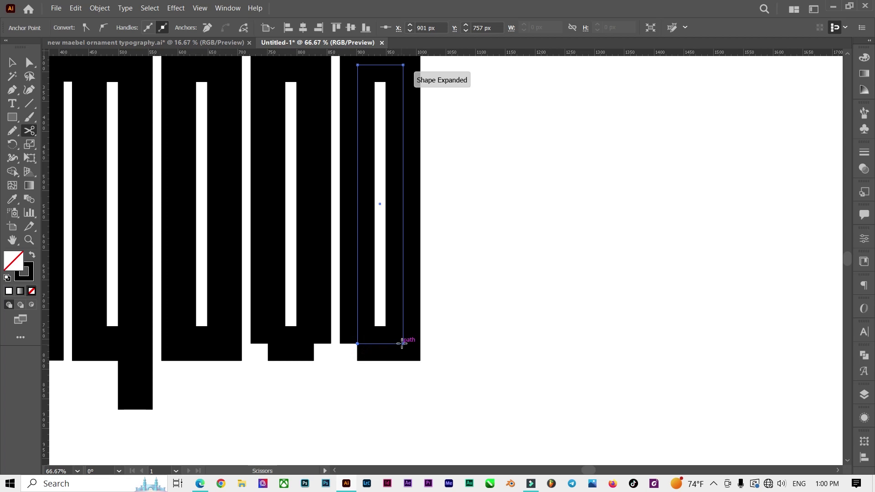
{"action": "left_click", "coordinate": [358, 343]}
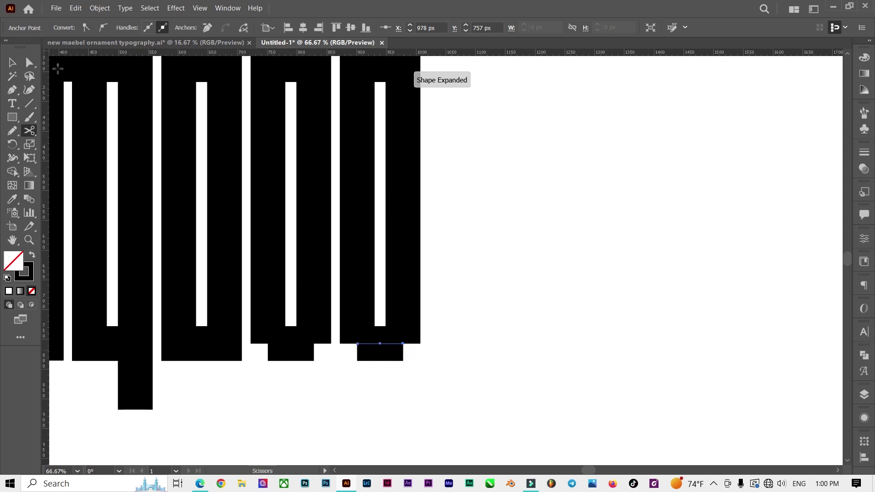
Step: Select and delete the two cut-off bottom pieces
{"action": "left_click", "coordinate": [13, 62]}
{"action": "left_click", "coordinate": [292, 368]}
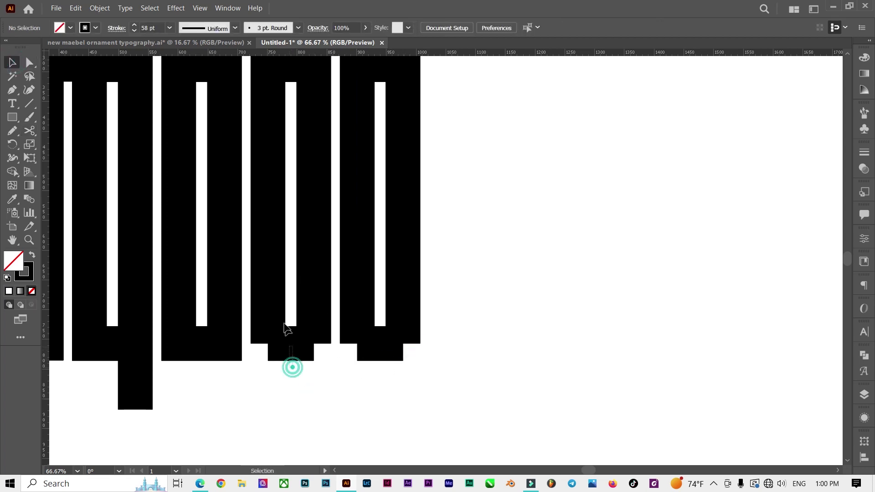
{"action": "left_click", "coordinate": [290, 344]}
{"action": "left_click_drag", "start_coordinate": [384, 373], "coordinate": [380, 325]}
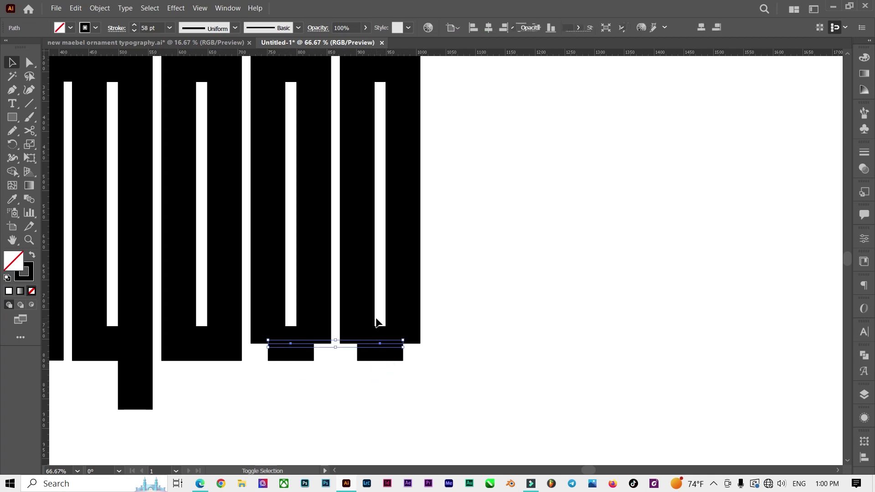
{"action": "key", "text": "Delete"}
Step: Drag the open letters' leg anchors down to the baseline
{"action": "left_click", "coordinate": [30, 61]}
{"action": "mouse_move", "coordinate": [438, 382]}
{"action": "left_mouse_down"}
{"action": "mouse_move", "coordinate": [260, 320]}
{"action": "mouse_move", "coordinate": [268, 364]}
{"action": "left_mouse_up"}
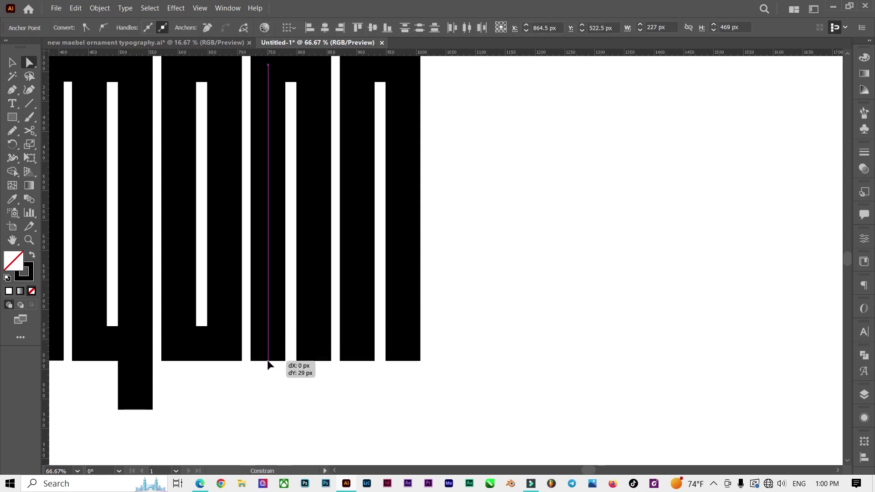
{"action": "left_click", "coordinate": [319, 401]}
{"action": "scroll", "coordinate": [368, 406], "scroll_direction": "down", "scroll_amount": 2}
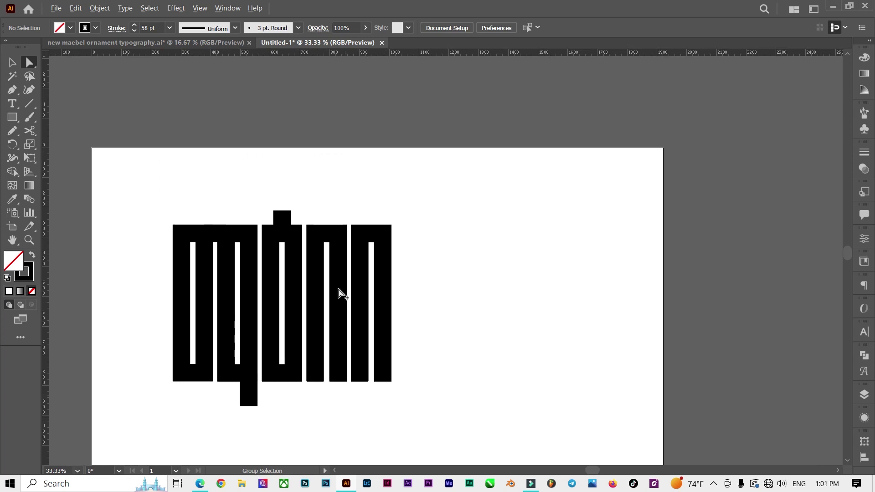
{"action": "scroll", "coordinate": [339, 291], "scroll_direction": "up", "scroll_amount": 1}
Step: Draw a short hooked arm jutting right from the last letter's right edge
{"action": "left_click", "coordinate": [13, 90]}
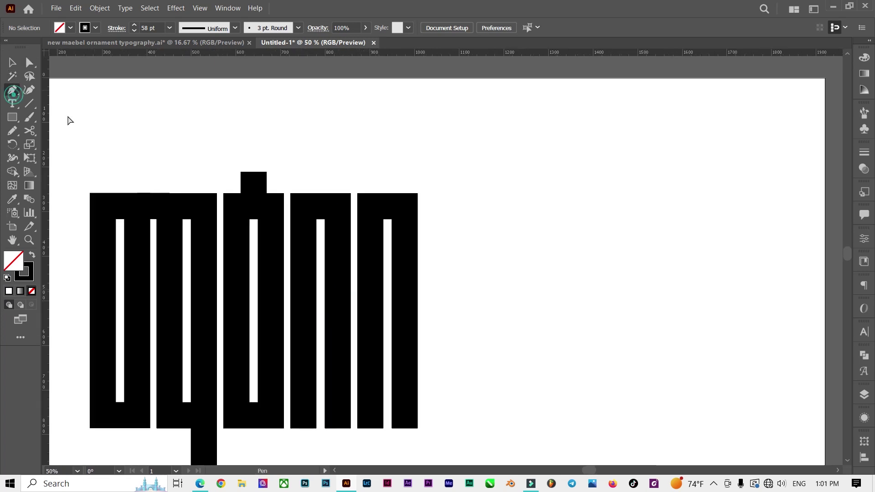
{"action": "scroll", "coordinate": [374, 237], "scroll_direction": "down", "scroll_amount": 1}
{"action": "scroll", "coordinate": [416, 262], "scroll_direction": "up", "scroll_amount": 1}
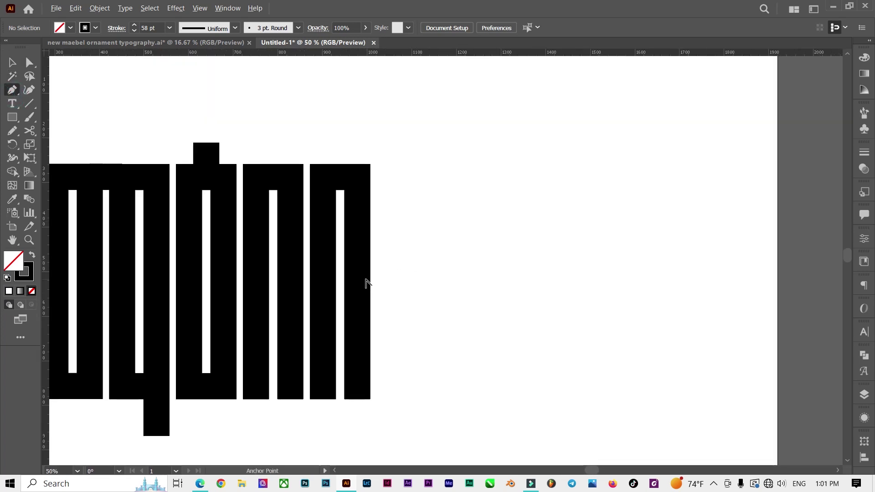
{"action": "scroll", "coordinate": [364, 279], "scroll_direction": "up", "scroll_amount": 1}
{"action": "left_click", "coordinate": [363, 281]}
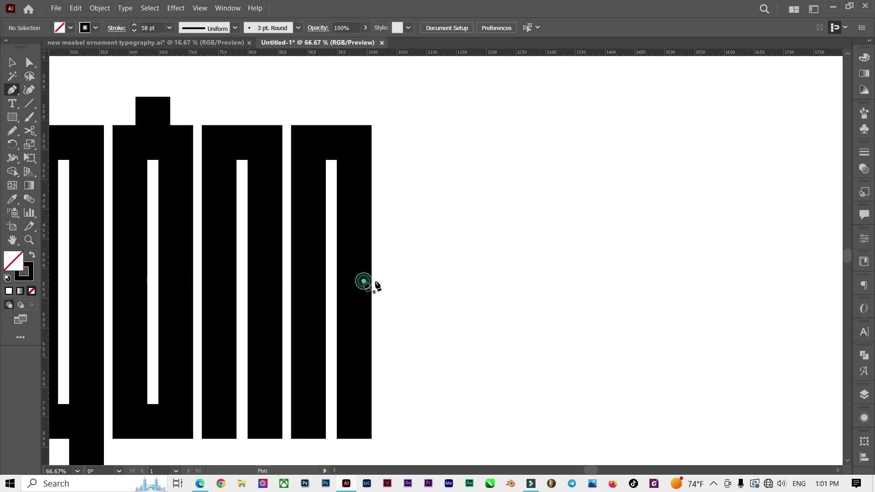
{"action": "left_click", "coordinate": [400, 282]}
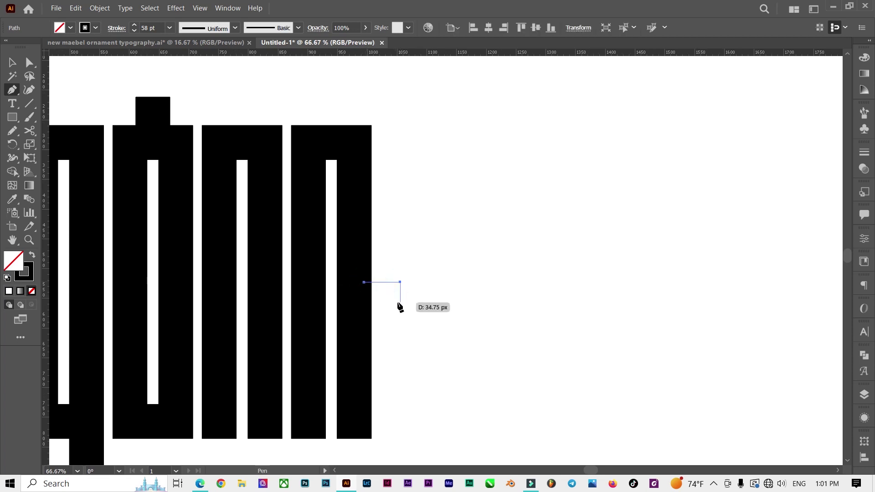
{"action": "left_click", "coordinate": [400, 302]}
{"action": "left_click_drag", "start_coordinate": [401, 302], "coordinate": [400, 308]}
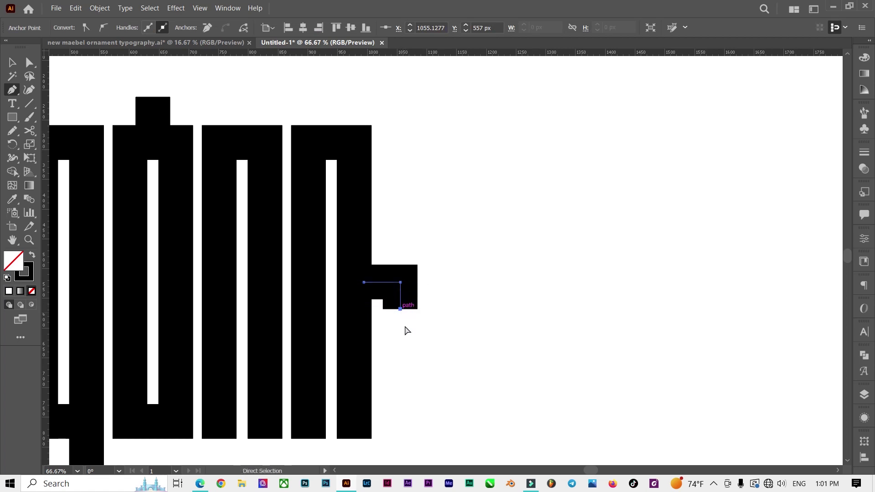
{"action": "left_click", "coordinate": [406, 328], "text": "ctrl"}
{"action": "scroll", "coordinate": [405, 326], "scroll_direction": "down", "scroll_amount": 1}
{"action": "scroll", "coordinate": [370, 212], "scroll_direction": "up", "scroll_amount": 1}
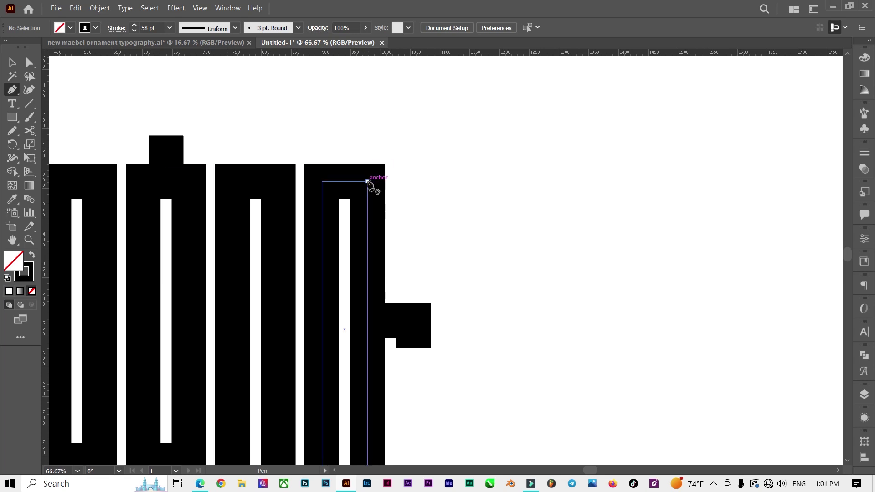
Step: Draw a tall stem up the last letter's right leg, matching the other stem's height
{"action": "left_click", "coordinate": [368, 181]}
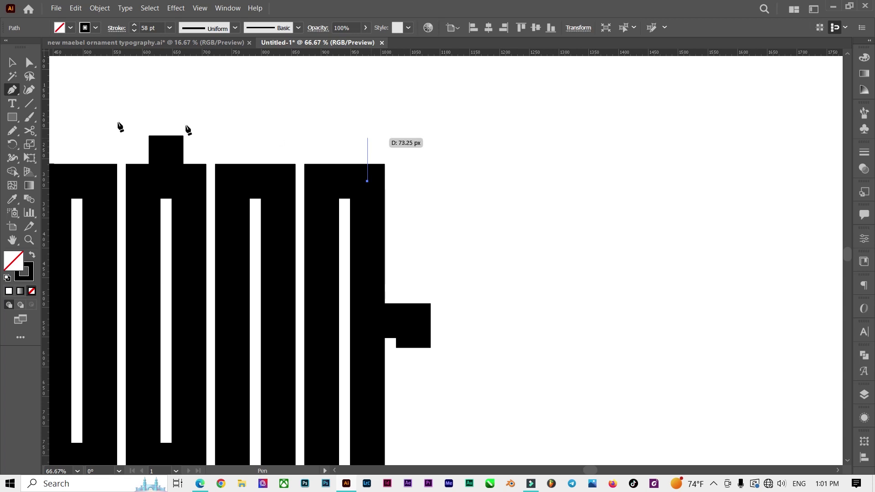
{"action": "left_click", "coordinate": [368, 136]}
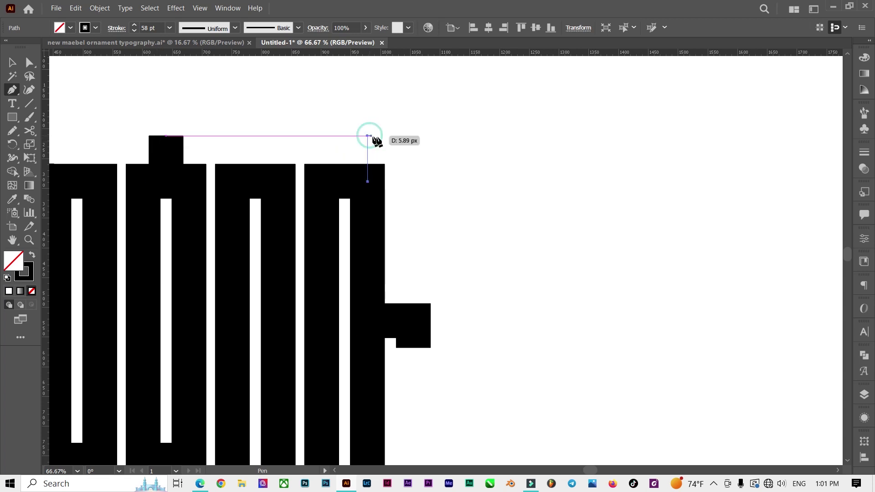
{"action": "left_click", "coordinate": [424, 151], "text": "ctrl"}
{"action": "scroll", "coordinate": [424, 208], "scroll_direction": "down", "scroll_amount": 3}
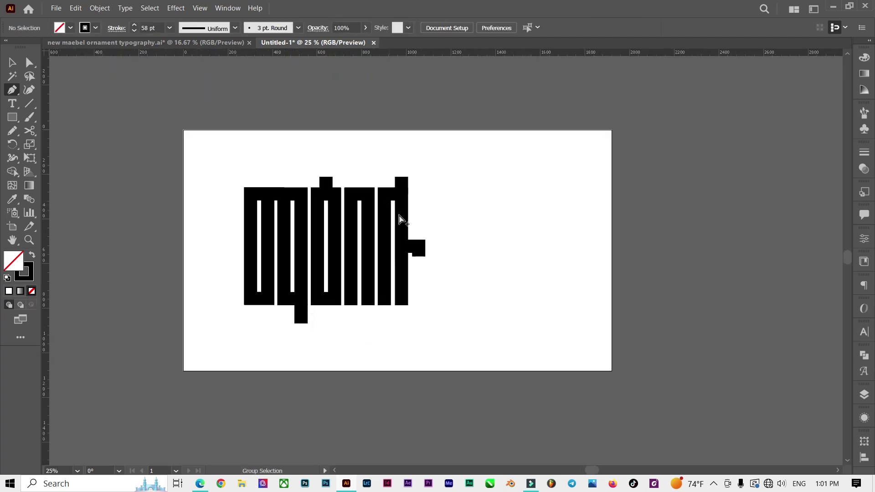
{"action": "scroll", "coordinate": [400, 219], "scroll_direction": "up", "scroll_amount": 1}
{"action": "scroll", "coordinate": [428, 255], "scroll_direction": "up", "scroll_amount": 1}
Step: Adjust the arm's anchors with Direct Selection and fit the artboard in view
{"action": "left_click", "coordinate": [29, 62]}
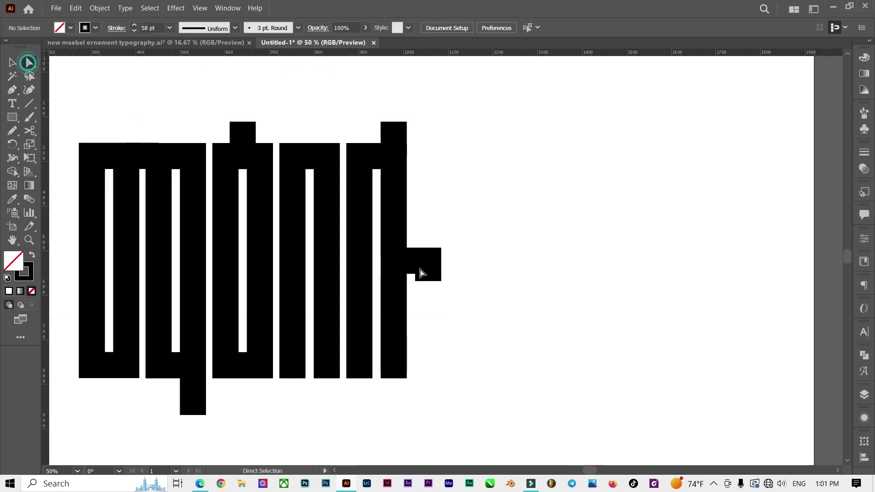
{"action": "scroll", "coordinate": [420, 273], "scroll_direction": "up", "scroll_amount": 2}
{"action": "mouse_move", "coordinate": [365, 177]}
{"action": "left_mouse_down"}
{"action": "mouse_move", "coordinate": [424, 280]}
{"action": "mouse_move", "coordinate": [382, 237]}
{"action": "mouse_move", "coordinate": [360, 237]}
{"action": "left_mouse_up"}
{"action": "left_click", "coordinate": [454, 251]}
{"action": "key", "text": "ctrl+0"}
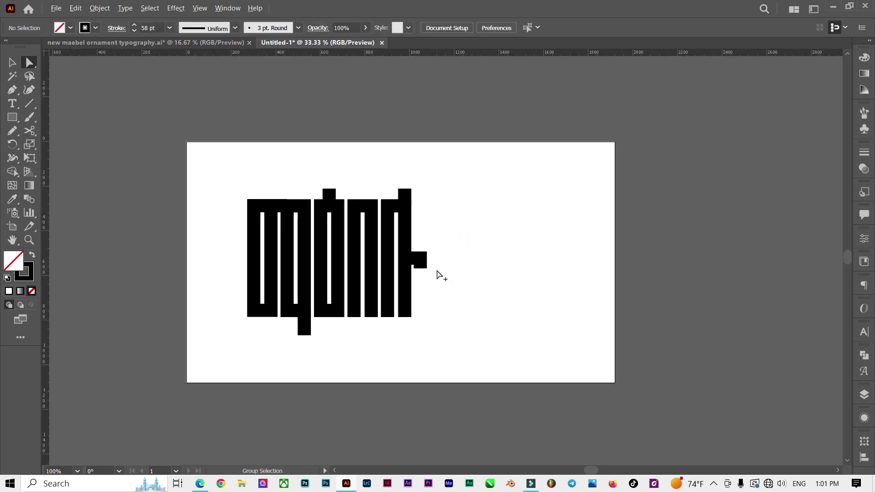
{"action": "scroll", "coordinate": [413, 219], "scroll_direction": "up", "scroll_amount": 2}
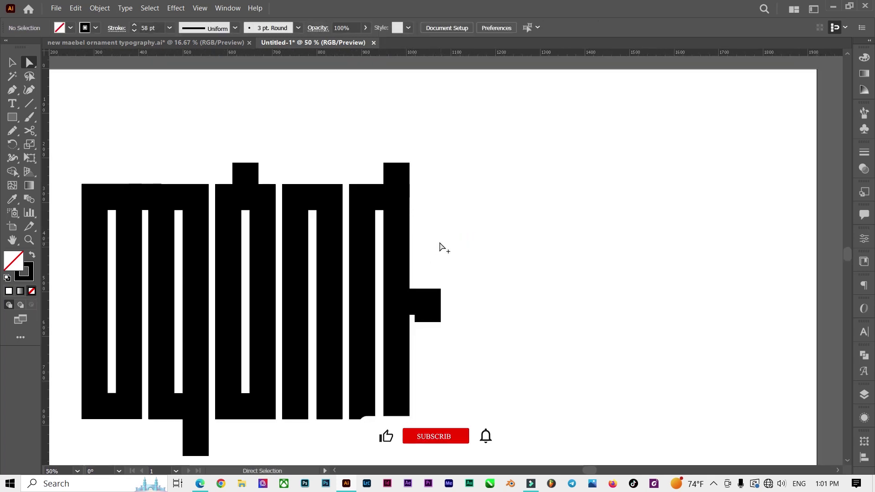
{"action": "scroll", "coordinate": [442, 248], "scroll_direction": "down", "scroll_amount": 1}
{"action": "scroll", "coordinate": [355, 319], "scroll_direction": "up", "scroll_amount": 1}
{"action": "left_click", "coordinate": [12, 61]}
Step: Select all the letter paths and set the stroke corners to Bevel Join
{"action": "mouse_move", "coordinate": [103, 91]}
{"action": "left_mouse_down"}
{"action": "mouse_move", "coordinate": [390, 302]}
{"action": "mouse_move", "coordinate": [493, 413]}
{"action": "left_mouse_up"}
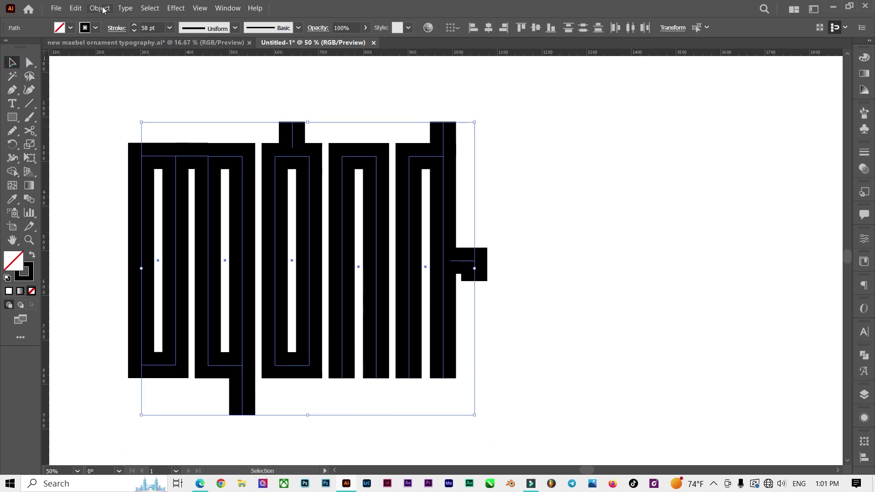
{"action": "left_click", "coordinate": [117, 29]}
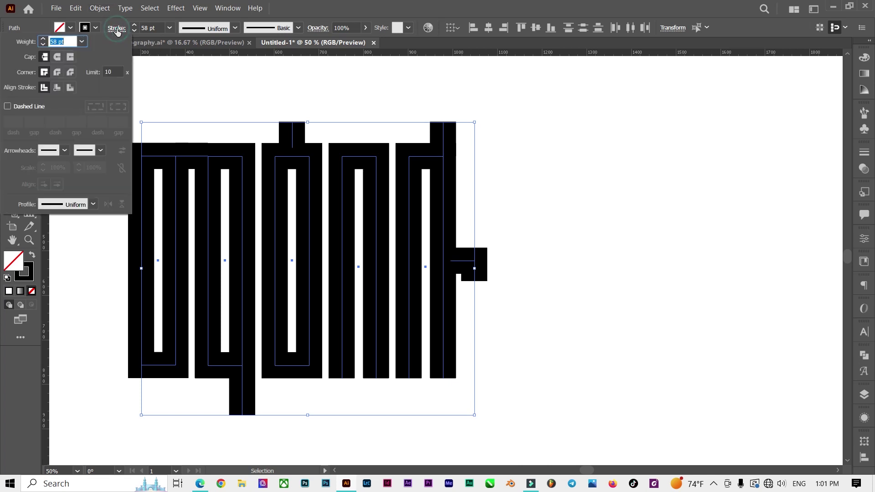
{"action": "left_click", "coordinate": [70, 73]}
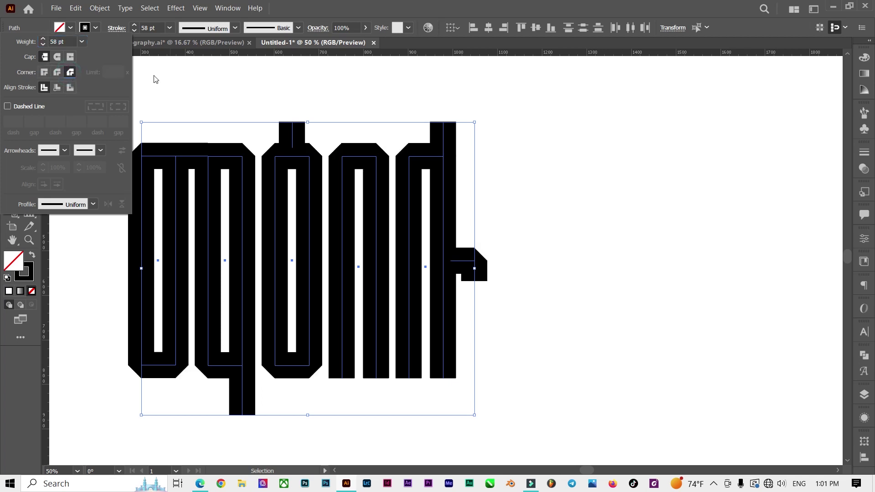
{"action": "left_click", "coordinate": [418, 13]}
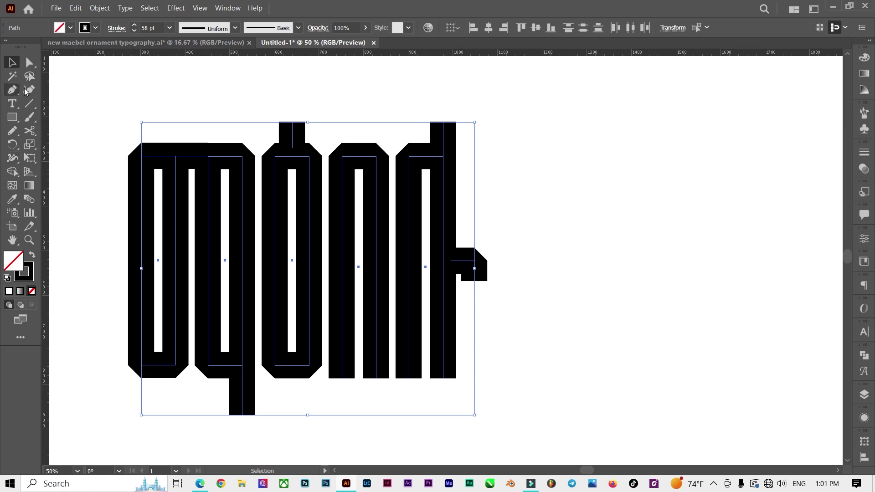
Step: Apply Envelope Distort Make with Mesh with 50 rows and 50 columns to the lettering
{"action": "left_click", "coordinate": [99, 8]}
{"action": "mouse_move", "coordinate": [128, 299]}
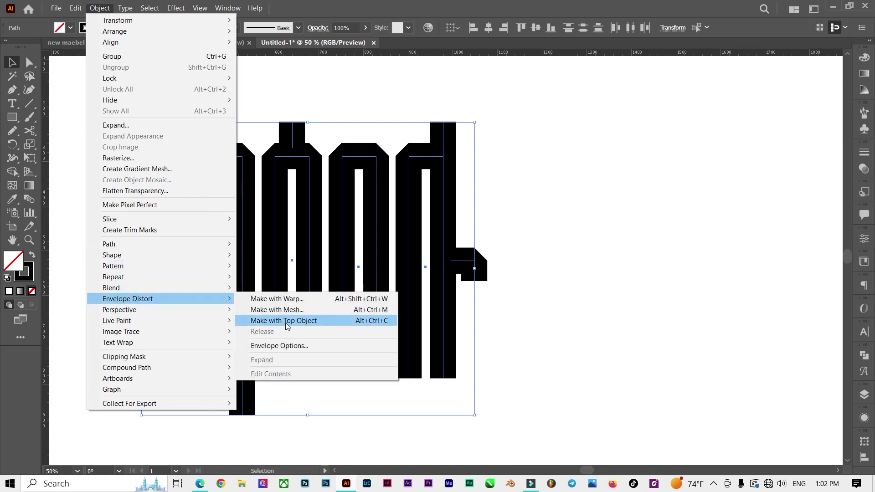
{"action": "left_click", "coordinate": [294, 310]}
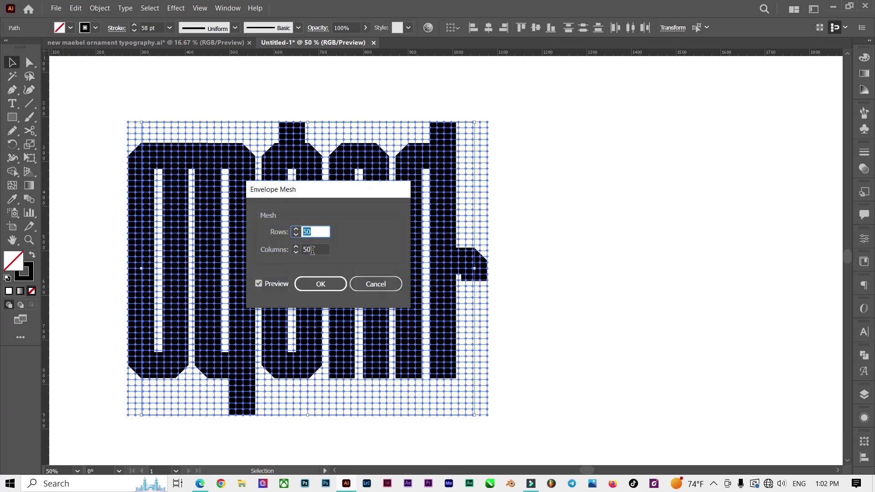
{"action": "left_click", "coordinate": [328, 284]}
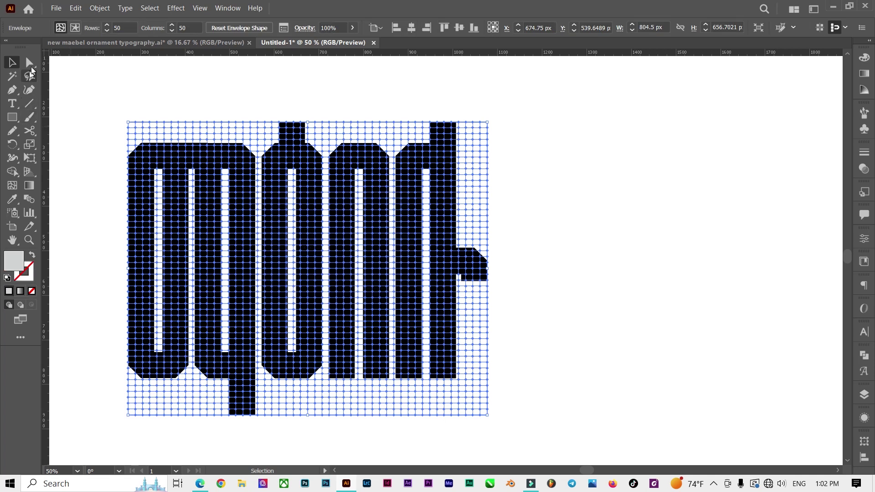
{"action": "left_click", "coordinate": [29, 64]}
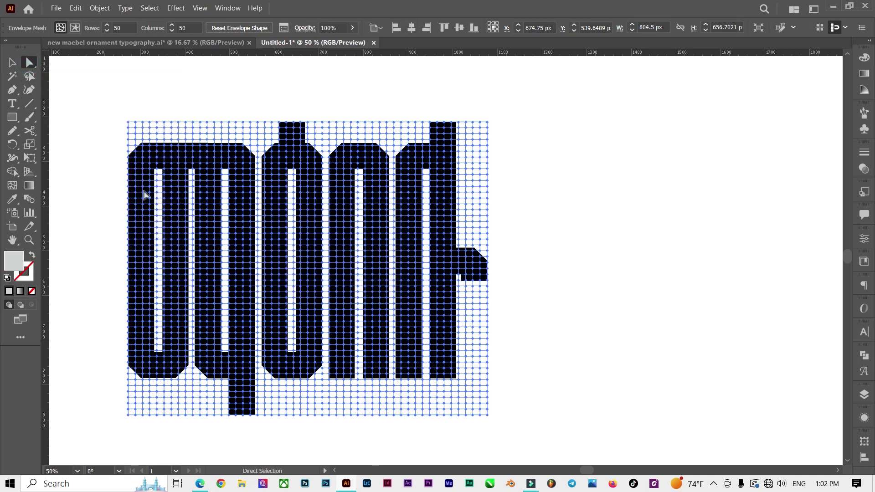
Step: Nudge one horizontal mesh row near the letter tops to the right, notching every stem
{"action": "scroll", "coordinate": [137, 199], "scroll_direction": "up", "scroll_amount": 1}
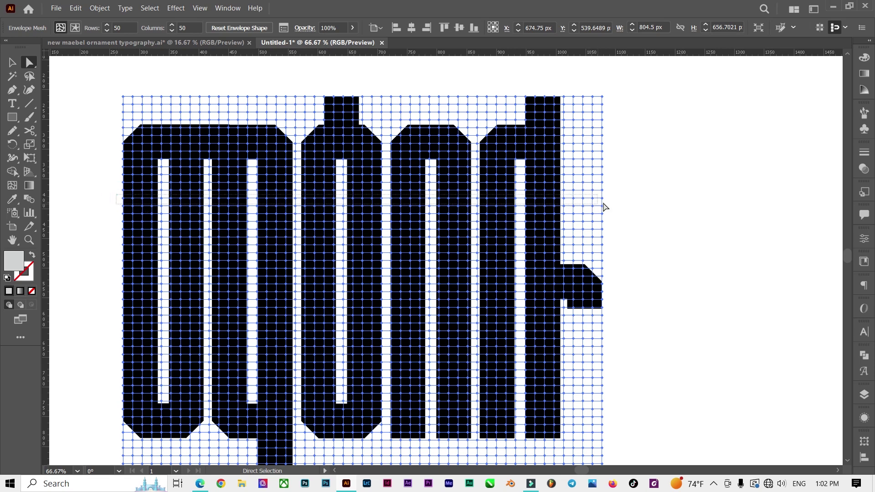
{"action": "left_click_drag", "start_coordinate": [608, 203], "coordinate": [608, 202]}
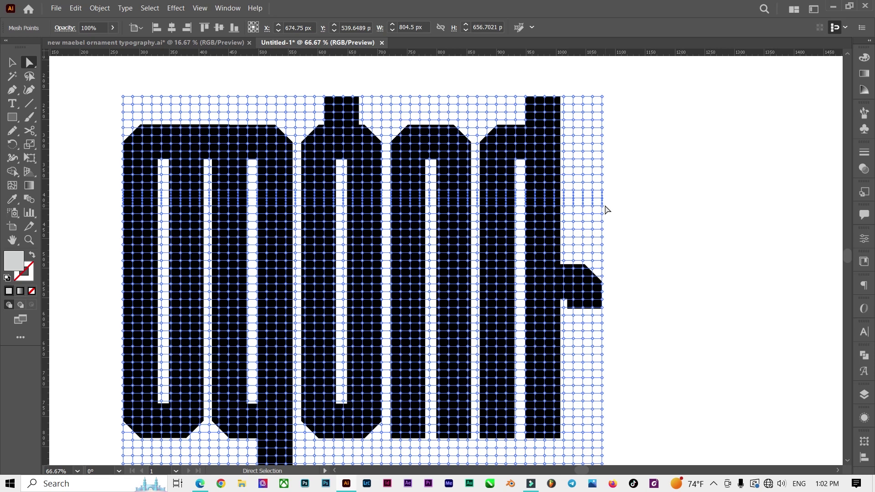
{"action": "key", "text": "Right"}
{"action": "key", "text": "Right"}
{"action": "key", "text": "Right"}
{"action": "key", "text": "Right"}
{"action": "key", "text": "Right"}
{"action": "key", "text": "Right"}
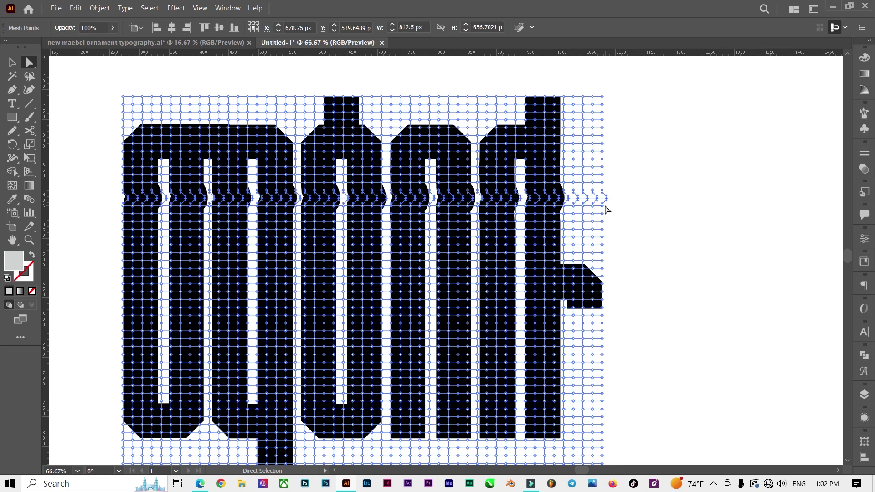
{"action": "left_click", "coordinate": [11, 64]}
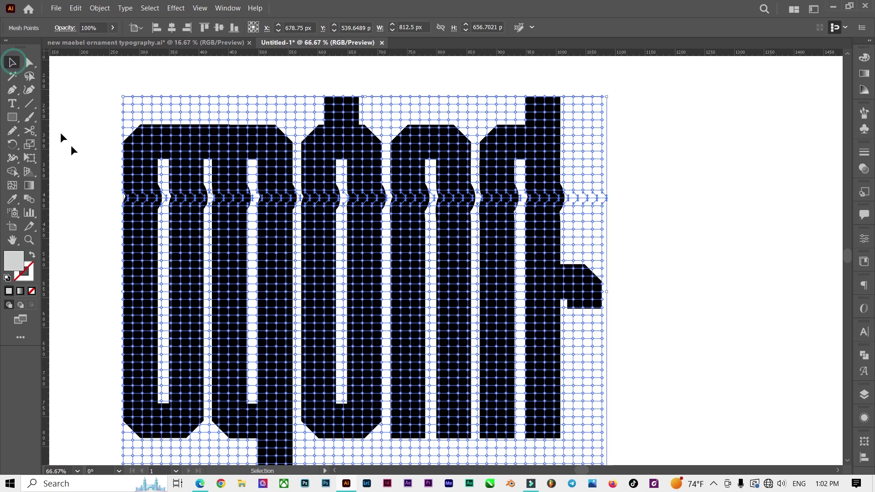
{"action": "left_click", "coordinate": [78, 156]}
{"action": "scroll", "coordinate": [381, 254], "scroll_direction": "down", "scroll_amount": 1}
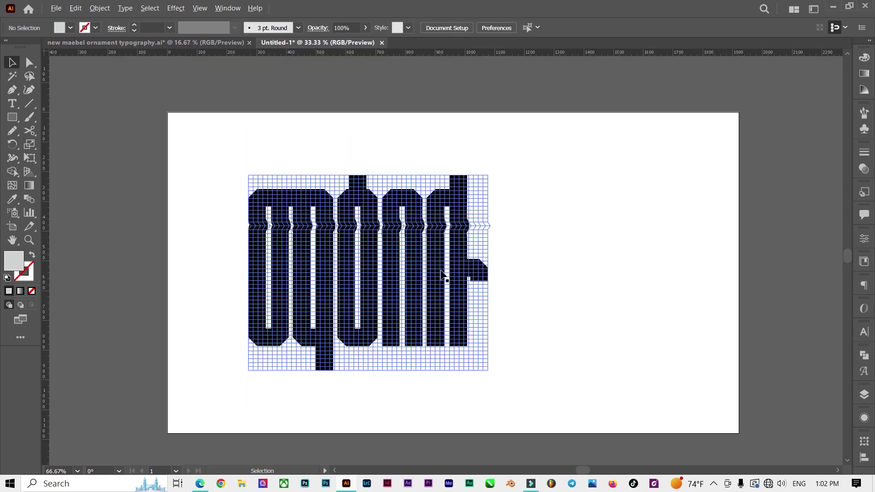
{"action": "scroll", "coordinate": [442, 271], "scroll_direction": "up", "scroll_amount": 1}
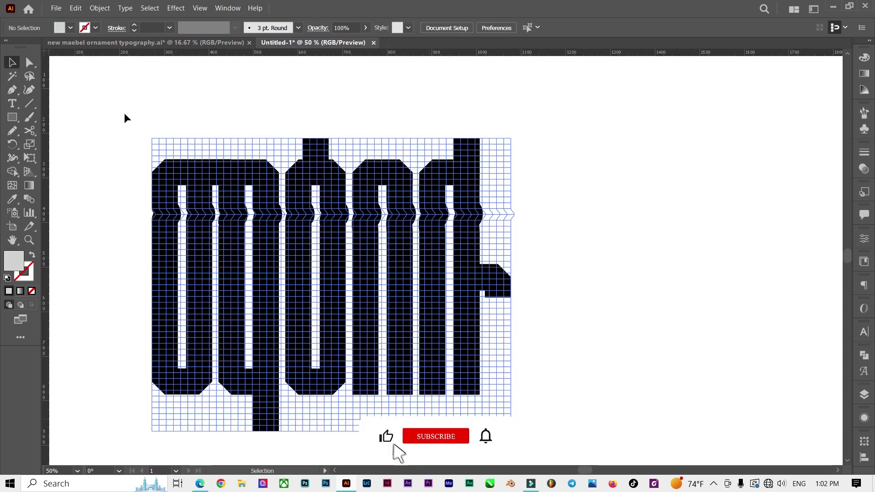
{"action": "key", "text": "a"}
{"action": "scroll", "coordinate": [383, 199], "scroll_direction": "down", "scroll_amount": 3}
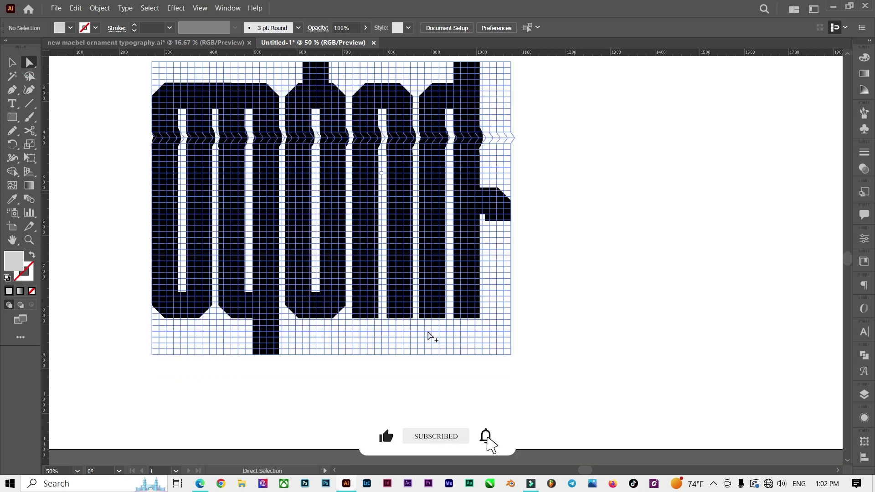
{"action": "scroll", "coordinate": [456, 323], "scroll_direction": "up", "scroll_amount": 1}
{"action": "scroll", "coordinate": [461, 316], "scroll_direction": "up", "scroll_amount": 1}
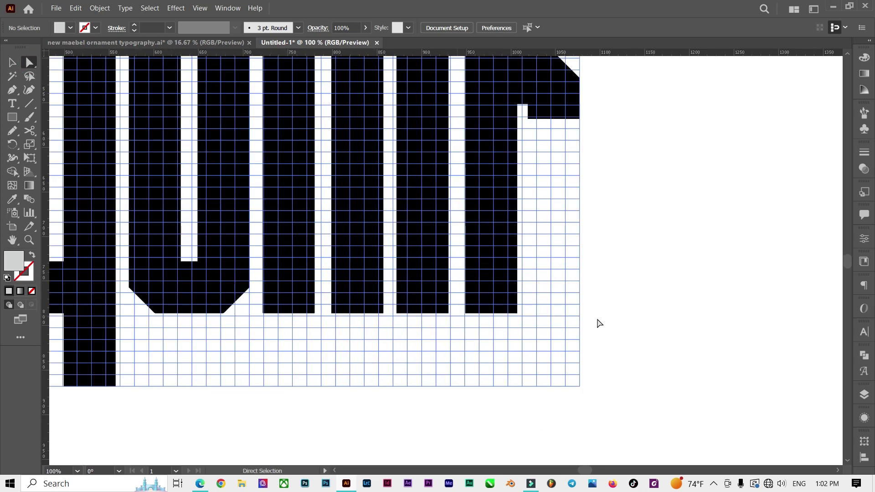
Step: Select the bottom mesh points of the right-hand stems and nudge them down to slant them
{"action": "left_click_drag", "start_coordinate": [591, 318], "coordinate": [524, 314]}
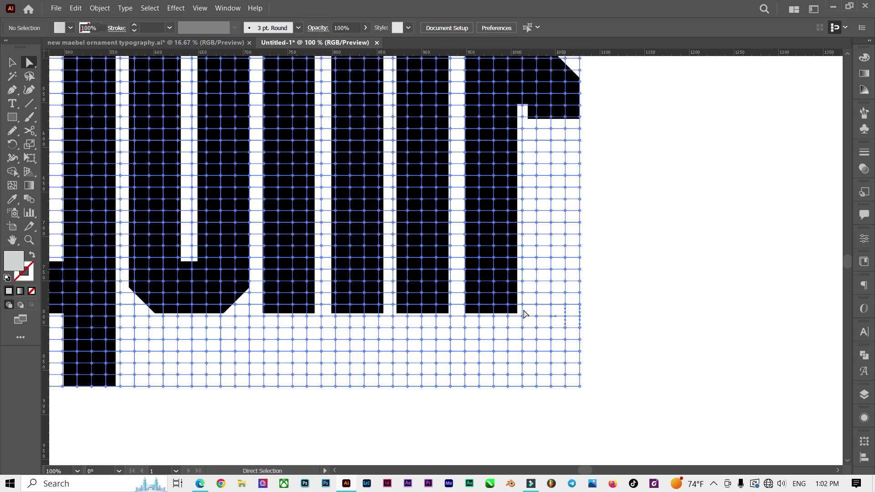
{"action": "left_click_drag", "start_coordinate": [585, 321], "coordinate": [370, 320]}
{"action": "left_click_drag", "start_coordinate": [280, 311], "coordinate": [254, 316]}
{"action": "key", "text": "Down"}
{"action": "key", "text": "Down"}
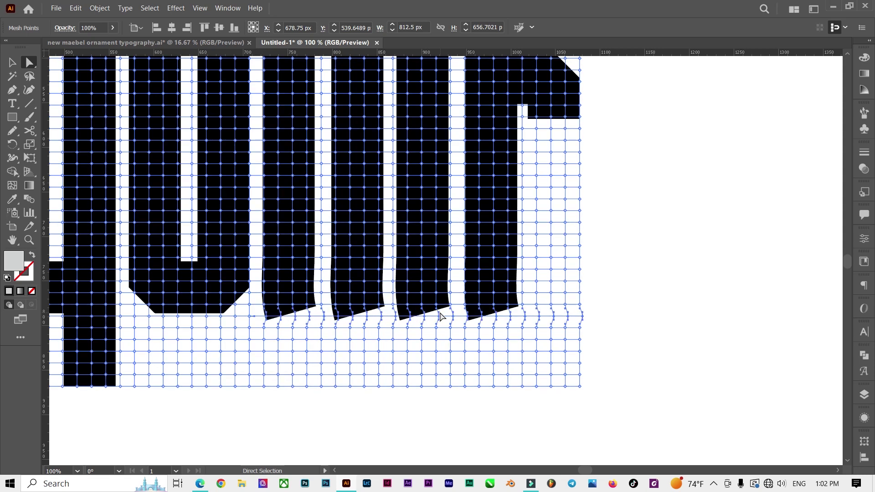
{"action": "scroll", "coordinate": [400, 293], "scroll_direction": "down", "scroll_amount": 1}
{"action": "scroll", "coordinate": [401, 294], "scroll_direction": "down", "scroll_amount": 1}
{"action": "left_click", "coordinate": [504, 268]}
Step: Nudge the mesh points under the q descender down to slant its bottom edge
{"action": "scroll", "coordinate": [533, 278], "scroll_direction": "down", "scroll_amount": 1}
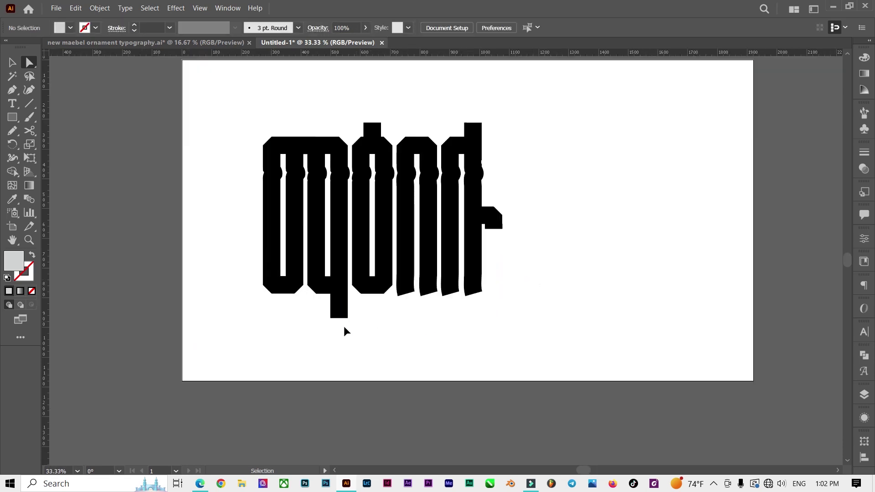
{"action": "scroll", "coordinate": [344, 327], "scroll_direction": "up", "scroll_amount": 3}
{"action": "left_click", "coordinate": [340, 296]}
{"action": "left_click_drag", "start_coordinate": [367, 308], "coordinate": [297, 299]}
{"action": "key", "text": "Down"}
{"action": "key", "text": "Down"}
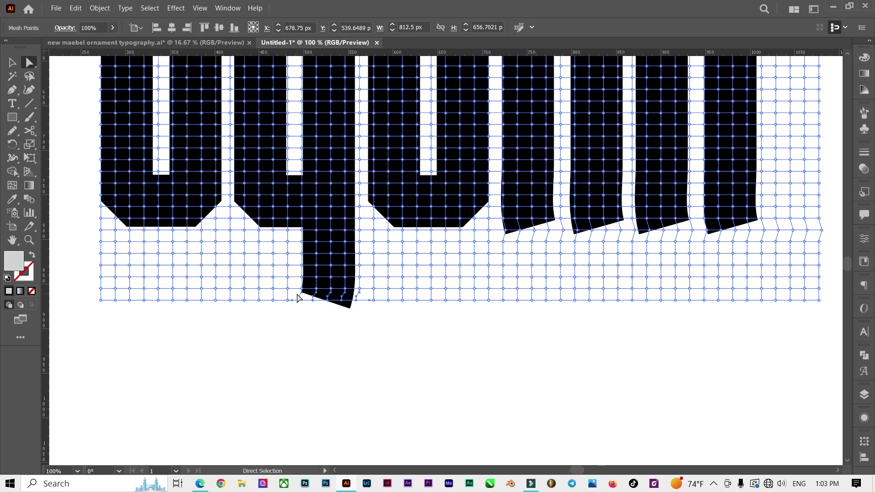
{"action": "left_click", "coordinate": [333, 376]}
Step: Select the mesh points at the middle letter's top tab and zoom out over the lettering
{"action": "scroll", "coordinate": [333, 377], "scroll_direction": "down", "scroll_amount": 3}
{"action": "scroll", "coordinate": [332, 366], "scroll_direction": "down", "scroll_amount": 2}
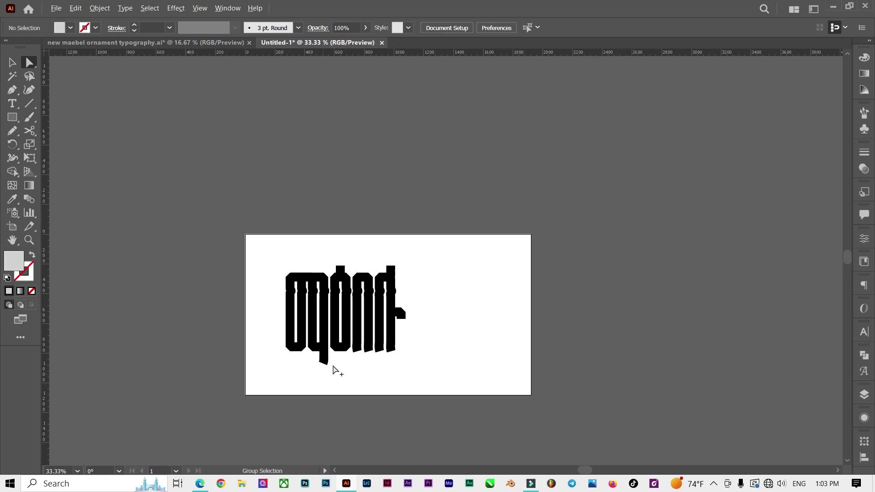
{"action": "scroll", "coordinate": [357, 332], "scroll_direction": "up", "scroll_amount": 1}
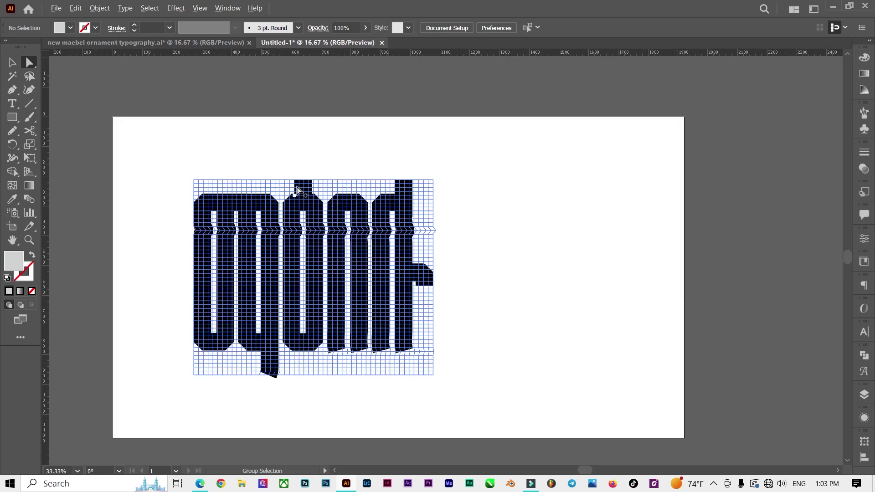
{"action": "scroll", "coordinate": [299, 181], "scroll_direction": "up", "scroll_amount": 2}
{"action": "scroll", "coordinate": [296, 185], "scroll_direction": "up", "scroll_amount": 3}
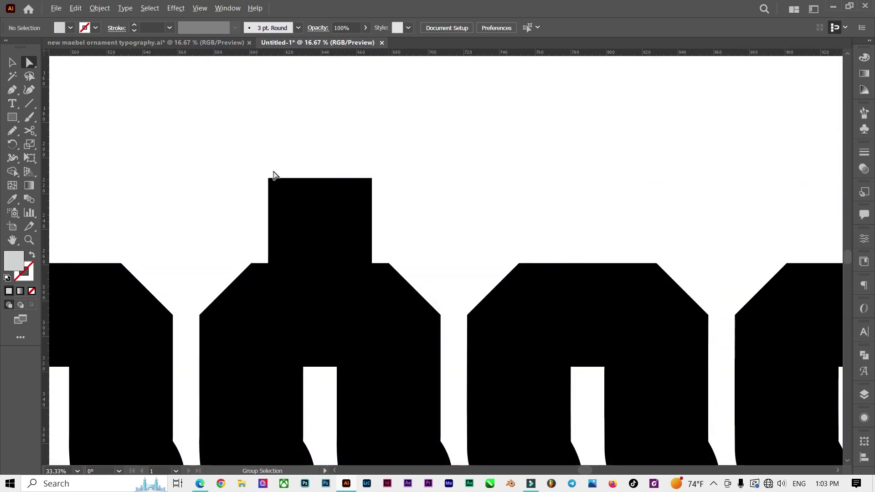
{"action": "left_click_drag", "start_coordinate": [260, 168], "coordinate": [378, 190]}
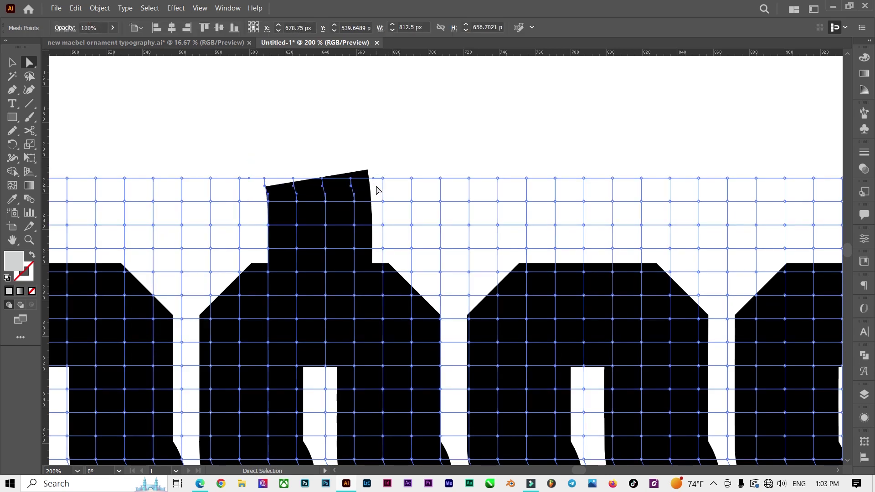
{"action": "key", "text": "ctrl+minus"}
{"action": "key", "text": "ctrl+minus"}
{"action": "key", "text": "ctrl+minus"}
{"action": "left_click", "coordinate": [371, 139]}
{"action": "key", "text": "ctrl+minus"}
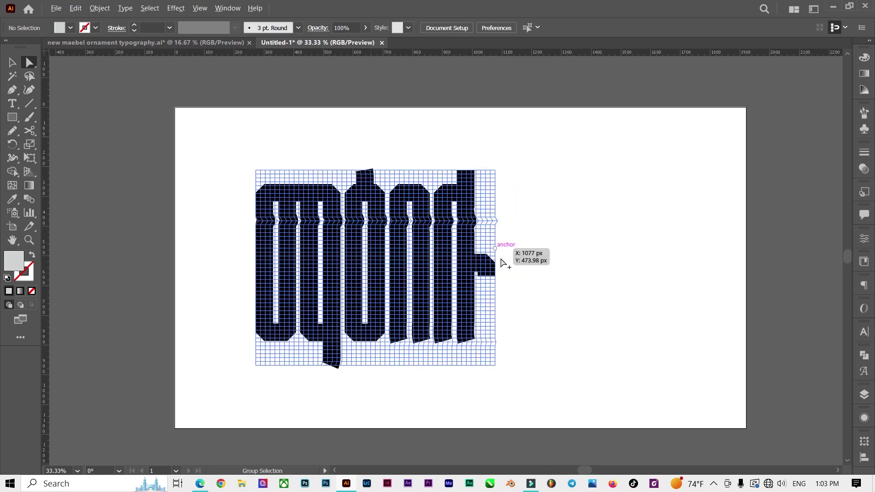
Step: Preview the warped lettering by selecting and deselecting it with the Selection tool
{"action": "scroll", "coordinate": [500, 263], "scroll_direction": "up", "scroll_amount": 1}
{"action": "key", "text": "ctrl+a"}
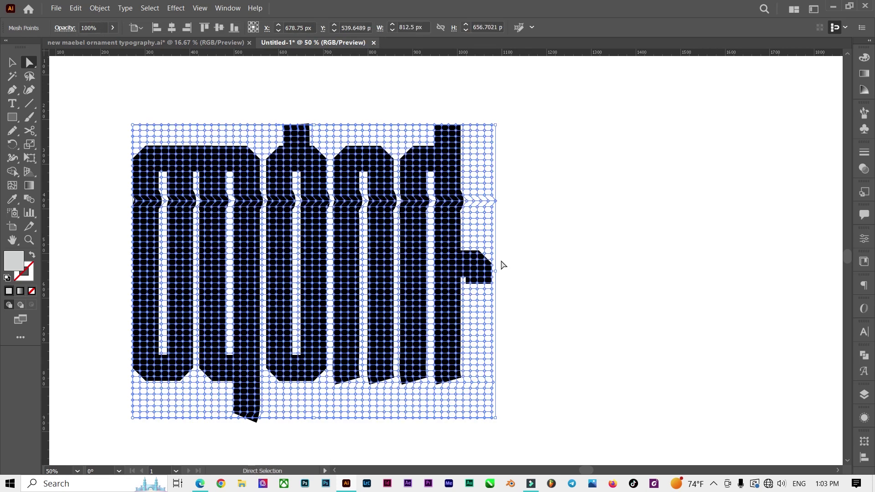
{"action": "left_click", "coordinate": [12, 63]}
{"action": "left_click", "coordinate": [168, 70]}
{"action": "scroll", "coordinate": [362, 150], "scroll_direction": "down", "scroll_amount": 2}
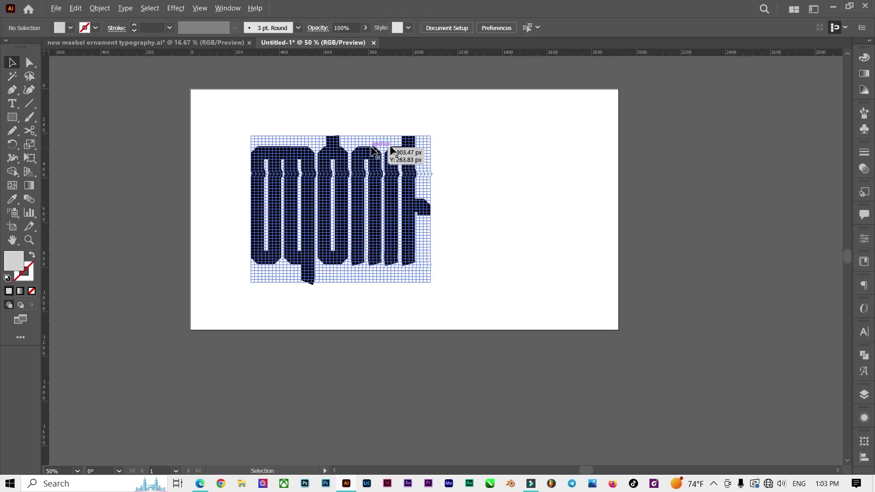
{"action": "scroll", "coordinate": [365, 196], "scroll_direction": "up", "scroll_amount": 1}
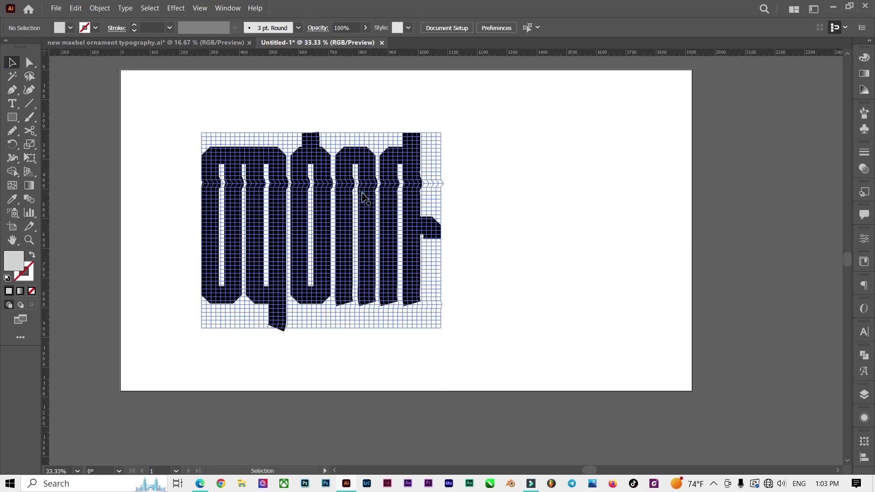
{"action": "left_click", "coordinate": [365, 197]}
{"action": "left_click", "coordinate": [300, 101]}
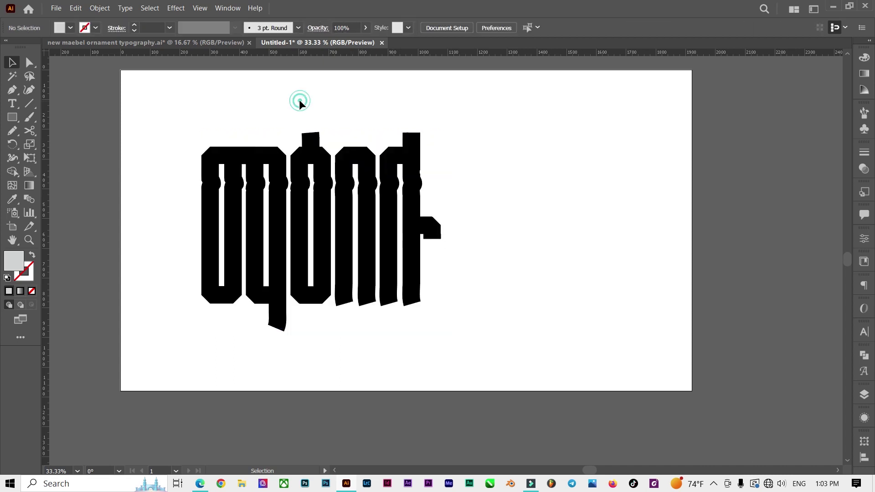
{"action": "left_click", "coordinate": [12, 91]}
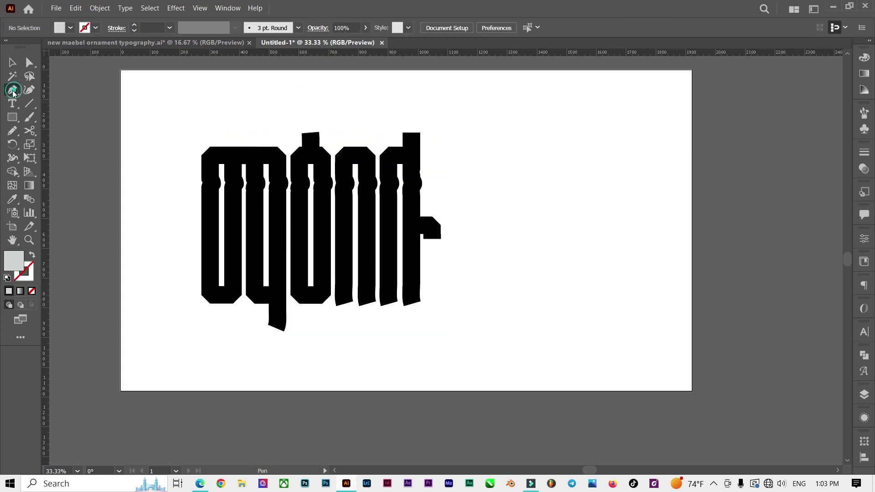
{"action": "scroll", "coordinate": [201, 148], "scroll_direction": "up", "scroll_amount": 3}
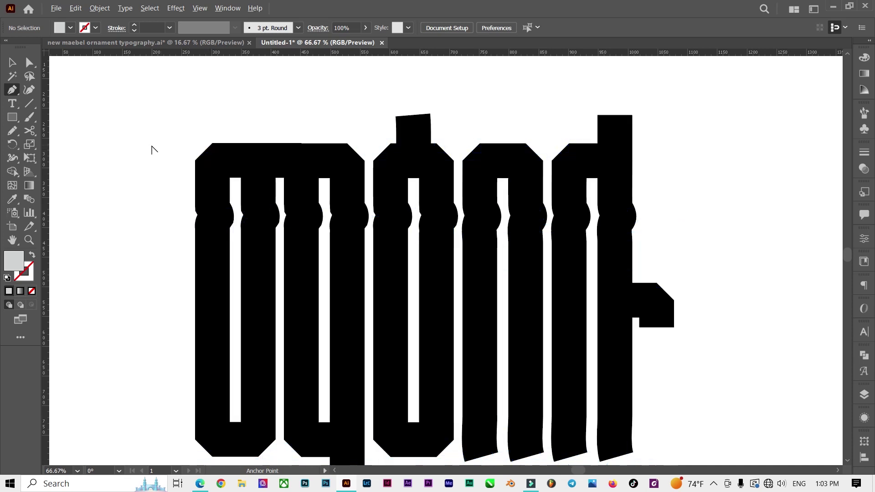
Step: Draw a thin vertical line left of the lettering and adjust its stroke weight
{"action": "left_click", "coordinate": [208, 291]}
{"action": "left_click", "coordinate": [206, 93]}
{"action": "left_click", "coordinate": [20, 63]}
{"action": "left_click", "coordinate": [121, 77]}
{"action": "left_click_drag", "start_coordinate": [173, 88], "coordinate": [214, 98]}
{"action": "left_click", "coordinate": [159, 25]}
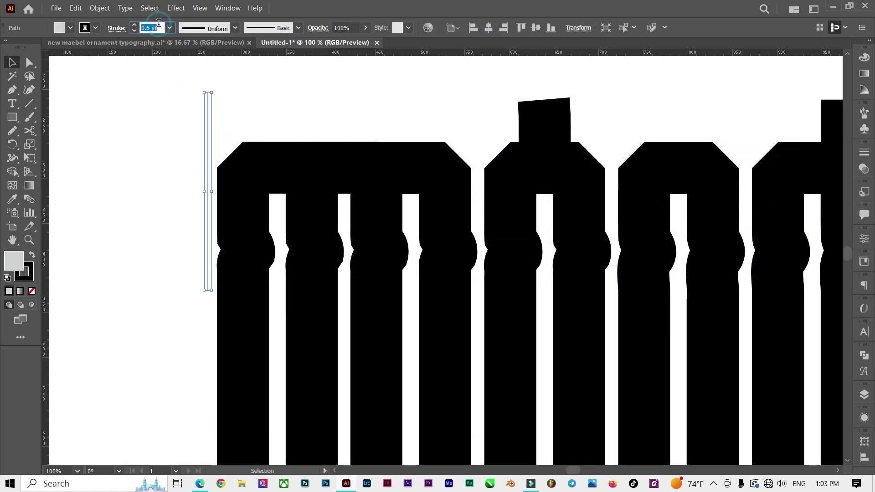
{"action": "scroll", "coordinate": [159, 25], "scroll_direction": "up", "scroll_amount": 3}
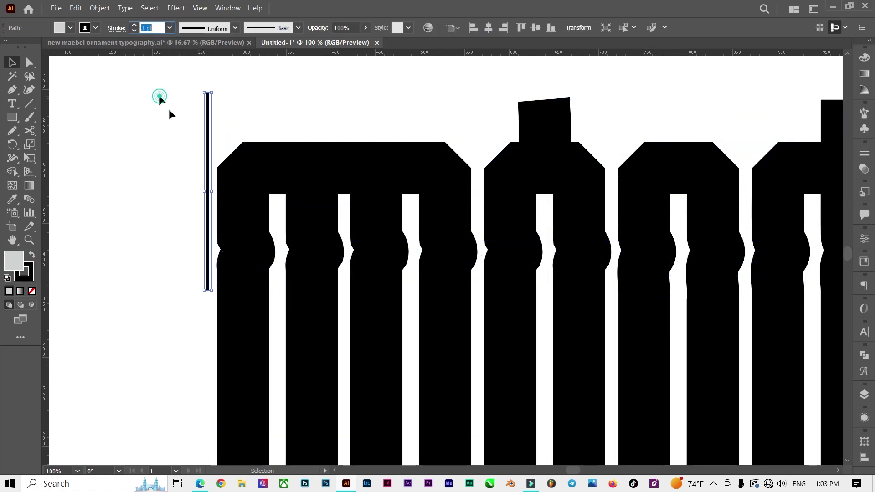
{"action": "left_click", "coordinate": [160, 96]}
{"action": "key", "text": "ctrl+0"}
{"action": "key", "text": "ctrl+1"}
Step: Draw a small square above the vertical line and fill it black
{"action": "left_click", "coordinate": [12, 116]}
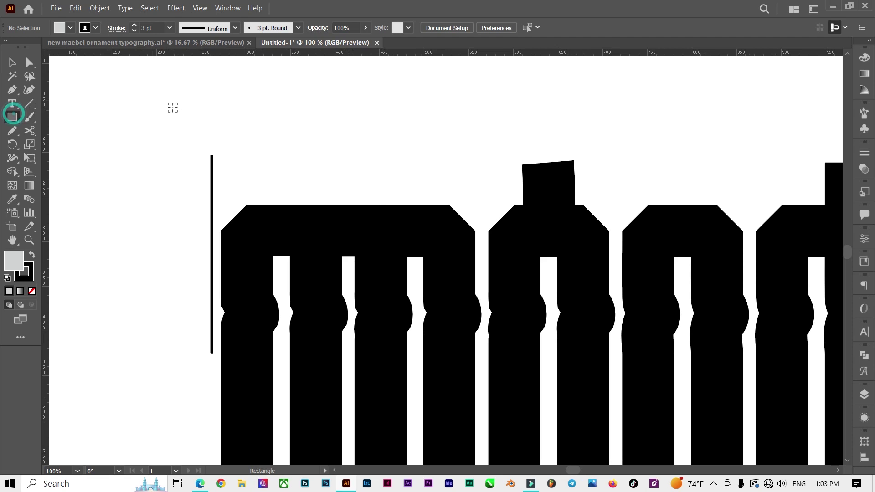
{"action": "scroll", "coordinate": [173, 108], "scroll_direction": "up", "scroll_amount": 2}
{"action": "left_click_drag", "start_coordinate": [272, 132], "coordinate": [292, 168]}
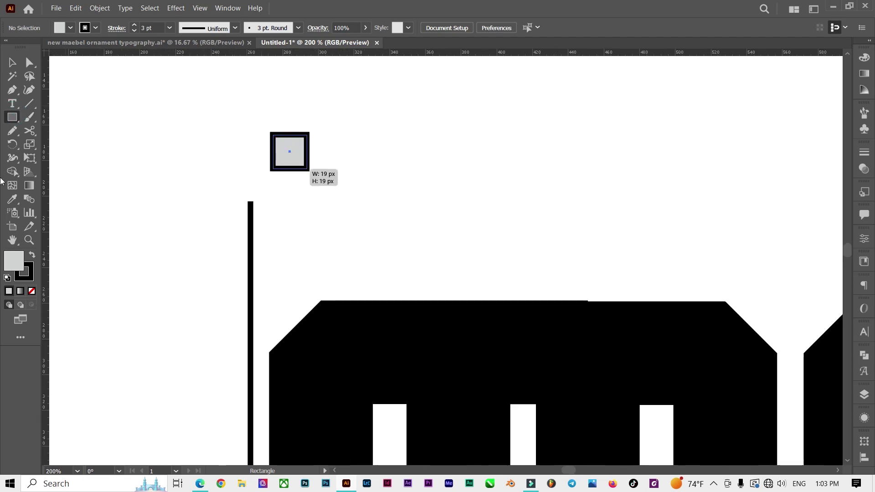
{"action": "left_click", "coordinate": [71, 28]}
{"action": "left_click", "coordinate": [32, 47]}
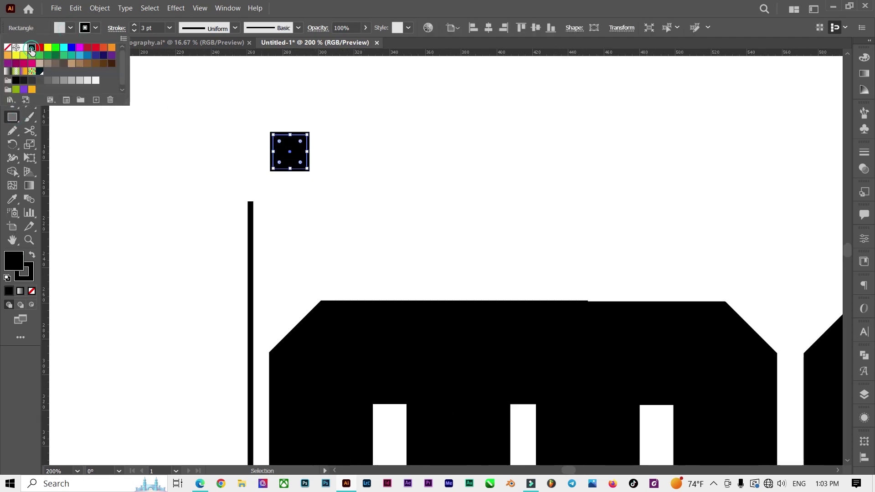
{"action": "left_click", "coordinate": [14, 115]}
{"action": "key", "text": "v"}
{"action": "left_click", "coordinate": [91, 81]}
Step: Rotate the square 45° into a diamond, copy it down the line, and shrink the copy
{"action": "left_click", "coordinate": [277, 154]}
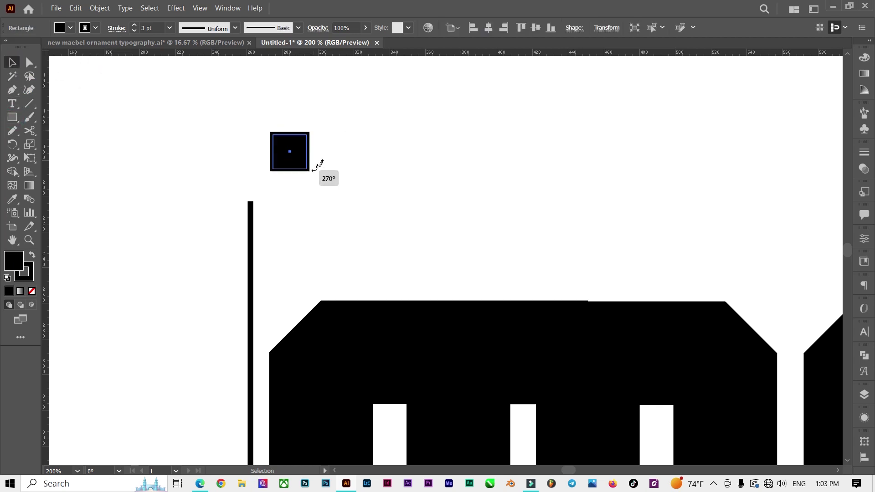
{"action": "mouse_move", "coordinate": [312, 132]}
{"action": "left_mouse_down"}
{"action": "mouse_move", "coordinate": [319, 157]}
{"action": "mouse_move", "coordinate": [259, 184]}
{"action": "left_mouse_up"}
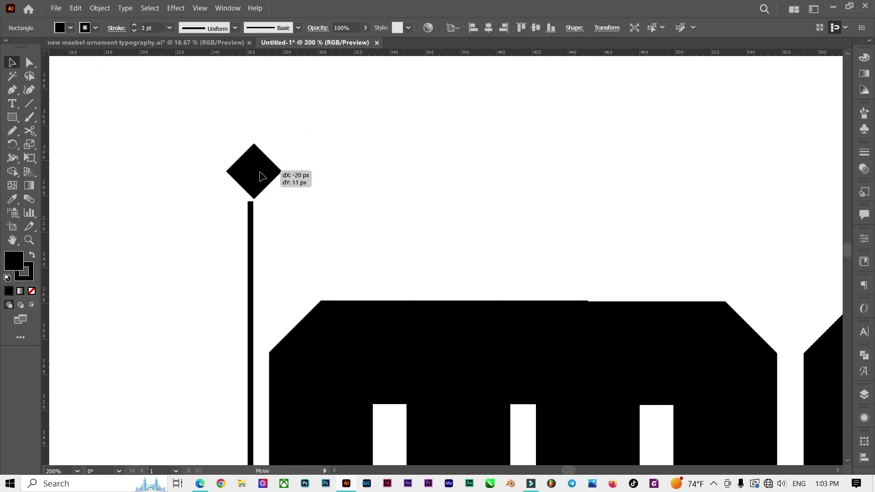
{"action": "scroll", "coordinate": [277, 157], "scroll_direction": "down", "scroll_amount": 3}
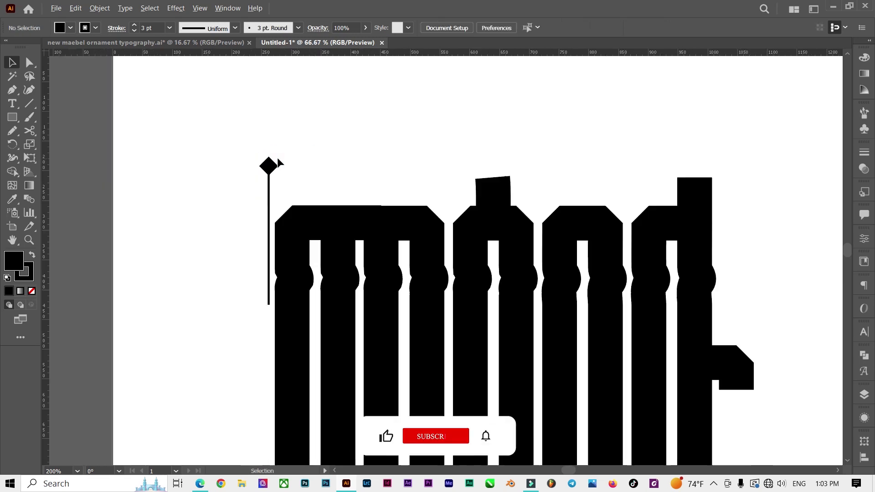
{"action": "scroll", "coordinate": [272, 168], "scroll_direction": "up", "scroll_amount": 4}
{"action": "left_click_drag", "start_coordinate": [272, 169], "coordinate": [274, 366]}
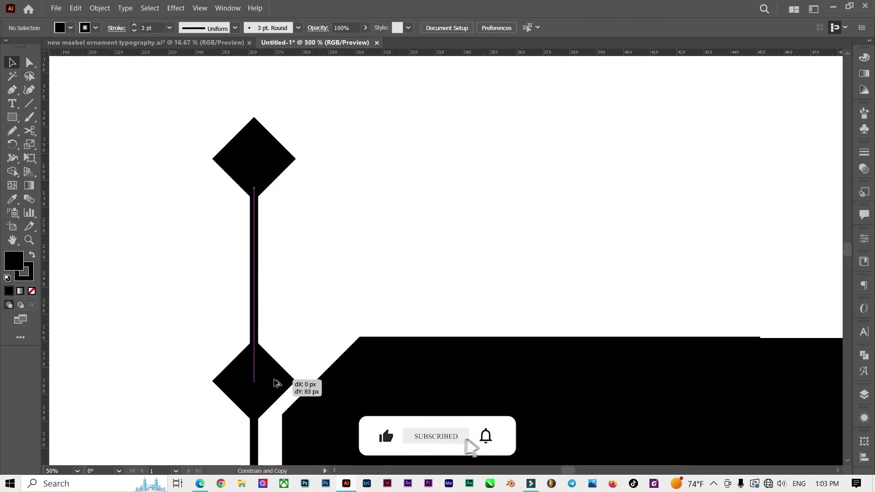
{"action": "scroll", "coordinate": [278, 264], "scroll_direction": "down", "scroll_amount": 3}
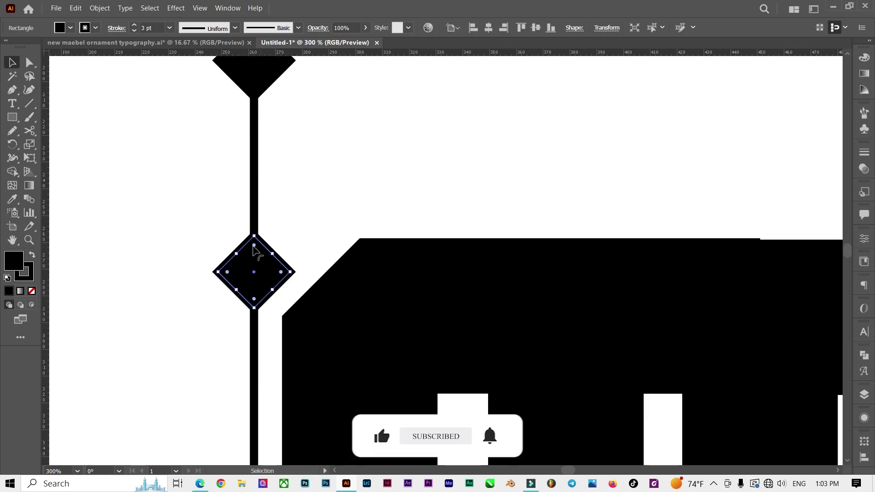
{"action": "mouse_move", "coordinate": [253, 234]}
{"action": "left_mouse_down"}
{"action": "mouse_move", "coordinate": [254, 260]}
{"action": "mouse_move", "coordinate": [268, 274]}
{"action": "left_mouse_up"}
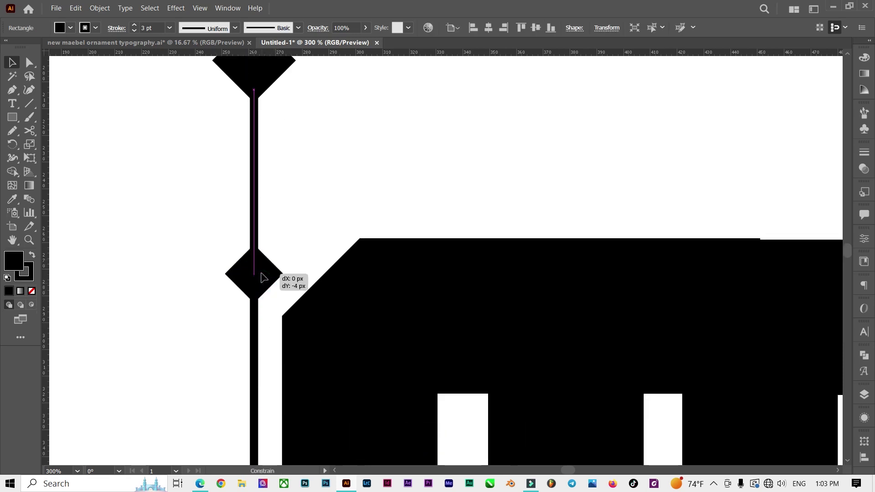
{"action": "scroll", "coordinate": [265, 243], "scroll_direction": "down", "scroll_amount": 3}
Step: Group the vertical line with its two diamonds
{"action": "left_click", "coordinate": [264, 169]}
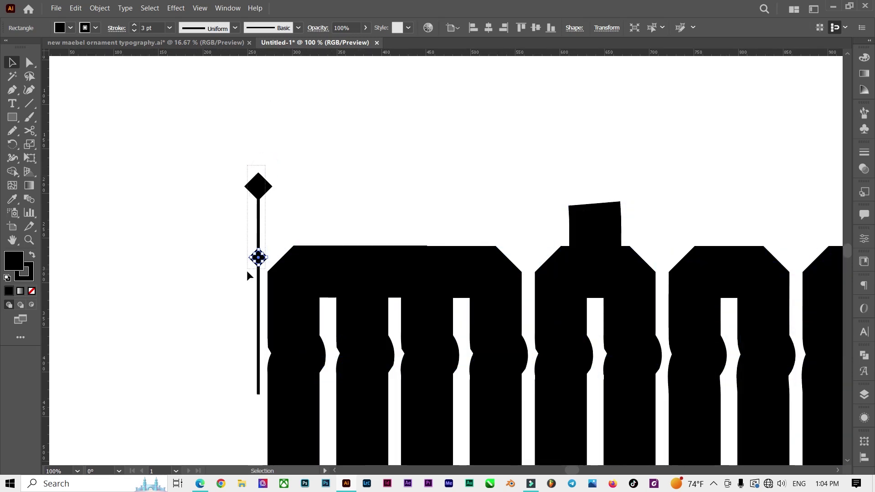
{"action": "left_click", "coordinate": [258, 258]}
{"action": "right_click", "coordinate": [258, 259]}
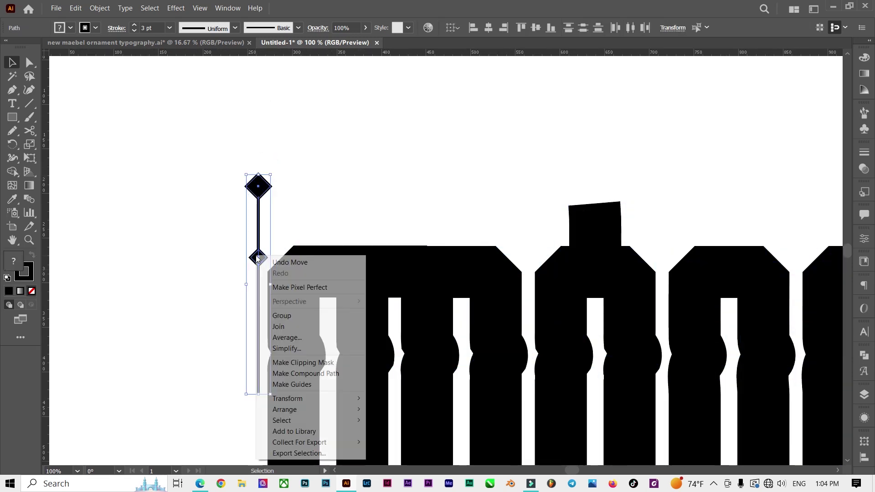
{"action": "left_click", "coordinate": [281, 315]}
{"action": "left_click", "coordinate": [303, 188]}
{"action": "scroll", "coordinate": [186, 151], "scroll_direction": "down", "scroll_amount": 5}
{"action": "scroll", "coordinate": [210, 161], "scroll_direction": "up", "scroll_amount": 1}
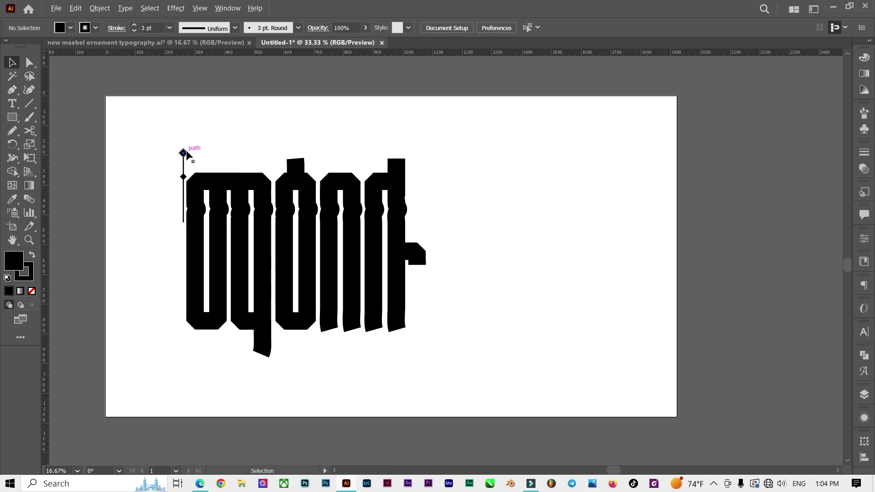
{"action": "scroll", "coordinate": [185, 152], "scroll_direction": "up", "scroll_amount": 1}
{"action": "scroll", "coordinate": [184, 153], "scroll_direction": "up", "scroll_amount": 2}
{"action": "scroll", "coordinate": [184, 152], "scroll_direction": "down", "scroll_amount": 3}
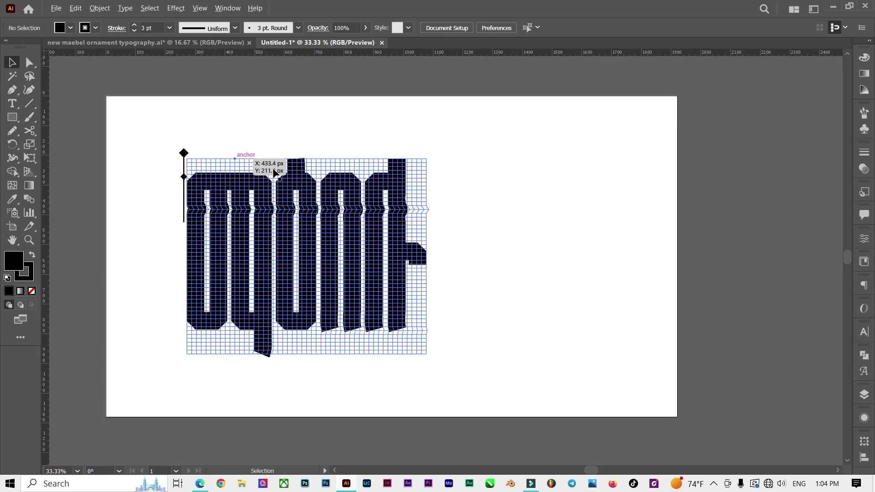
{"action": "scroll", "coordinate": [184, 153], "scroll_direction": "up", "scroll_amount": 3}
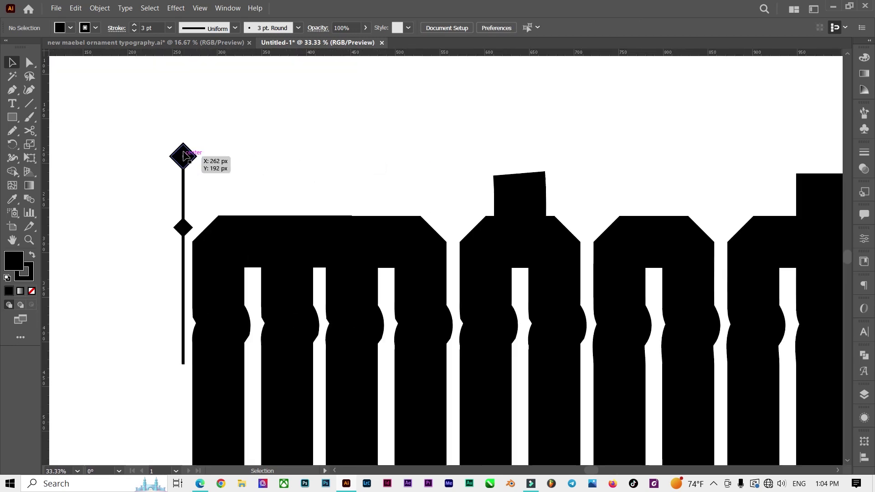
{"action": "scroll", "coordinate": [183, 153], "scroll_direction": "up", "scroll_amount": 1}
Step: Ungroup the stem and shrink one diamond slightly
{"action": "left_click", "coordinate": [182, 152]}
{"action": "right_click", "coordinate": [184, 152]}
{"action": "left_click", "coordinate": [213, 235]}
{"action": "left_click", "coordinate": [156, 133]}
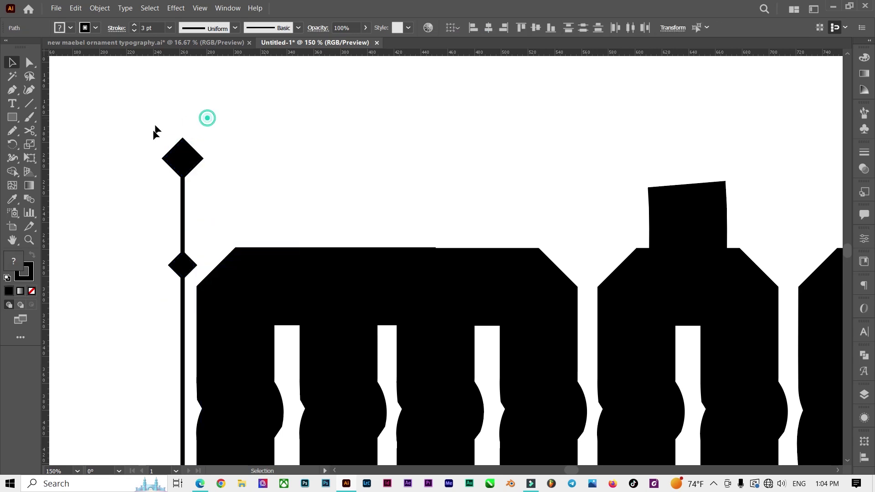
{"action": "scroll", "coordinate": [182, 150], "scroll_direction": "up", "scroll_amount": 3}
{"action": "left_click", "coordinate": [165, 119]}
{"action": "left_click_drag", "start_coordinate": [167, 123], "coordinate": [192, 283]}
{"action": "scroll", "coordinate": [194, 146], "scroll_direction": "down", "scroll_amount": 2}
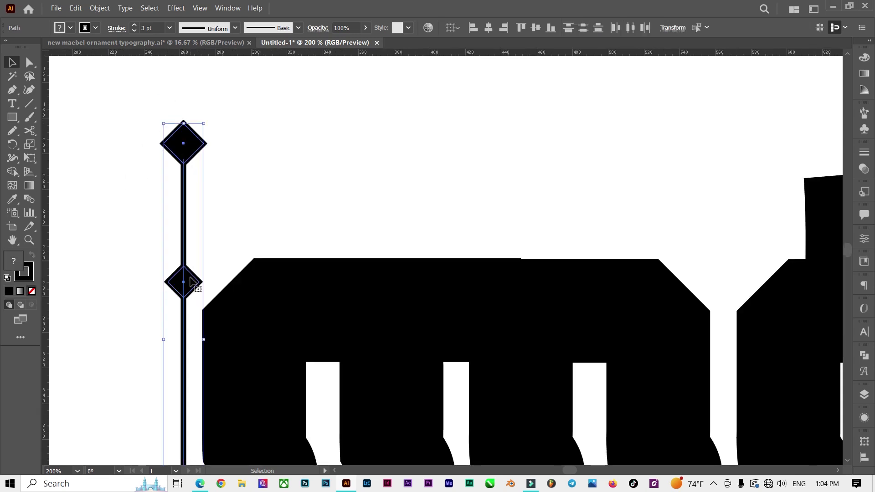
{"action": "right_click", "coordinate": [190, 279]}
Step: Regroup the stem and duplicate it to the word's right side as a smaller copy
{"action": "left_click", "coordinate": [232, 131]}
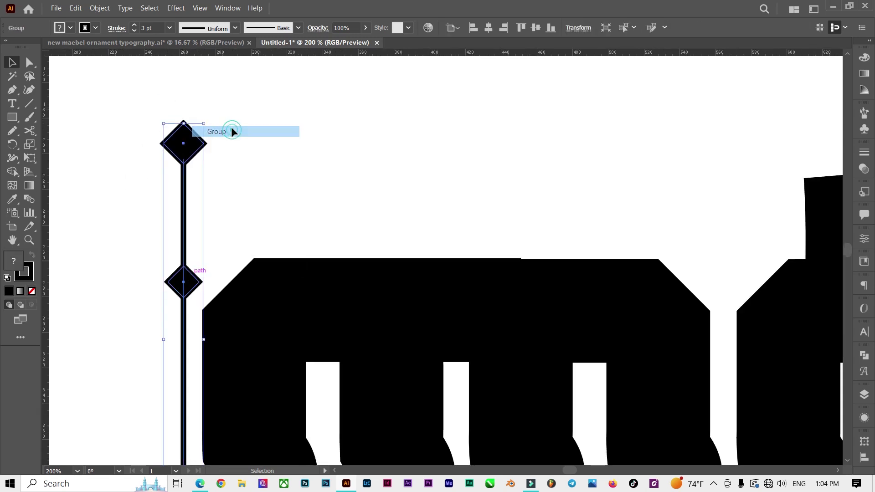
{"action": "scroll", "coordinate": [200, 139], "scroll_direction": "down", "scroll_amount": 3}
{"action": "left_click_drag", "start_coordinate": [201, 139], "coordinate": [653, 120]}
{"action": "scroll", "coordinate": [656, 120], "scroll_direction": "up", "scroll_amount": 2}
{"action": "scroll", "coordinate": [658, 119], "scroll_direction": "up", "scroll_amount": 2}
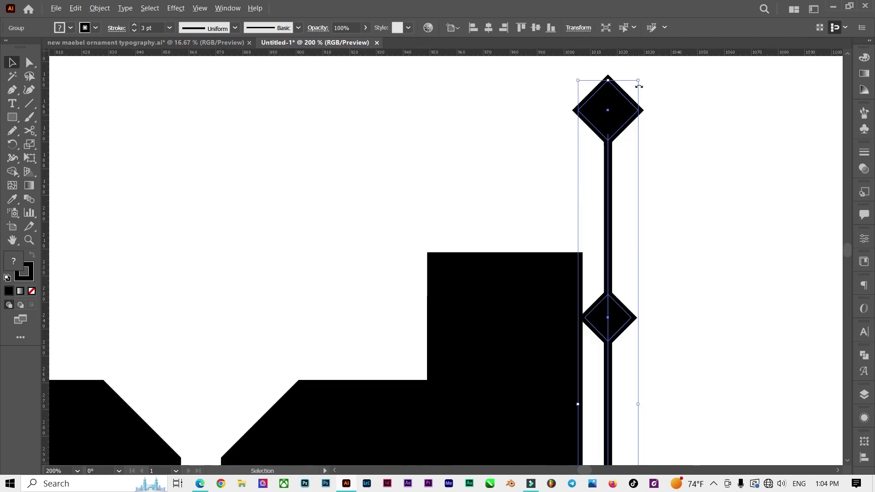
{"action": "left_click_drag", "start_coordinate": [637, 81], "coordinate": [629, 107]}
{"action": "scroll", "coordinate": [609, 173], "scroll_direction": "down", "scroll_amount": 1}
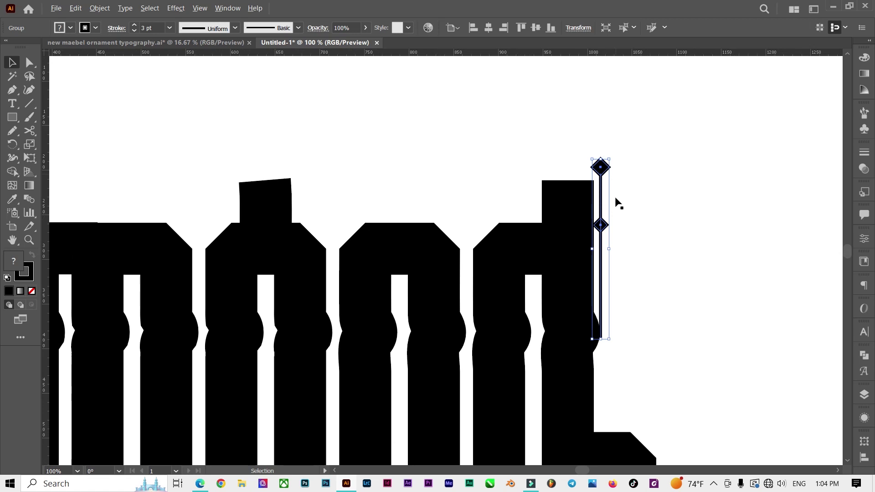
{"action": "scroll", "coordinate": [613, 210], "scroll_direction": "down", "scroll_amount": 2}
{"action": "scroll", "coordinate": [604, 223], "scroll_direction": "up", "scroll_amount": 2}
Step: Raise the duplicated stem into place beside the final letter
{"action": "left_click", "coordinate": [588, 136]}
{"action": "left_click_drag", "start_coordinate": [587, 118], "coordinate": [591, 86]}
{"action": "scroll", "coordinate": [547, 238], "scroll_direction": "down", "scroll_amount": 2}
{"action": "scroll", "coordinate": [591, 178], "scroll_direction": "up", "scroll_amount": 2}
{"action": "left_click_drag", "start_coordinate": [549, 169], "coordinate": [542, 121]}
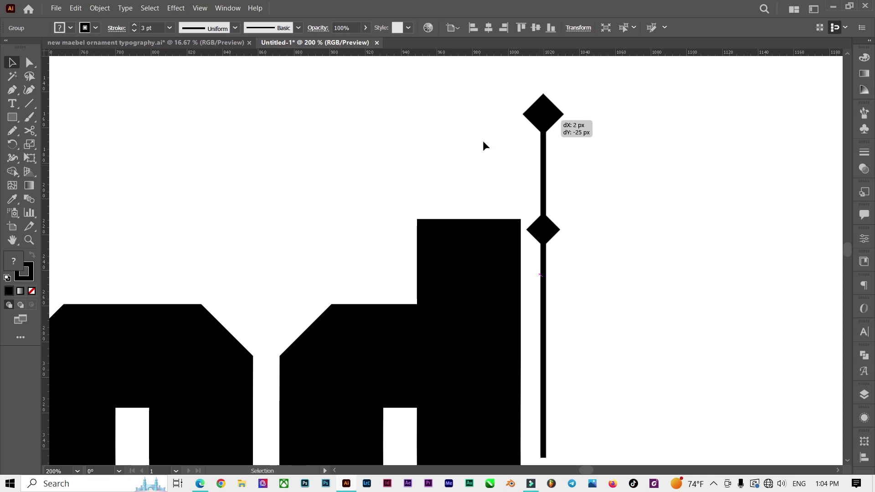
{"action": "scroll", "coordinate": [484, 145], "scroll_direction": "down", "scroll_amount": 5}
{"action": "scroll", "coordinate": [426, 328], "scroll_direction": "up", "scroll_amount": 1}
Step: Place an upside-down, shortened copy of the left stem under the q descender
{"action": "left_click", "coordinate": [283, 172]}
{"action": "mouse_move", "coordinate": [338, 249]}
{"action": "left_mouse_down"}
{"action": "mouse_move", "coordinate": [394, 332]}
{"action": "mouse_move", "coordinate": [380, 341]}
{"action": "mouse_move", "coordinate": [368, 424]}
{"action": "left_mouse_up"}
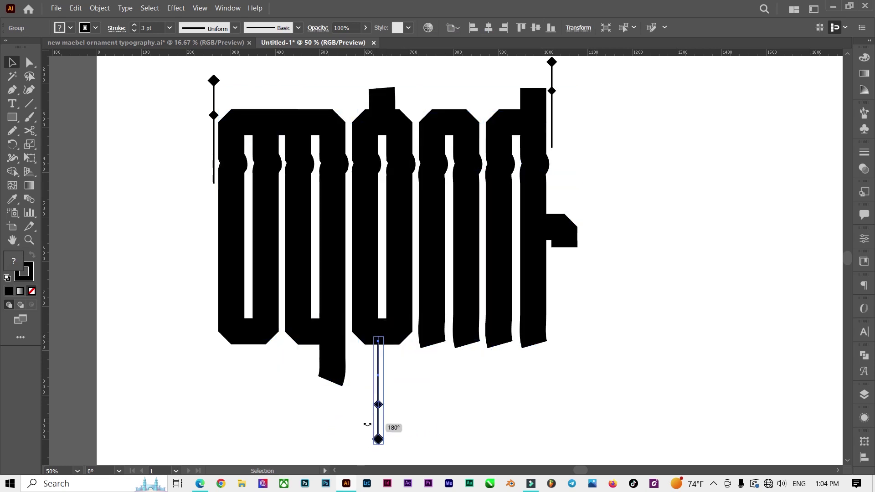
{"action": "scroll", "coordinate": [387, 421], "scroll_direction": "up", "scroll_amount": 2}
{"action": "left_click_drag", "start_coordinate": [368, 388], "coordinate": [311, 279]}
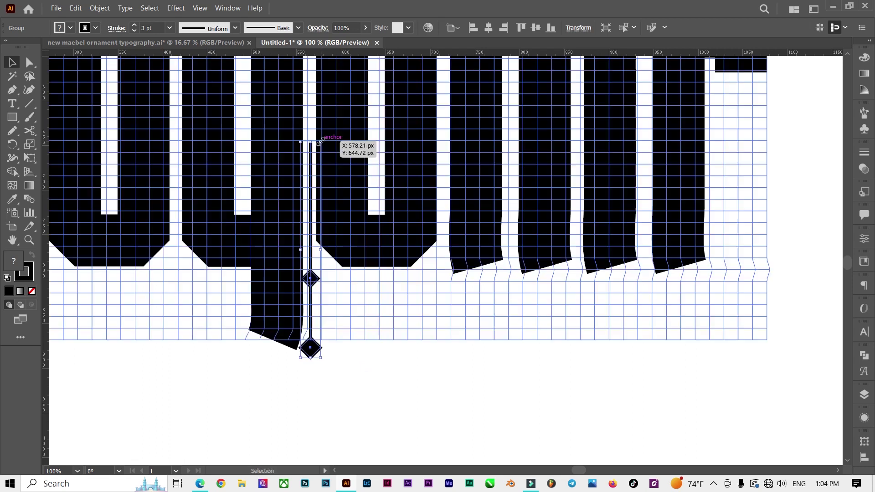
{"action": "left_click_drag", "start_coordinate": [320, 141], "coordinate": [318, 182]}
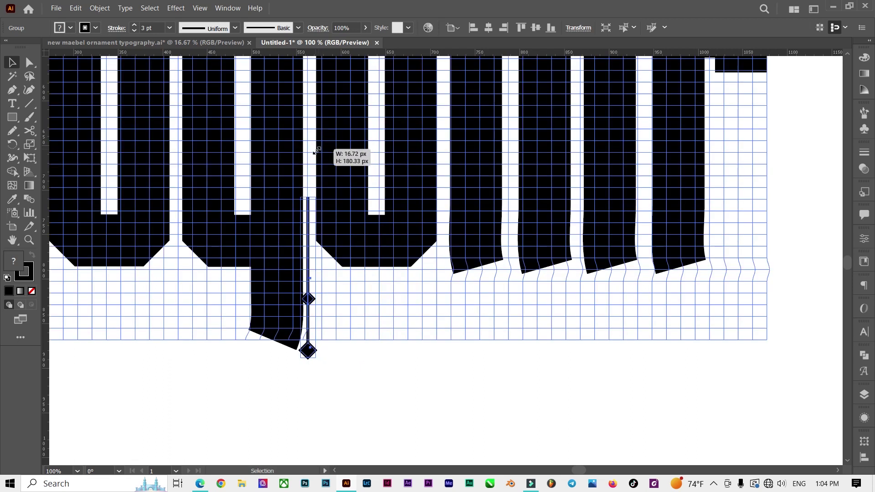
{"action": "scroll", "coordinate": [309, 369], "scroll_direction": "up", "scroll_amount": 1}
{"action": "left_click_drag", "start_coordinate": [310, 339], "coordinate": [314, 337]}
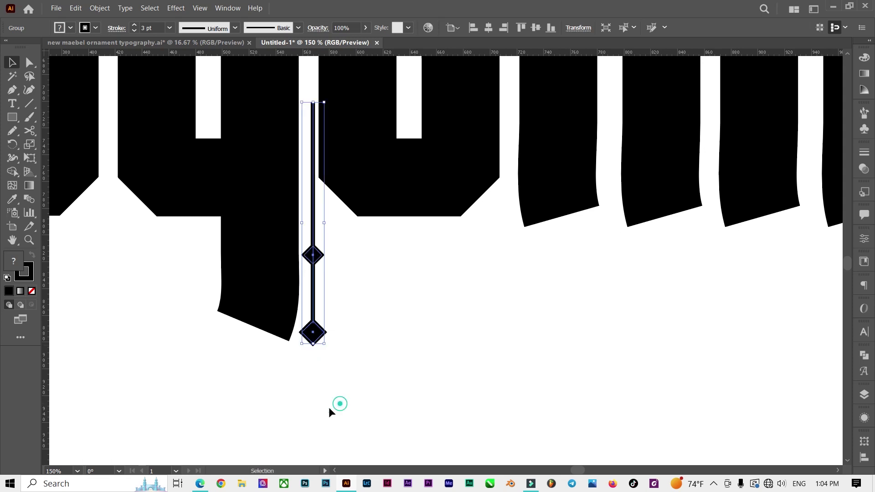
{"action": "scroll", "coordinate": [329, 409], "scroll_direction": "down", "scroll_amount": 3}
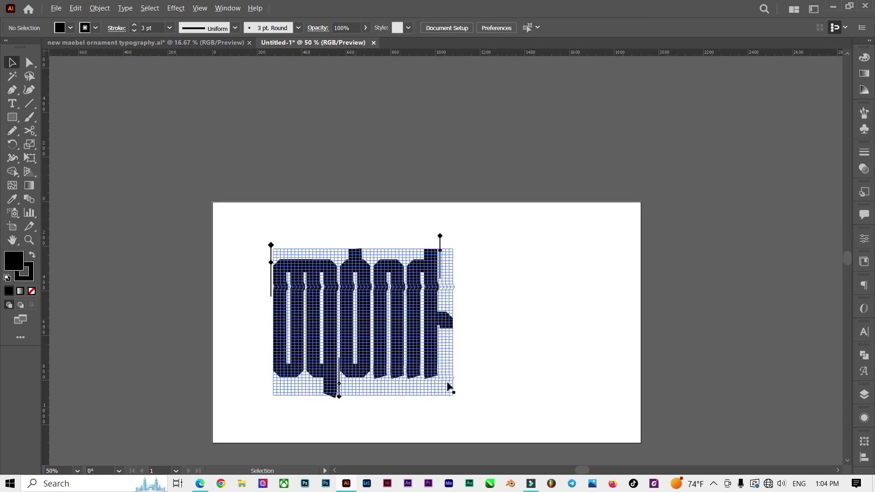
{"action": "scroll", "coordinate": [533, 285], "scroll_direction": "up", "scroll_amount": 2}
{"action": "scroll", "coordinate": [526, 255], "scroll_direction": "down", "scroll_amount": 2}
{"action": "scroll", "coordinate": [405, 196], "scroll_direction": "up", "scroll_amount": 2}
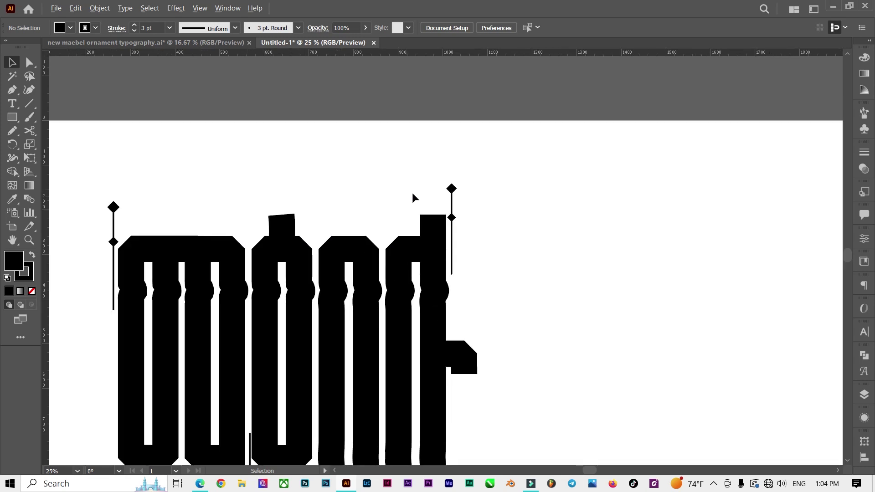
{"action": "scroll", "coordinate": [414, 194], "scroll_direction": "down", "scroll_amount": 2}
{"action": "left_click_drag", "start_coordinate": [465, 170], "coordinate": [277, 351]}
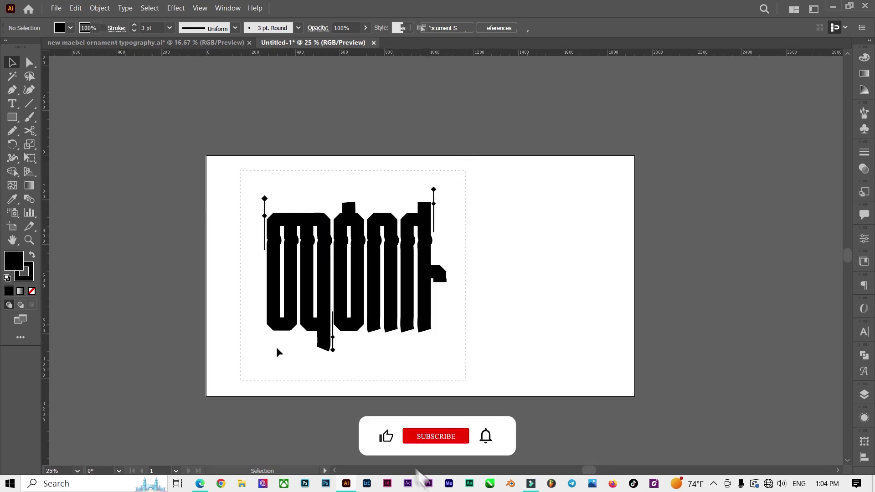
Step: Shift the artwork slightly and apply Object > Expand twice to outline envelope and strokes
{"action": "left_click_drag", "start_coordinate": [349, 294], "coordinate": [321, 312]}
{"action": "scroll", "coordinate": [314, 323], "scroll_direction": "up", "scroll_amount": 1}
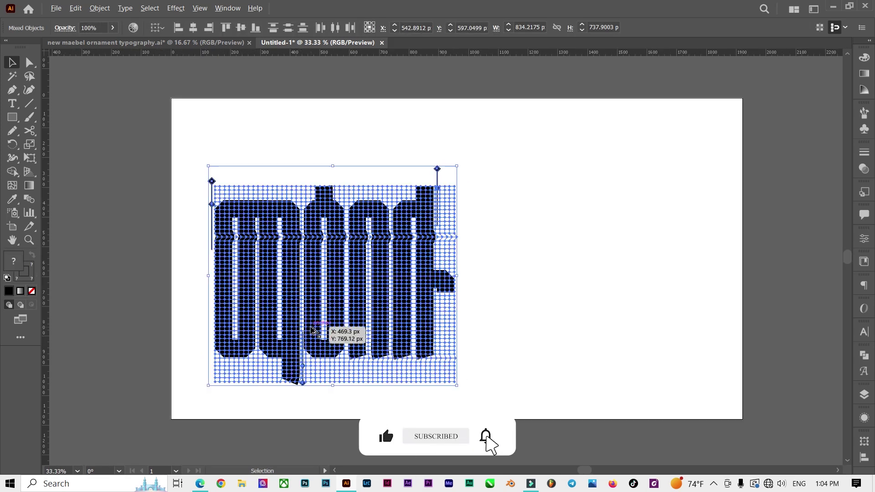
{"action": "left_click", "coordinate": [99, 8]}
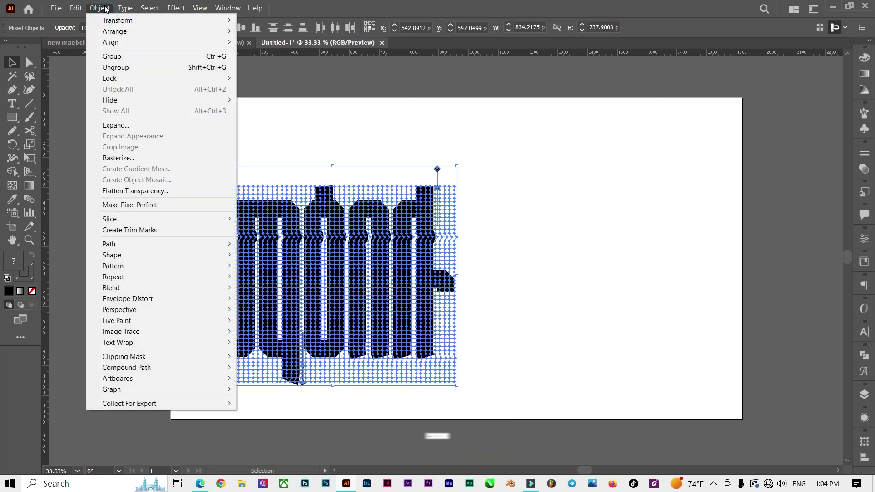
{"action": "left_click", "coordinate": [132, 125]}
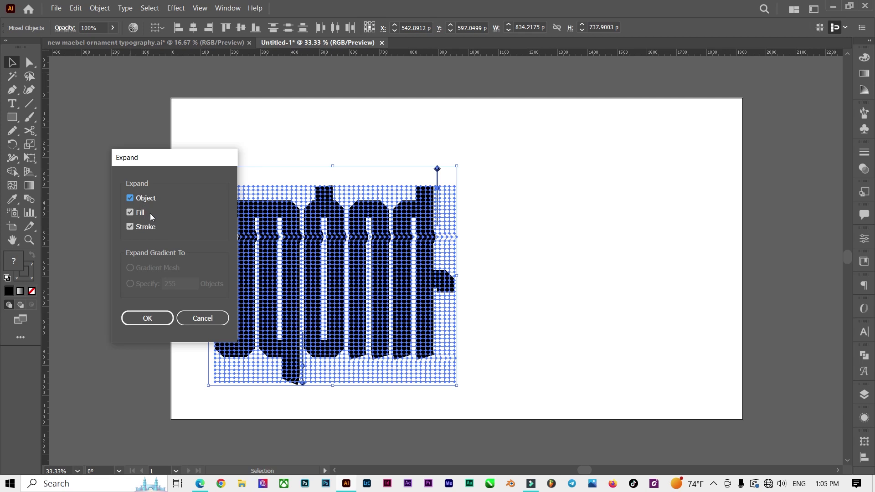
{"action": "left_click", "coordinate": [148, 319]}
{"action": "left_click", "coordinate": [99, 8]}
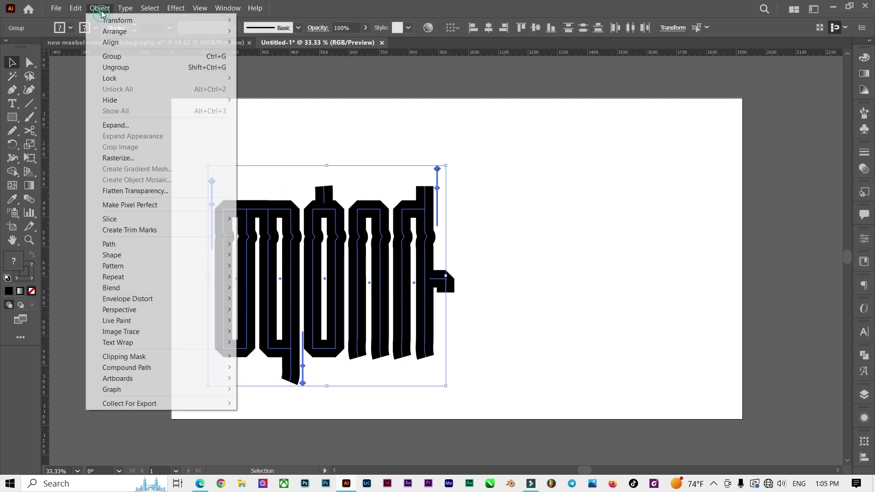
{"action": "left_click", "coordinate": [115, 126]}
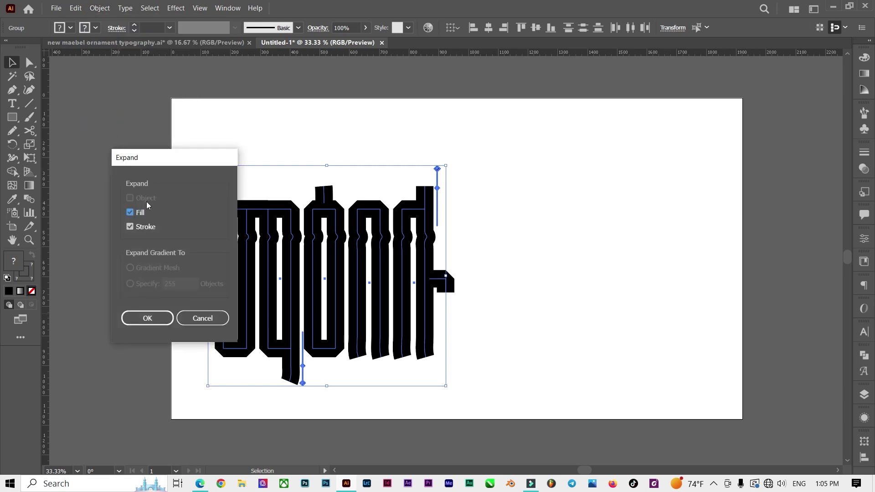
{"action": "left_click", "coordinate": [161, 319]}
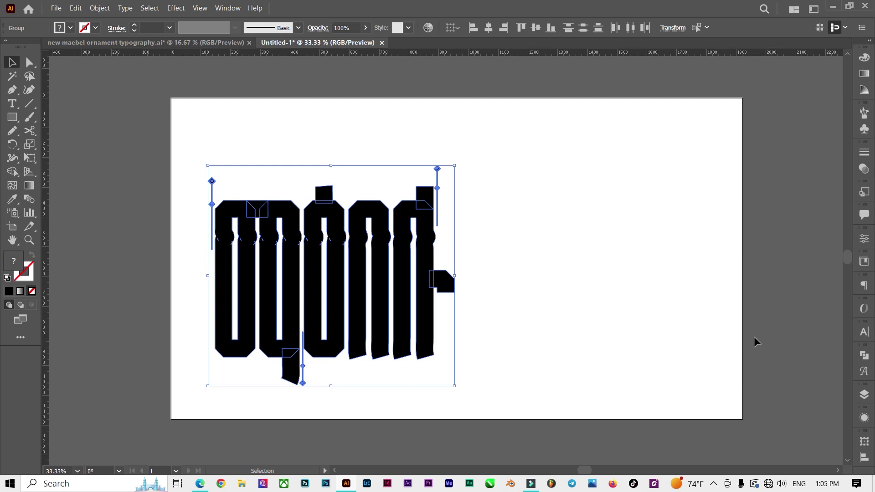
Step: Open the Pathfinder panel and Unite the selected letter shapes into one shape
{"action": "left_click", "coordinate": [228, 8]}
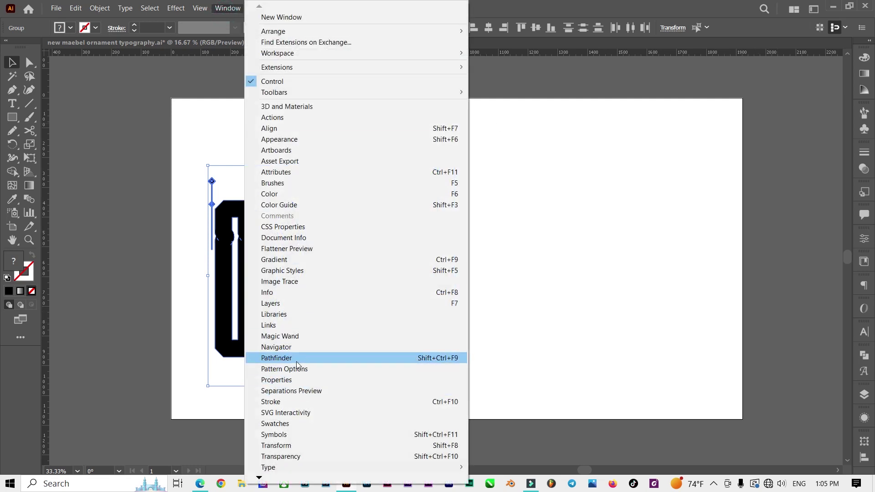
{"action": "left_click", "coordinate": [299, 360]}
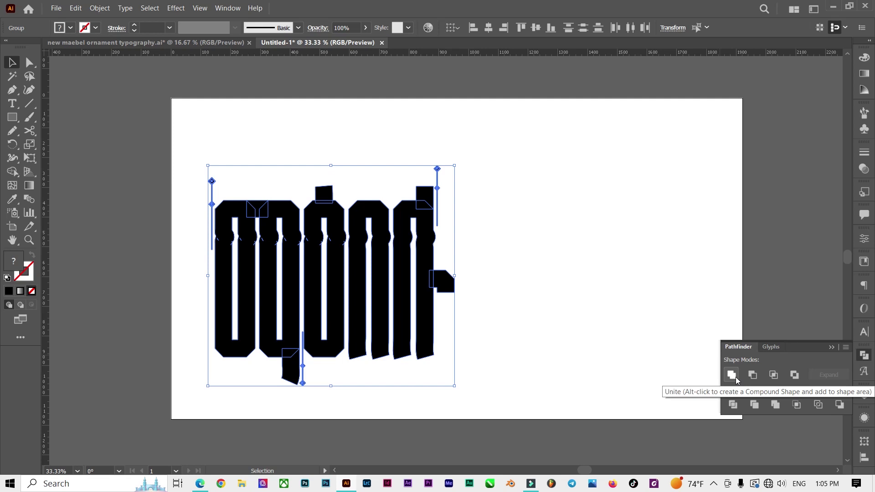
{"action": "left_click", "coordinate": [737, 379]}
Step: Set the Pencil tool's Fidelity to the middle tick between Accurate and Smooth
{"action": "left_click", "coordinate": [571, 276]}
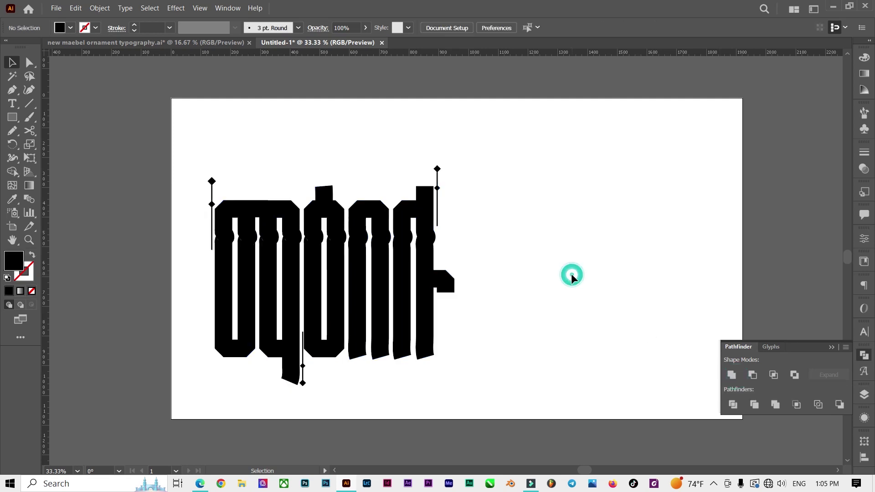
{"action": "key", "text": "n"}
{"action": "scroll", "coordinate": [438, 255], "scroll_direction": "down", "scroll_amount": 1}
{"action": "scroll", "coordinate": [537, 241], "scroll_direction": "up", "scroll_amount": 3}
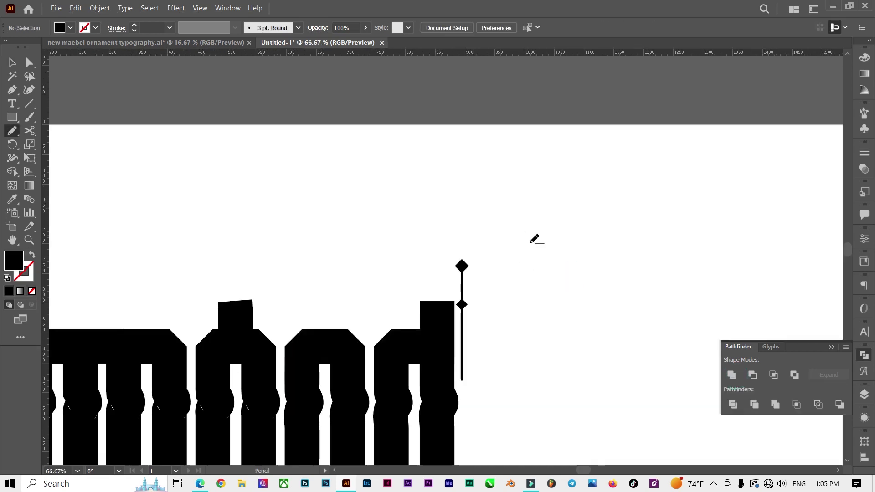
{"action": "scroll", "coordinate": [512, 254], "scroll_direction": "down", "scroll_amount": 3}
{"action": "scroll", "coordinate": [501, 293], "scroll_direction": "up", "scroll_amount": 2}
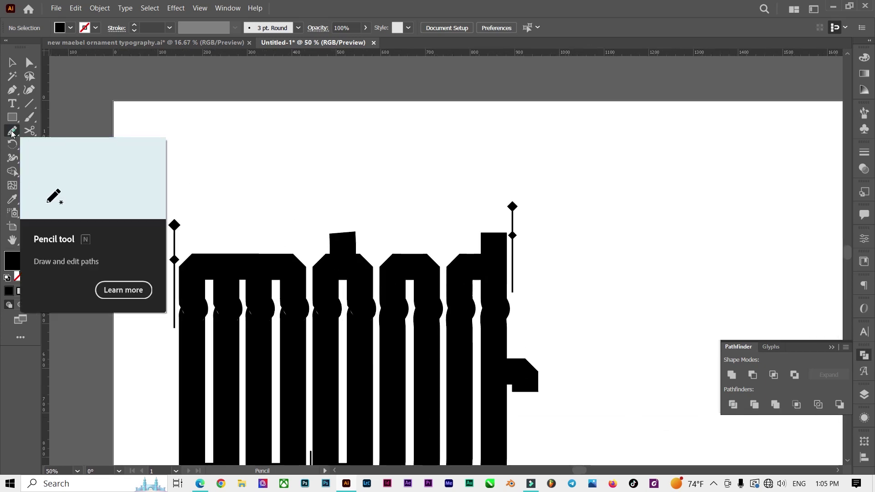
{"action": "double_click", "coordinate": [12, 132]}
{"action": "left_click_drag", "start_coordinate": [358, 129], "coordinate": [362, 109]}
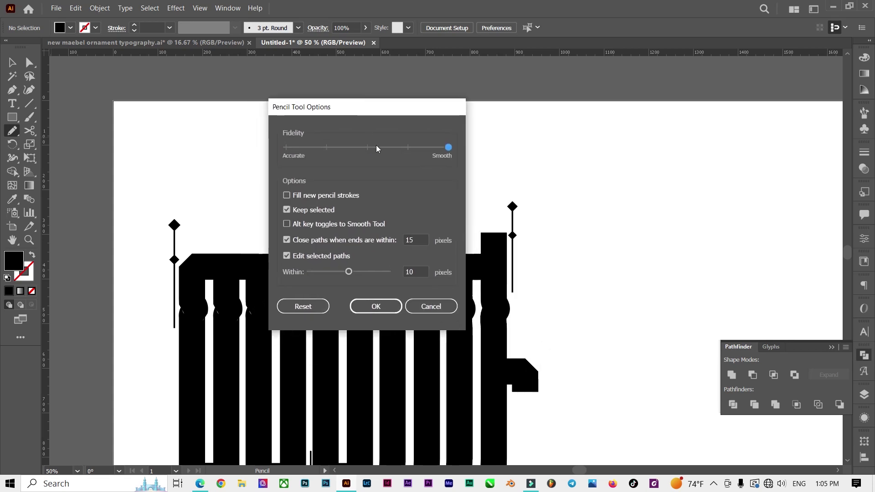
{"action": "left_click", "coordinate": [366, 147]}
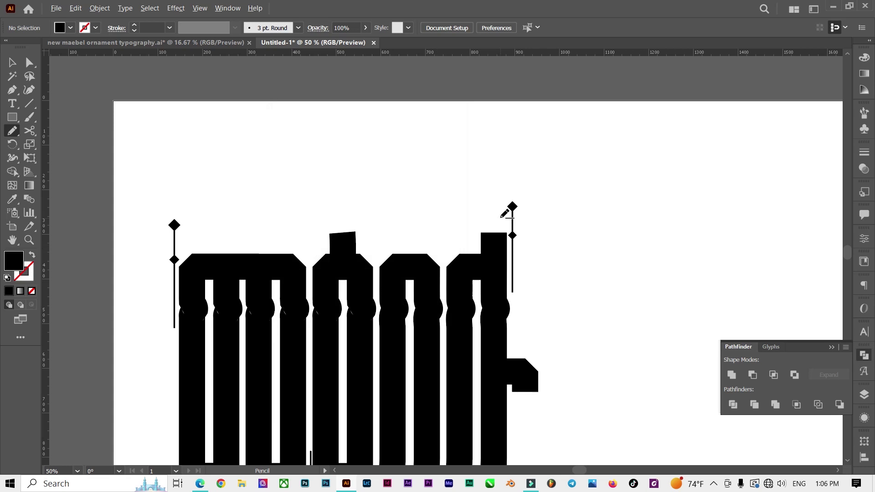
Step: Draw a freehand Pencil spiral curling up from the d's tall stem with a thin black 1 pt outline
{"action": "scroll", "coordinate": [502, 205], "scroll_direction": "up", "scroll_amount": 1}
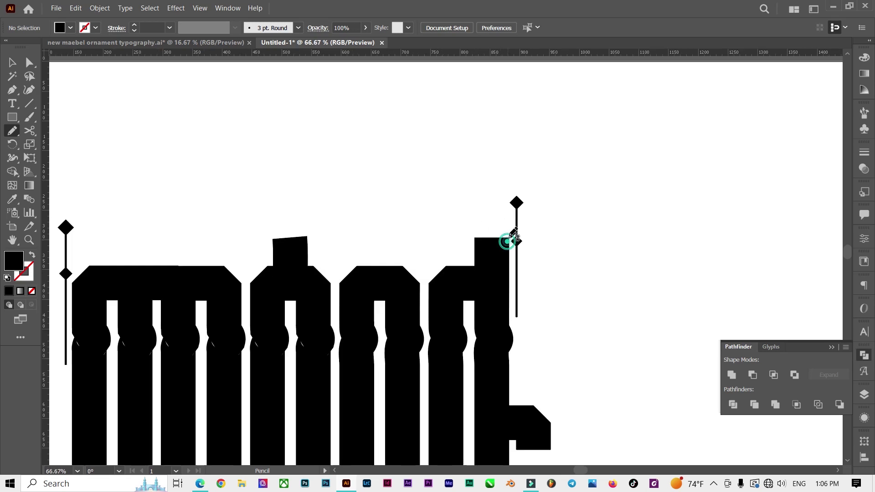
{"action": "left_click_drag", "start_coordinate": [506, 239], "coordinate": [416, 117]}
{"action": "mouse_move", "coordinate": [358, 179]}
{"action": "left_mouse_down"}
{"action": "mouse_move", "coordinate": [391, 214]}
{"action": "mouse_move", "coordinate": [389, 162]}
{"action": "left_mouse_up"}
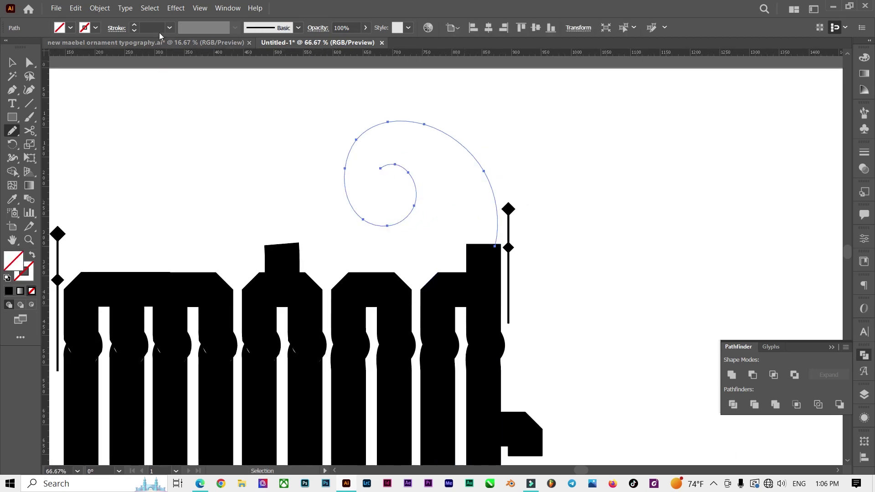
{"action": "left_click", "coordinate": [134, 26]}
{"action": "left_click", "coordinate": [30, 90]}
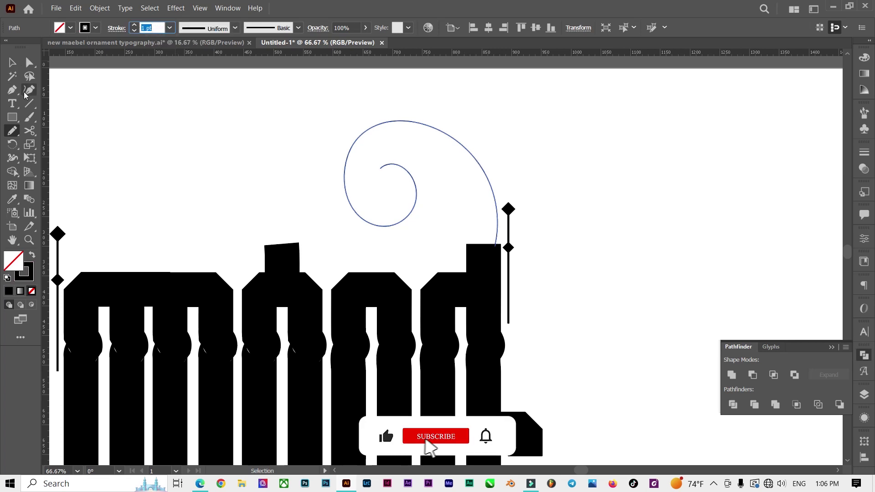
{"action": "scroll", "coordinate": [497, 220], "scroll_direction": "up", "scroll_amount": 1}
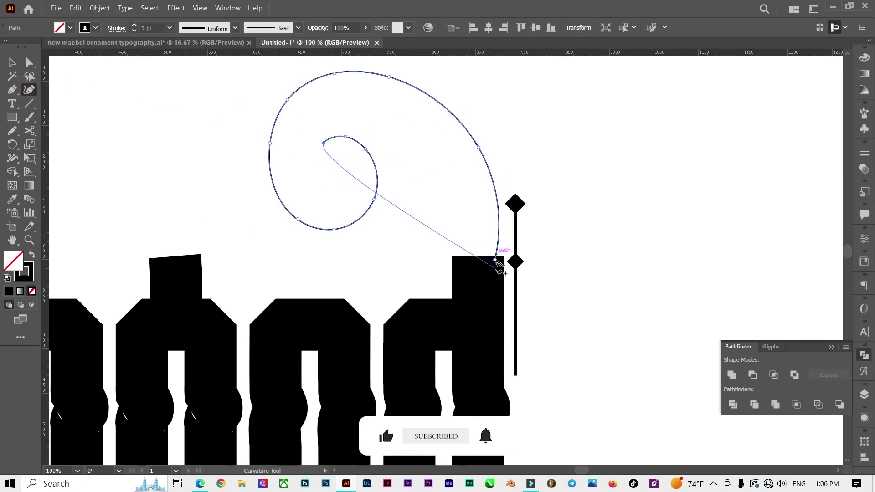
Step: Reshape where the spiral meets the stem and lower its outer and top arcs with the Curvature tool
{"action": "left_click_drag", "start_coordinate": [495, 260], "coordinate": [500, 261]}
{"action": "left_click", "coordinate": [500, 262]}
{"action": "left_click_drag", "start_coordinate": [478, 145], "coordinate": [450, 108]}
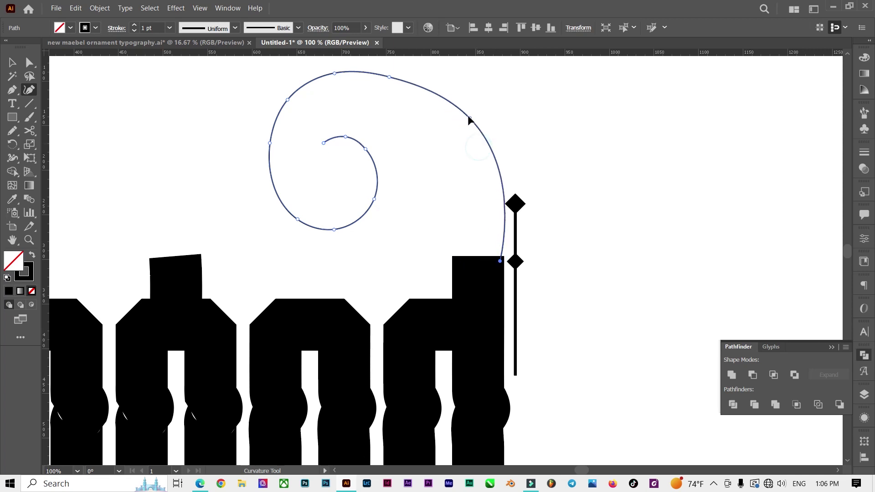
{"action": "left_click_drag", "start_coordinate": [334, 73], "coordinate": [334, 81]}
{"action": "left_click_drag", "start_coordinate": [289, 99], "coordinate": [290, 100]}
{"action": "key", "text": "ctrl+z"}
Step: Widen and round out the spiral's inner curl and nudge its inner end
{"action": "left_click", "coordinate": [334, 82]}
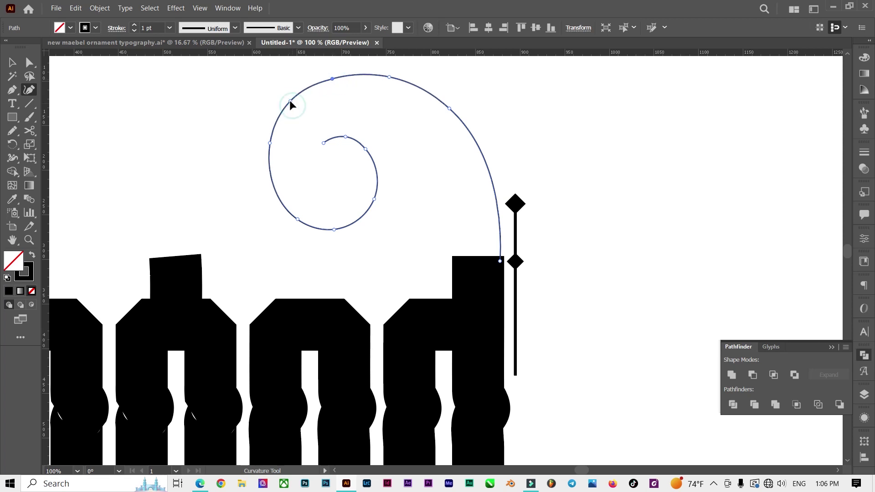
{"action": "left_click", "coordinate": [351, 137]}
{"action": "left_click_drag", "start_coordinate": [375, 200], "coordinate": [384, 206]}
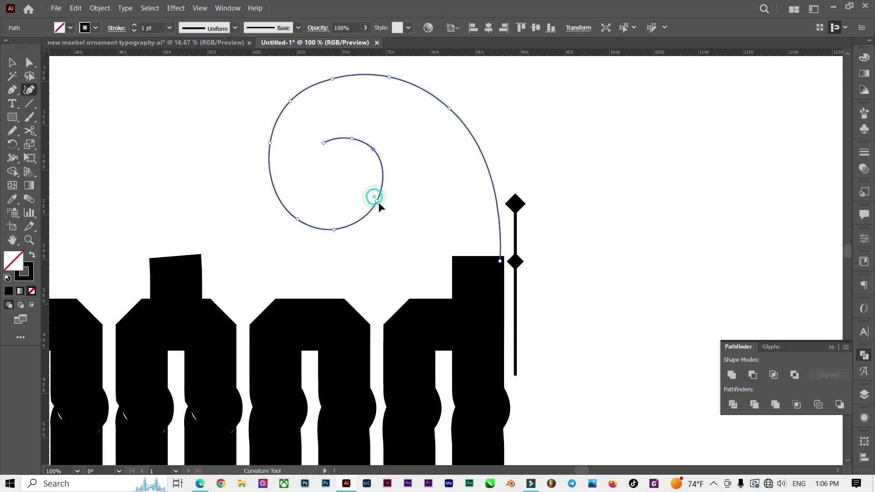
{"action": "left_click_drag", "start_coordinate": [390, 149], "coordinate": [390, 144]}
{"action": "left_click", "coordinate": [353, 137]}
{"action": "left_click_drag", "start_coordinate": [334, 135], "coordinate": [338, 119]}
Step: Even out the spiral's top arc, right side and lower-left curve
{"action": "scroll", "coordinate": [345, 131], "scroll_direction": "up", "scroll_amount": 3}
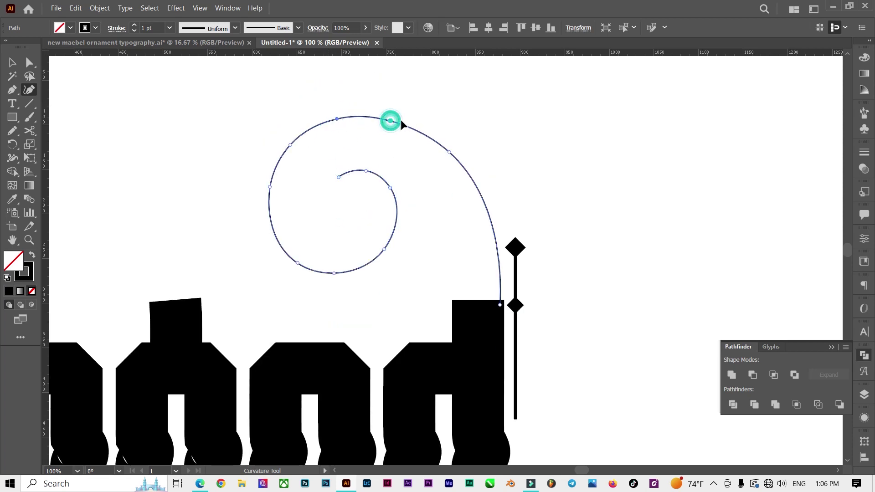
{"action": "left_click_drag", "start_coordinate": [401, 121], "coordinate": [403, 121]}
{"action": "left_click_drag", "start_coordinate": [450, 151], "coordinate": [453, 152]}
{"action": "left_click", "coordinate": [452, 152]}
{"action": "left_click_drag", "start_coordinate": [299, 263], "coordinate": [341, 266]}
{"action": "left_click", "coordinate": [333, 273]}
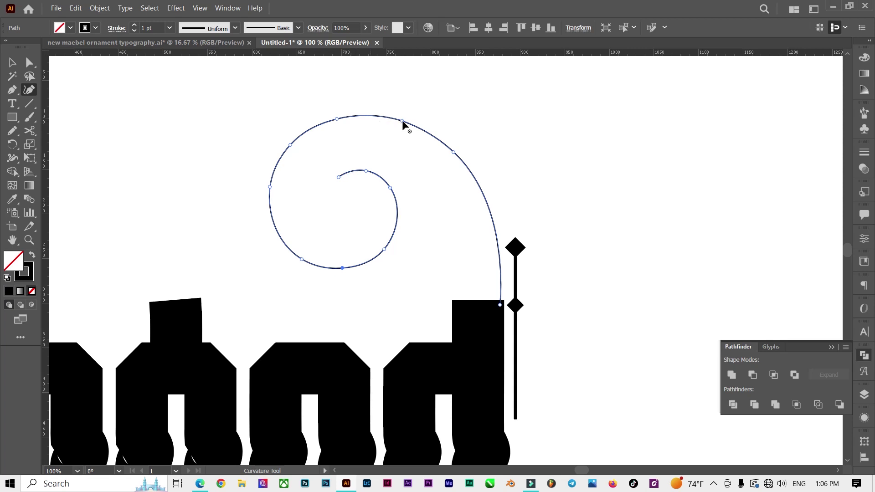
{"action": "left_click_drag", "start_coordinate": [403, 120], "coordinate": [402, 118]}
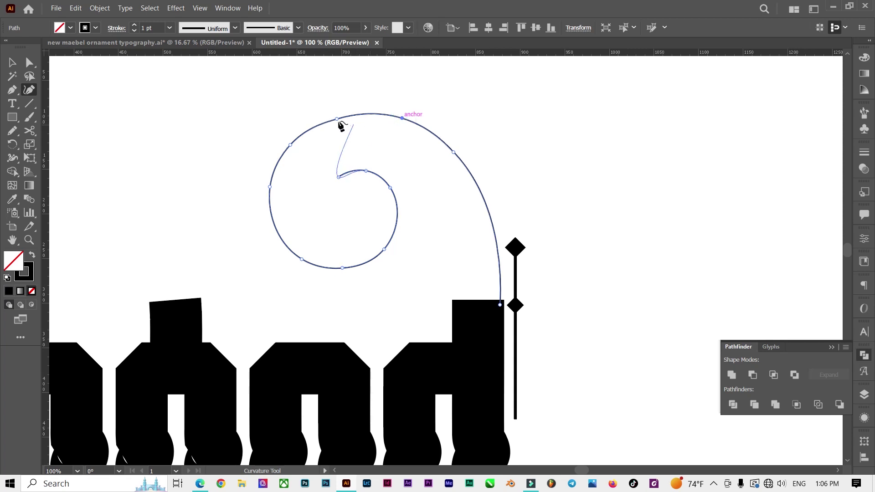
Step: Return to the Selection tool and select the reshaped spiral path
{"action": "left_click", "coordinate": [16, 62]}
{"action": "left_click", "coordinate": [109, 94]}
{"action": "scroll", "coordinate": [451, 218], "scroll_direction": "down", "scroll_amount": 2}
{"action": "scroll", "coordinate": [467, 203], "scroll_direction": "up", "scroll_amount": 1}
{"action": "left_click_drag", "start_coordinate": [453, 165], "coordinate": [408, 201]}
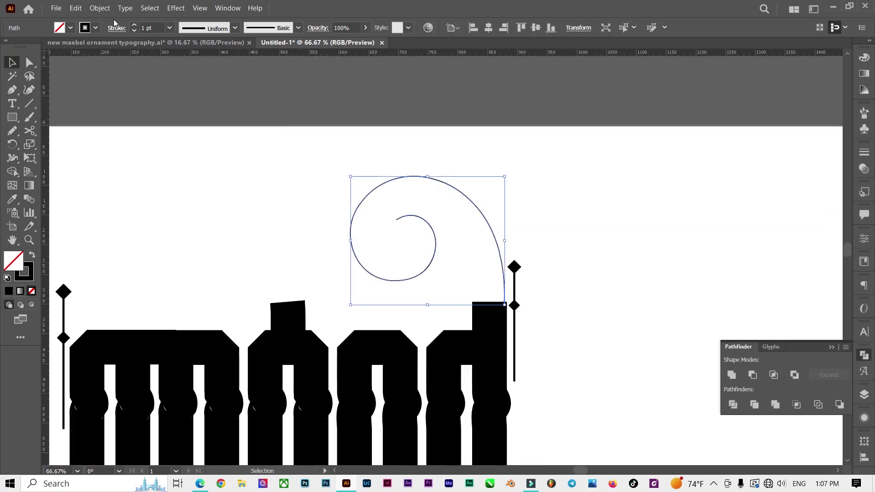
Step: Give the spiral a 6 pt stroke with Width Profile 4 so it tapers toward its inner end
{"action": "left_click_drag", "start_coordinate": [13, 131], "coordinate": [48, 160]}
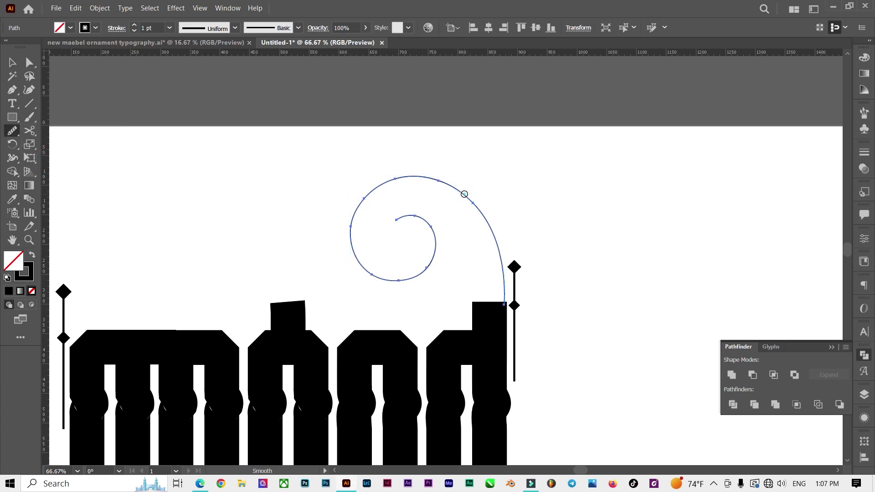
{"action": "left_click", "coordinate": [12, 63]}
{"action": "left_click", "coordinate": [153, 27]}
{"action": "type", "text": "4"}
{"action": "key", "text": "Return"}
{"action": "key", "text": "Up"}
{"action": "key", "text": "Up"}
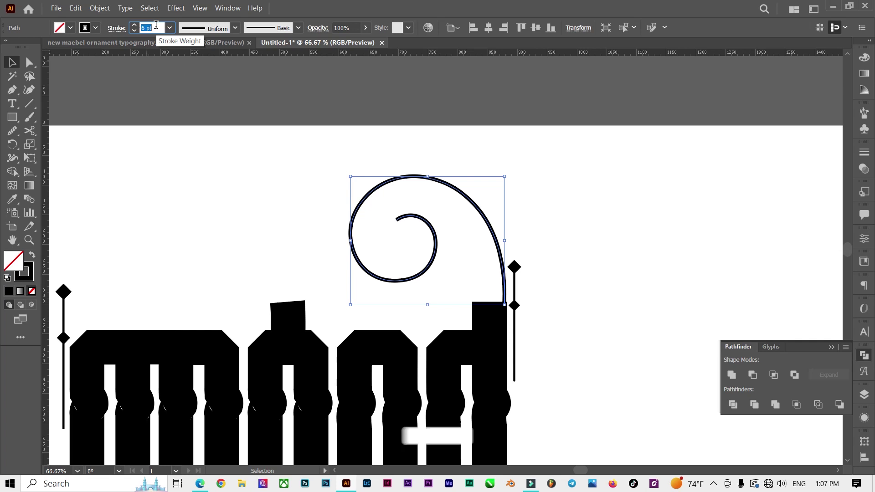
{"action": "left_click", "coordinate": [197, 28]}
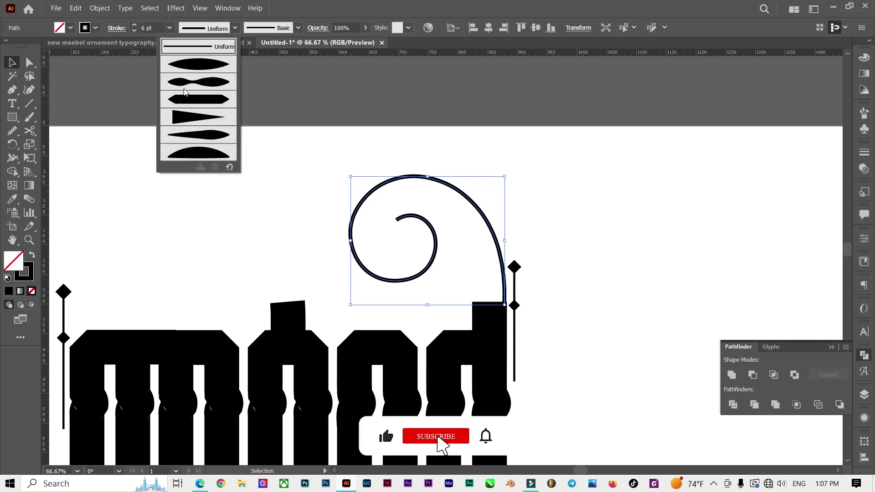
{"action": "left_click", "coordinate": [180, 118]}
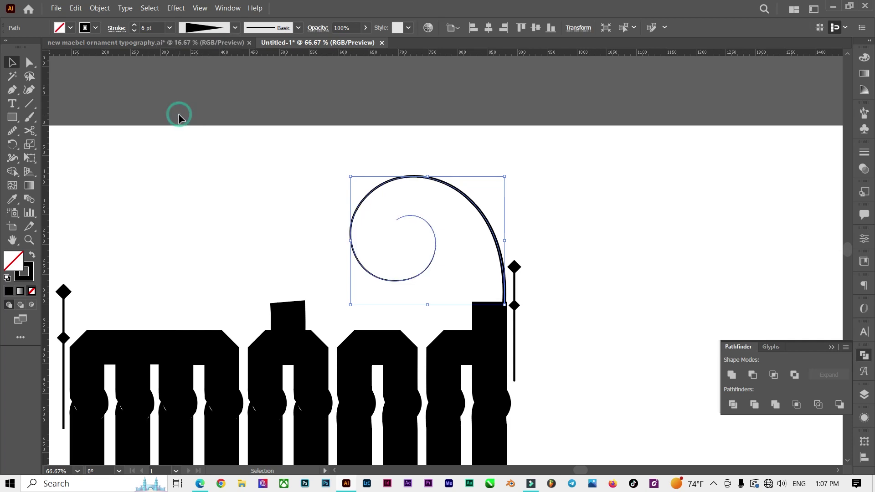
{"action": "left_click", "coordinate": [419, 165]}
{"action": "scroll", "coordinate": [482, 173], "scroll_direction": "down", "scroll_amount": 3}
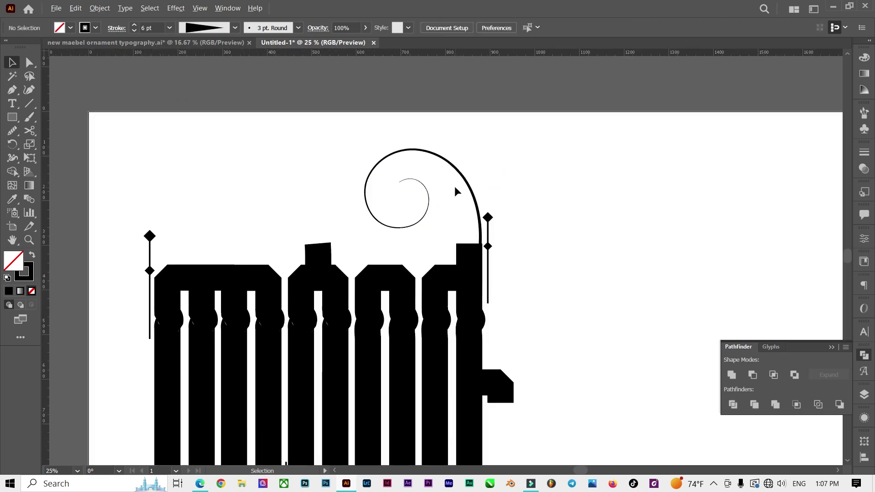
Step: Draw a second thin curl with the Pencil tool inside the spiral
{"action": "scroll", "coordinate": [455, 186], "scroll_direction": "up", "scroll_amount": 1}
{"action": "scroll", "coordinate": [455, 186], "scroll_direction": "up", "scroll_amount": 2}
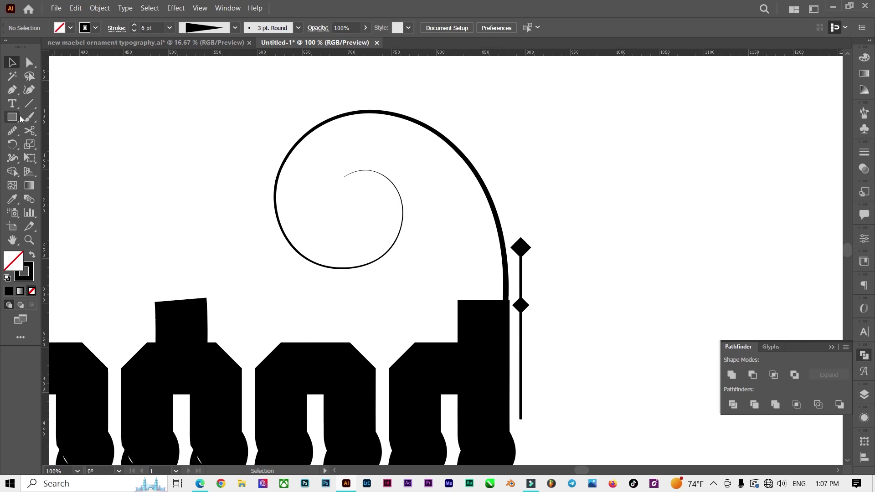
{"action": "left_click_drag", "start_coordinate": [13, 131], "coordinate": [47, 146]}
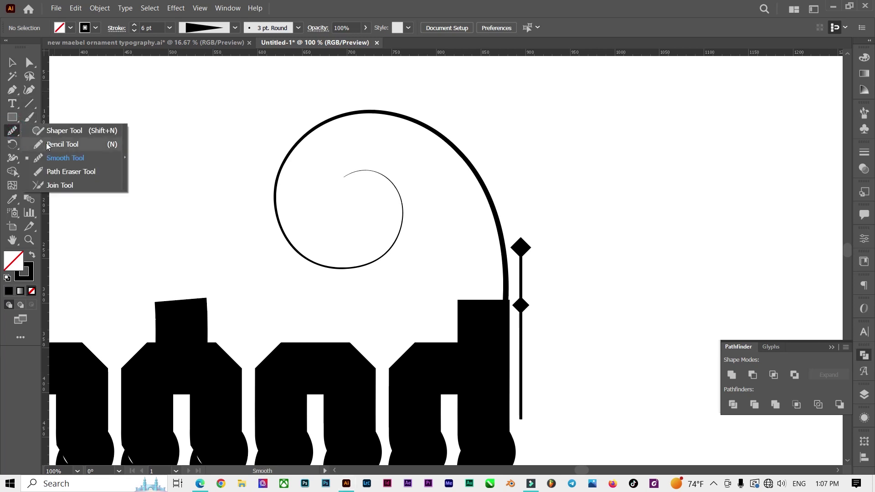
{"action": "left_click", "coordinate": [57, 145]}
{"action": "scroll", "coordinate": [321, 152], "scroll_direction": "up", "scroll_amount": 1}
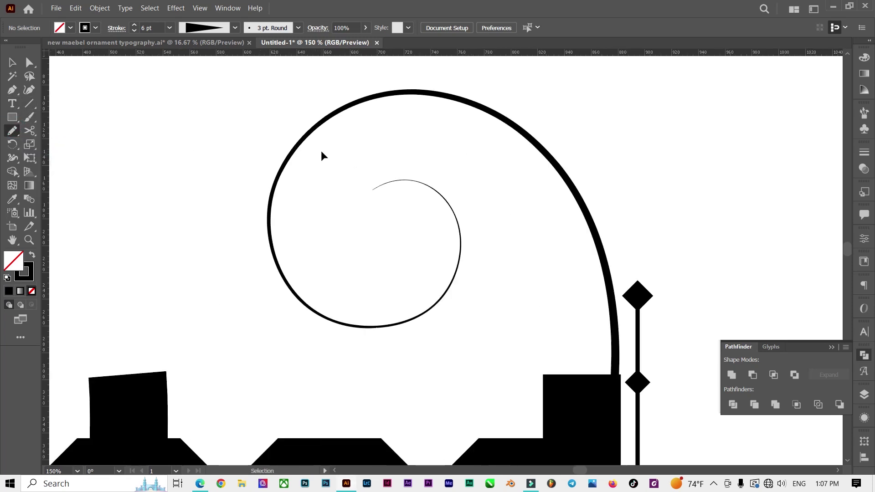
{"action": "left_click_drag", "start_coordinate": [314, 128], "coordinate": [318, 264]}
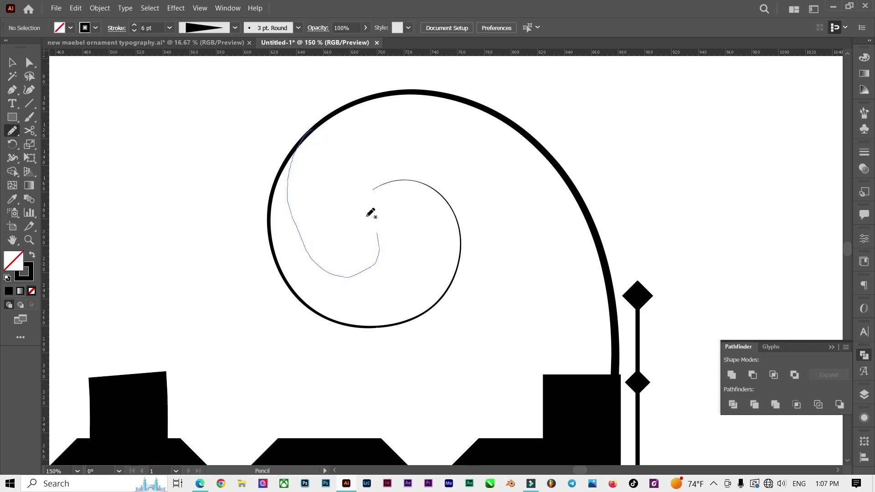
{"action": "left_click_drag", "start_coordinate": [367, 217], "coordinate": [330, 234]}
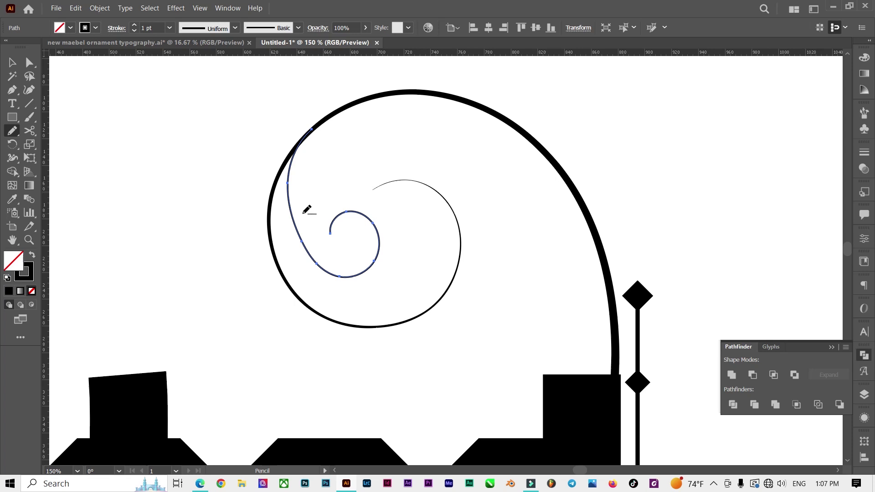
{"action": "scroll", "coordinate": [306, 210], "scroll_direction": "up", "scroll_amount": 1}
Step: Reshape the inner curl with the Curvature tool, adding points and easing its top coil down
{"action": "left_click", "coordinate": [28, 91]}
{"action": "left_click", "coordinate": [301, 250]}
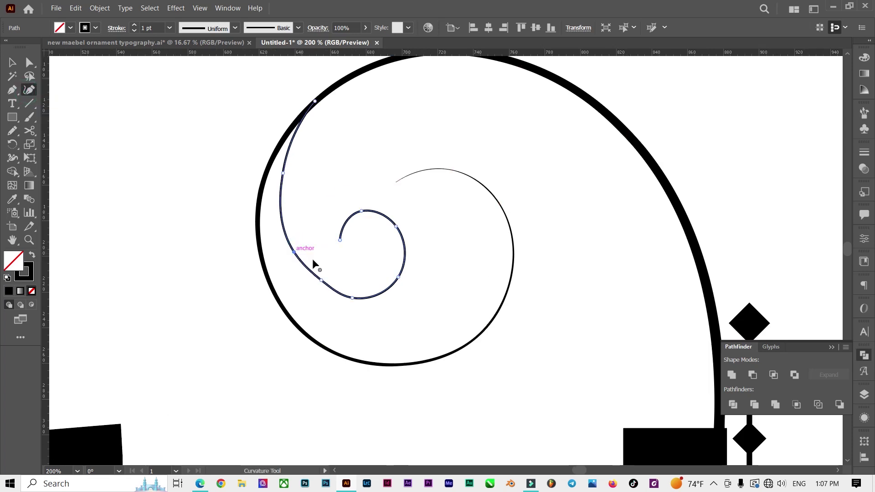
{"action": "left_click", "coordinate": [321, 281]}
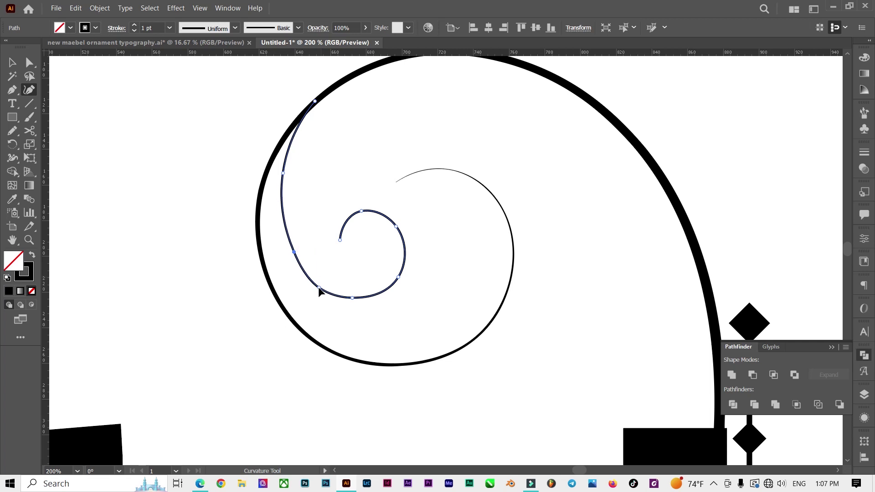
{"action": "left_click", "coordinate": [12, 62]}
{"action": "left_click", "coordinate": [100, 92]}
{"action": "scroll", "coordinate": [307, 180], "scroll_direction": "down", "scroll_amount": 3}
{"action": "scroll", "coordinate": [303, 189], "scroll_direction": "up", "scroll_amount": 3}
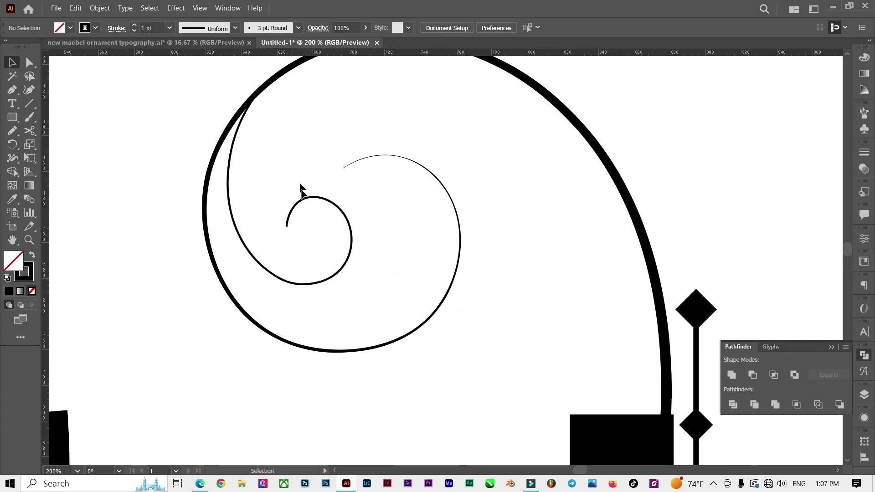
{"action": "key", "text": "ctrl+z"}
{"action": "left_click", "coordinate": [30, 89]}
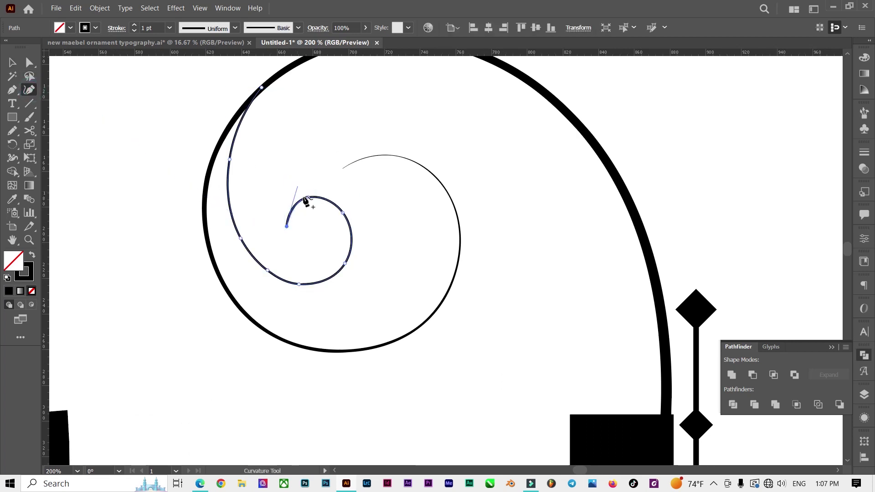
{"action": "left_click_drag", "start_coordinate": [307, 198], "coordinate": [311, 203]}
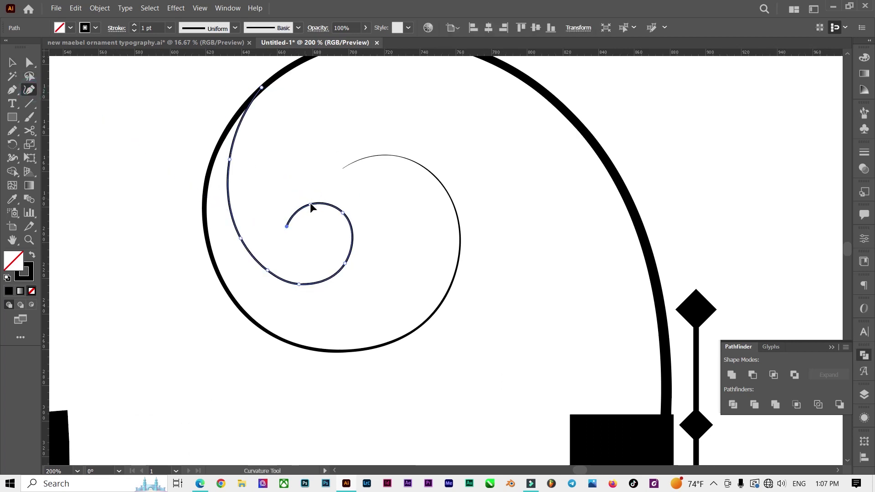
Step: Draw a small black-filled circle at the inner end of the spiral with the Ellipse tool
{"action": "left_click", "coordinate": [12, 63]}
{"action": "left_click", "coordinate": [54, 97]}
{"action": "left_click", "coordinate": [13, 117]}
{"action": "left_click", "coordinate": [49, 144]}
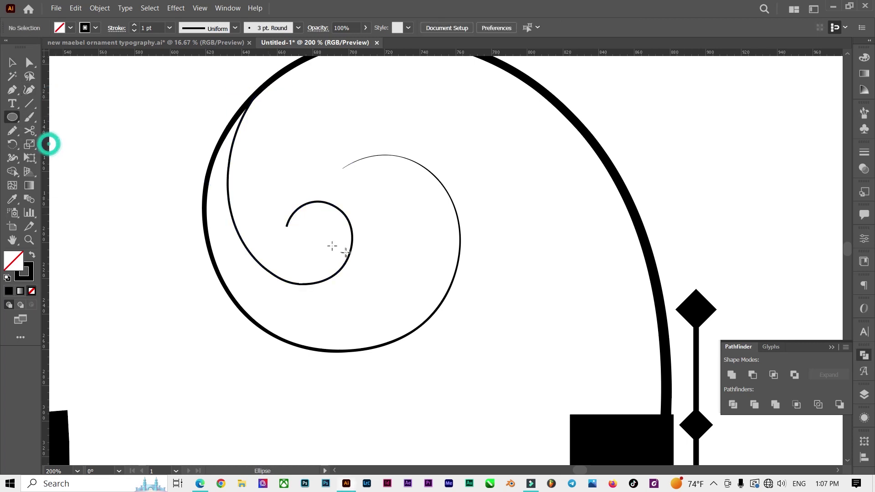
{"action": "scroll", "coordinate": [301, 236], "scroll_direction": "up", "scroll_amount": 2, "text": "alt"}
{"action": "left_click_drag", "start_coordinate": [300, 222], "coordinate": [322, 260]}
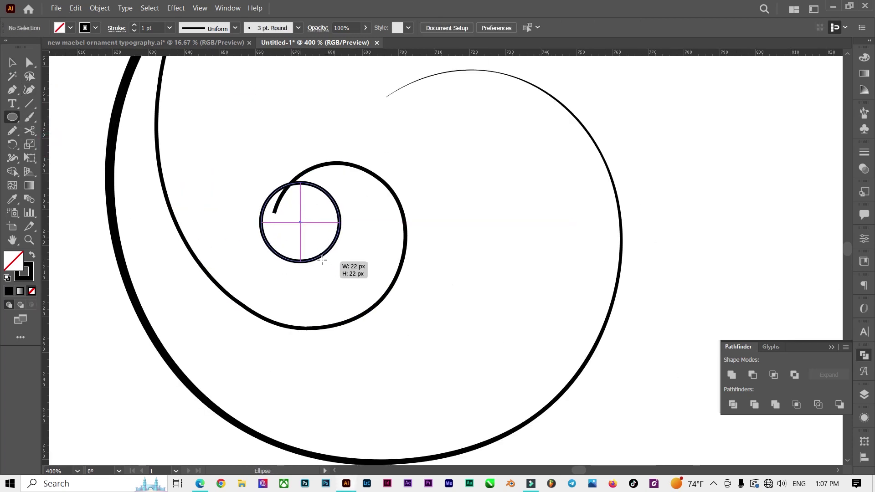
{"action": "left_click", "coordinate": [9, 291]}
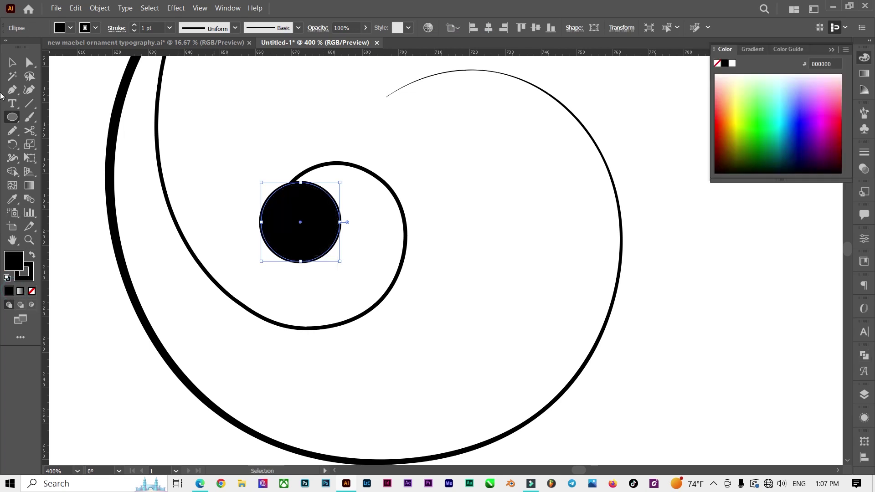
{"action": "left_click", "coordinate": [70, 28]}
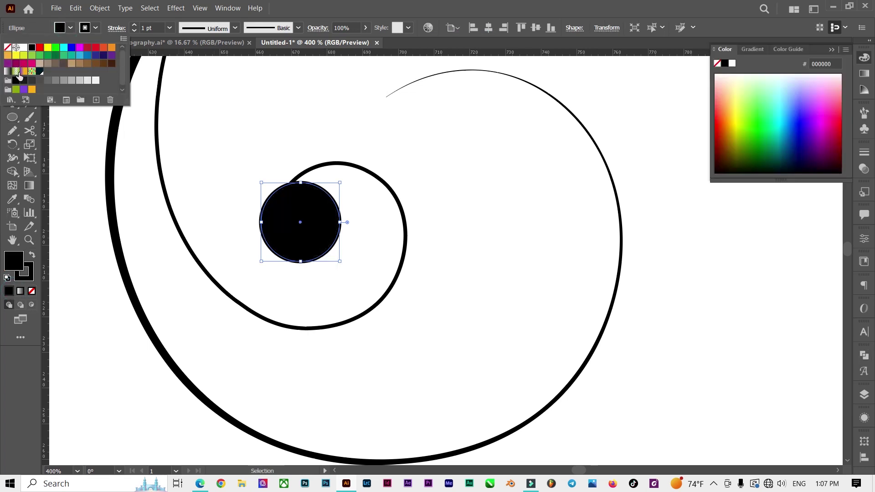
{"action": "left_click", "coordinate": [12, 62]}
Step: Shrink the black circle and move it onto the spiral's inner end
{"action": "left_click", "coordinate": [272, 187]}
{"action": "scroll", "coordinate": [296, 241], "scroll_direction": "up", "scroll_amount": 2}
{"action": "left_click_drag", "start_coordinate": [304, 217], "coordinate": [329, 215]}
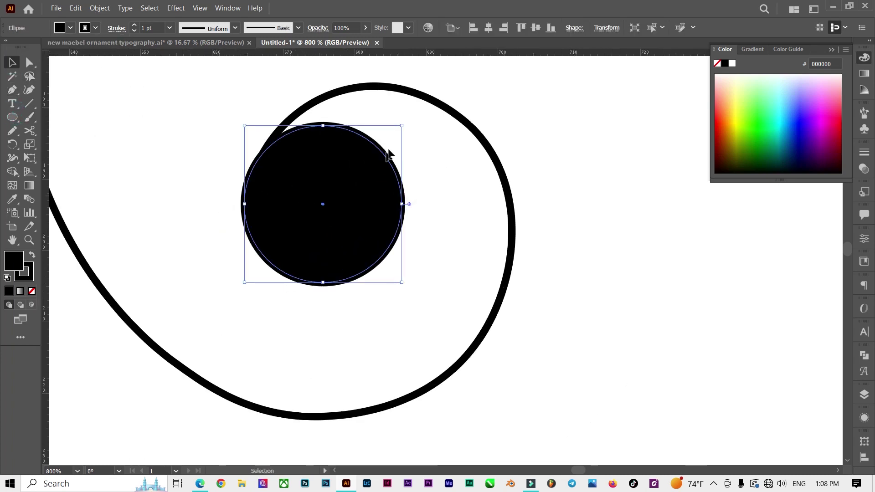
{"action": "mouse_move", "coordinate": [400, 128]}
{"action": "left_mouse_down"}
{"action": "mouse_move", "coordinate": [337, 217]}
{"action": "mouse_move", "coordinate": [336, 201]}
{"action": "left_mouse_up"}
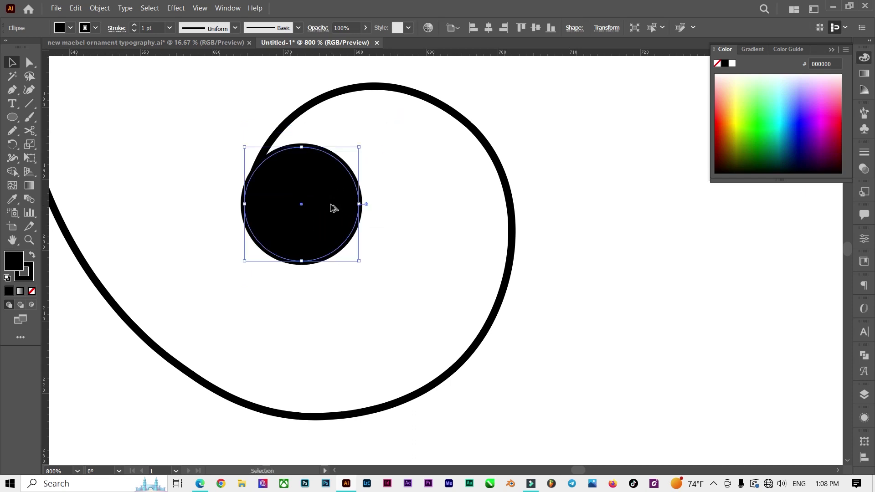
{"action": "scroll", "coordinate": [352, 198], "scroll_direction": "down", "scroll_amount": 4}
{"action": "scroll", "coordinate": [373, 172], "scroll_direction": "up", "scroll_amount": 1}
Step: Apply the tapered width profile to the inner spiral's stroke
{"action": "left_click", "coordinate": [279, 149]}
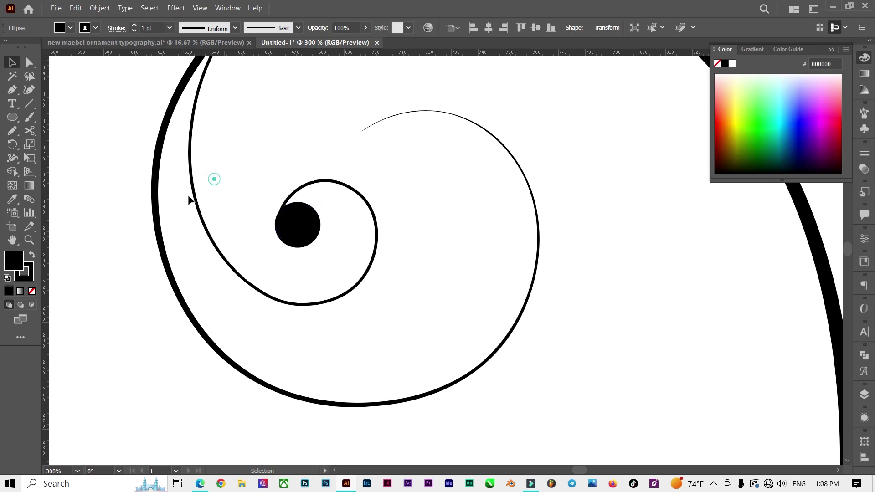
{"action": "left_click", "coordinate": [182, 79]}
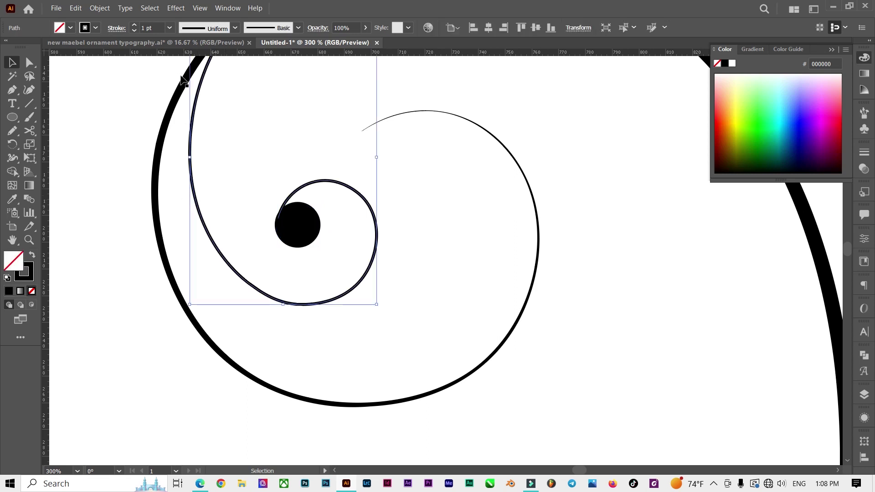
{"action": "left_click", "coordinate": [207, 26]}
{"action": "left_click", "coordinate": [191, 117]}
{"action": "left_click", "coordinate": [319, 128]}
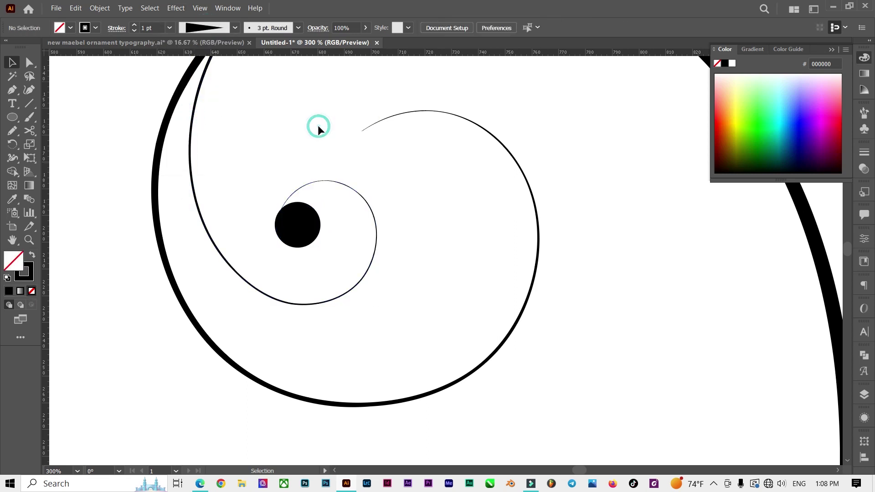
{"action": "left_click", "coordinate": [192, 185]}
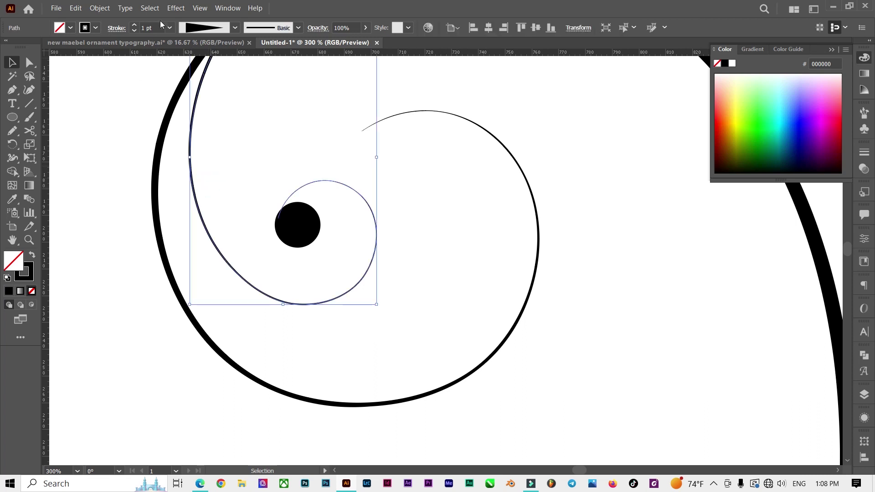
Step: Alt-drag a copy of the black dot, enlarge it, and place it at the thin curl's start
{"action": "left_click", "coordinate": [106, 104]}
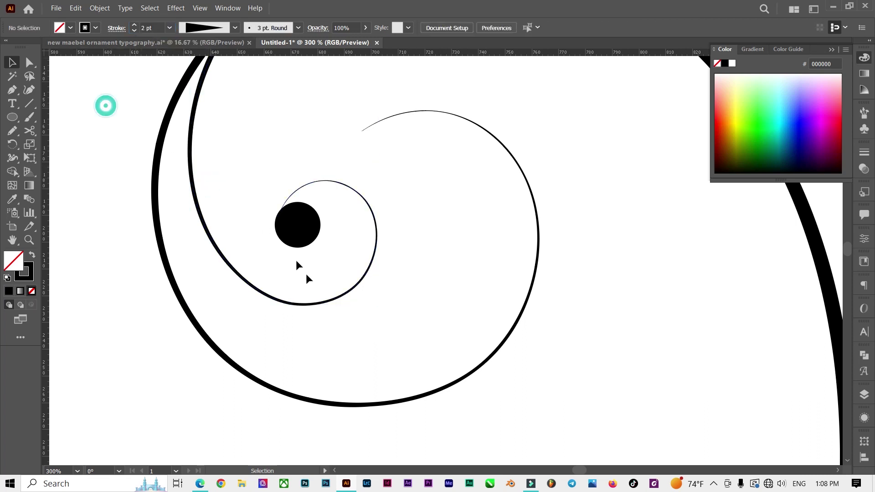
{"action": "scroll", "coordinate": [305, 274], "scroll_direction": "down", "scroll_amount": 2}
{"action": "scroll", "coordinate": [345, 214], "scroll_direction": "up", "scroll_amount": 2}
{"action": "left_click_drag", "start_coordinate": [268, 294], "coordinate": [349, 213]}
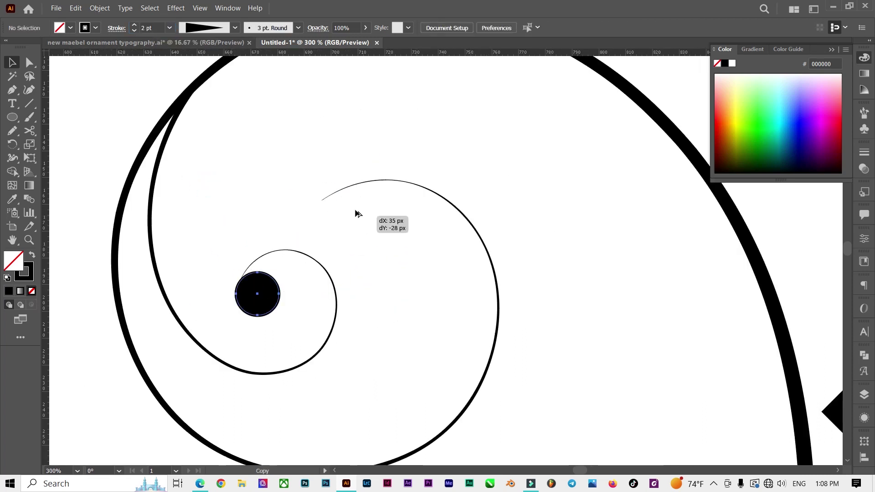
{"action": "mouse_move", "coordinate": [361, 191]}
{"action": "left_mouse_down"}
{"action": "mouse_move", "coordinate": [370, 184]}
{"action": "mouse_move", "coordinate": [380, 213]}
{"action": "mouse_move", "coordinate": [369, 218]}
{"action": "left_mouse_up"}
{"action": "scroll", "coordinate": [370, 194], "scroll_direction": "up", "scroll_amount": 3}
{"action": "scroll", "coordinate": [368, 218], "scroll_direction": "down", "scroll_amount": 3}
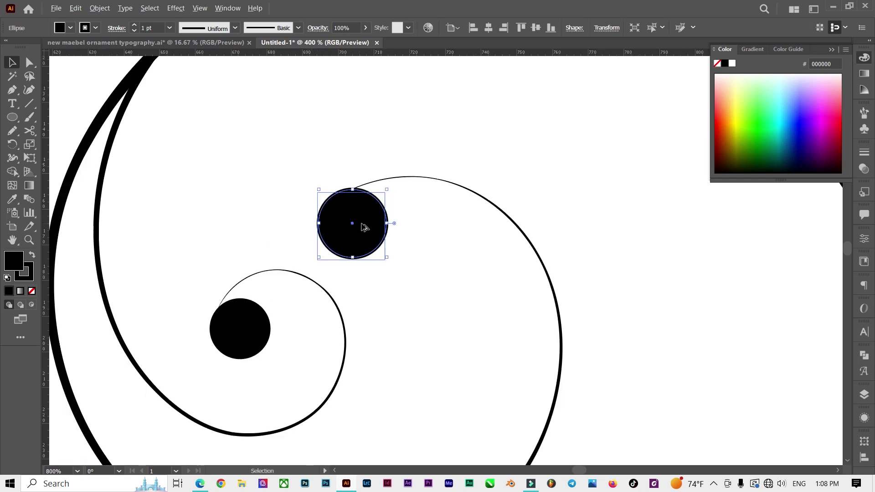
{"action": "scroll", "coordinate": [373, 201], "scroll_direction": "down", "scroll_amount": 2}
{"action": "scroll", "coordinate": [362, 217], "scroll_direction": "up", "scroll_amount": 2}
{"action": "scroll", "coordinate": [361, 218], "scroll_direction": "up", "scroll_amount": 2}
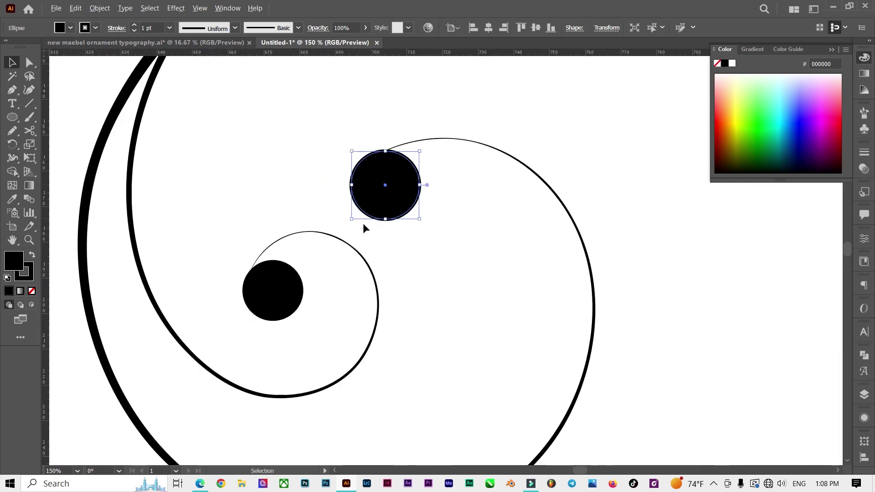
{"action": "left_click_drag", "start_coordinate": [352, 219], "coordinate": [348, 229]}
{"action": "left_click_drag", "start_coordinate": [387, 202], "coordinate": [395, 205]}
Step: Start a Pen shape at the d's top-left corner, curving up toward the swirl top
{"action": "left_click", "coordinate": [389, 113]}
{"action": "scroll", "coordinate": [392, 228], "scroll_direction": "down", "scroll_amount": 3}
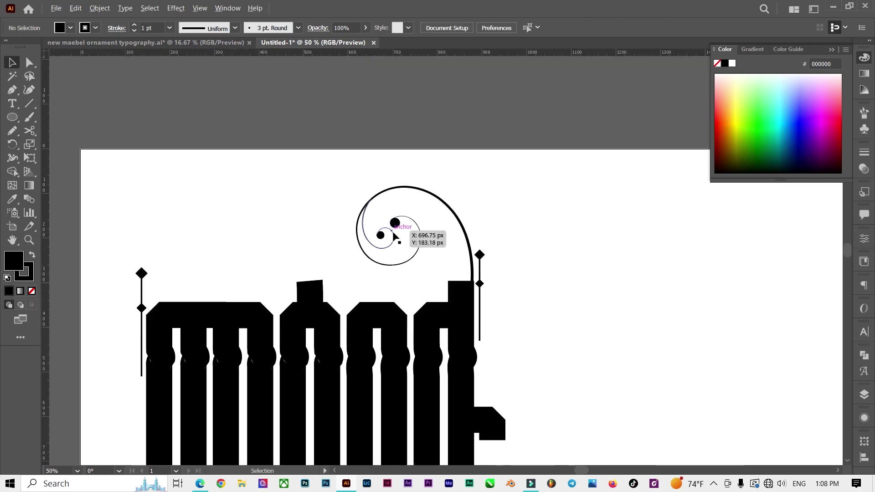
{"action": "scroll", "coordinate": [453, 291], "scroll_direction": "down", "scroll_amount": 2}
{"action": "scroll", "coordinate": [446, 307], "scroll_direction": "up", "scroll_amount": 1}
{"action": "scroll", "coordinate": [439, 191], "scroll_direction": "up", "scroll_amount": 1}
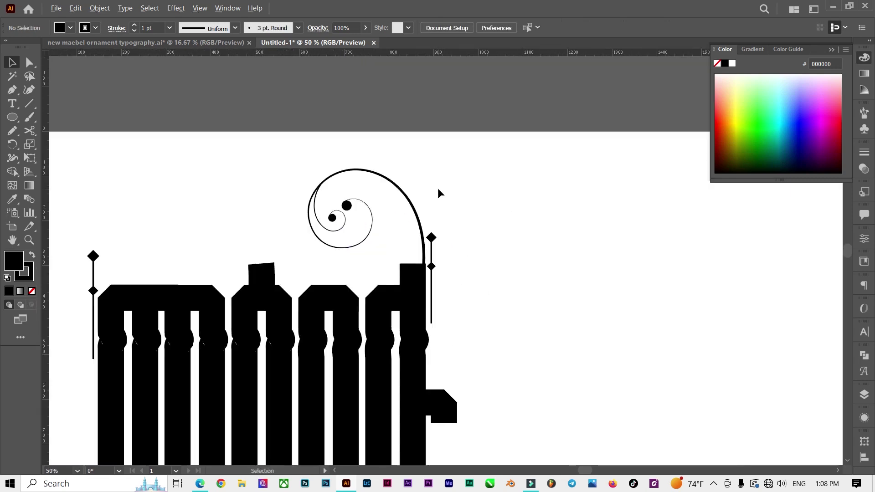
{"action": "left_click", "coordinate": [13, 90]}
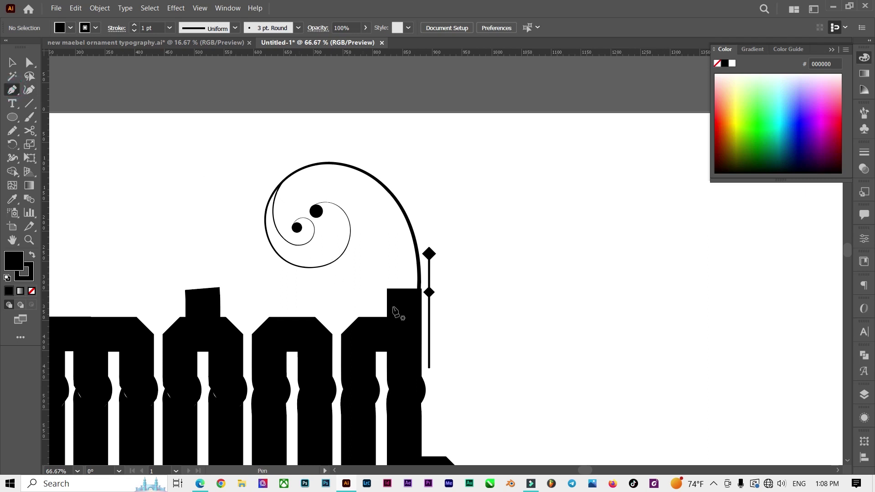
{"action": "left_click", "coordinate": [387, 289]}
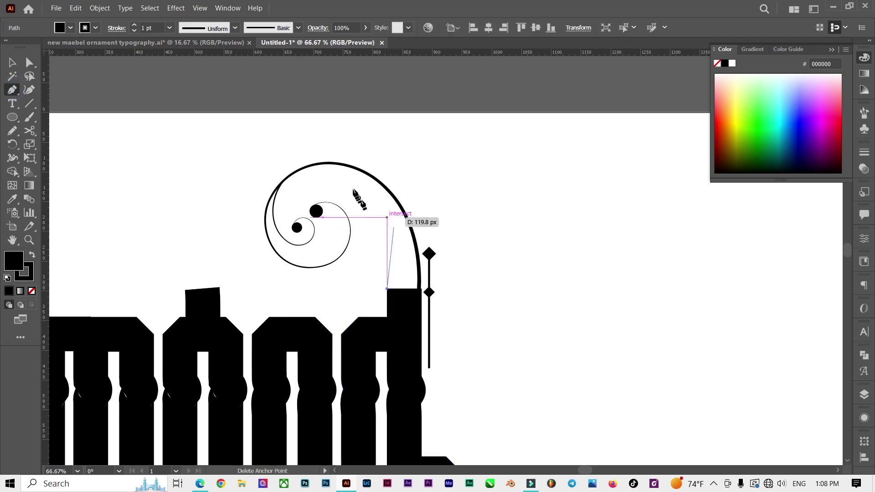
{"action": "left_click_drag", "start_coordinate": [326, 163], "coordinate": [254, 151]}
{"action": "left_click_drag", "start_coordinate": [247, 146], "coordinate": [253, 140]}
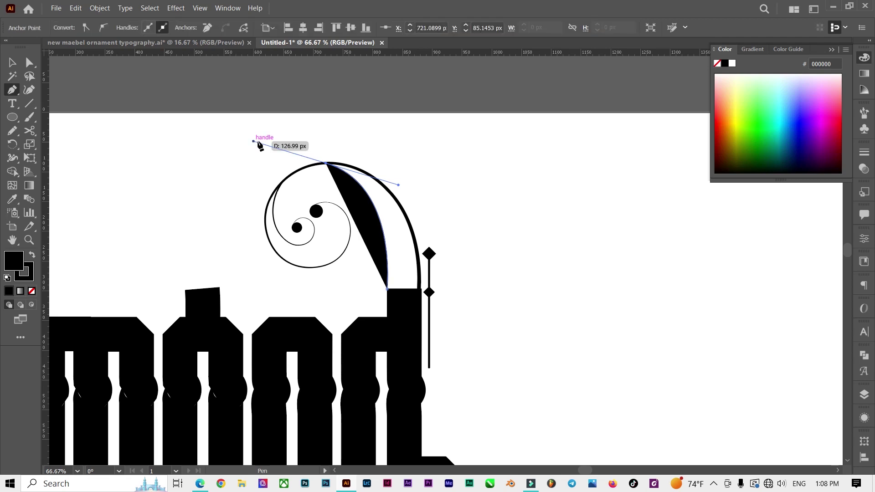
Step: Continue the black shape over the flourish top and down the right side along the stem
{"action": "left_click_drag", "start_coordinate": [381, 141], "coordinate": [418, 163]}
{"action": "left_click", "coordinate": [419, 160]}
{"action": "left_click", "coordinate": [426, 190]}
{"action": "left_click", "coordinate": [419, 226]}
{"action": "left_click", "coordinate": [422, 266]}
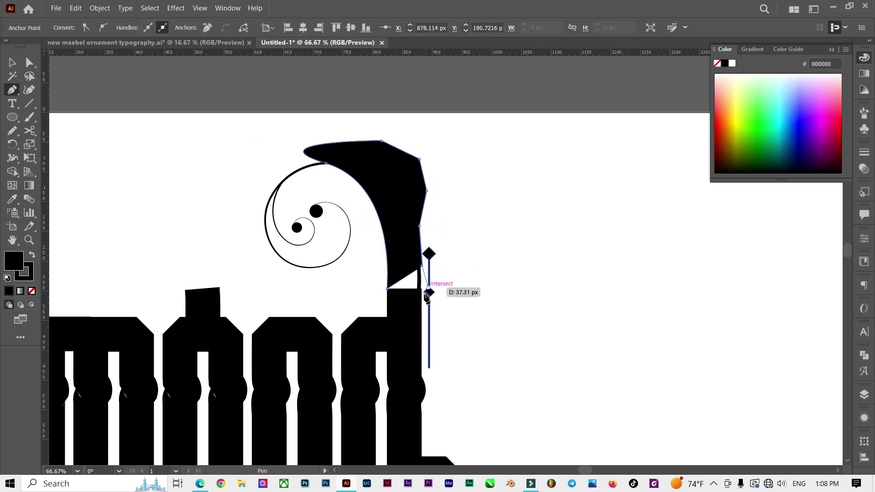
{"action": "left_click", "coordinate": [425, 306], "text": "ctrl"}
Step: Try trimming the black blob above the spiral with Shape Builder, then undo it
{"action": "key", "text": "v"}
{"action": "left_click", "coordinate": [352, 134]}
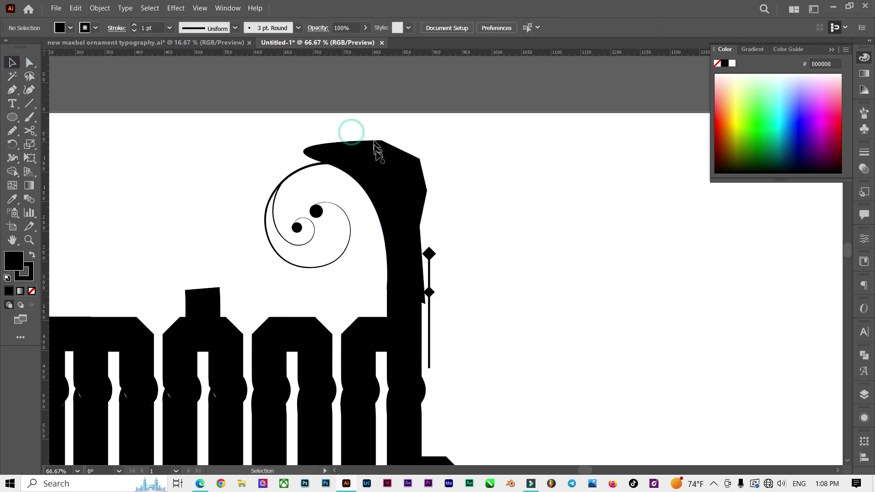
{"action": "left_click_drag", "start_coordinate": [383, 132], "coordinate": [406, 314]}
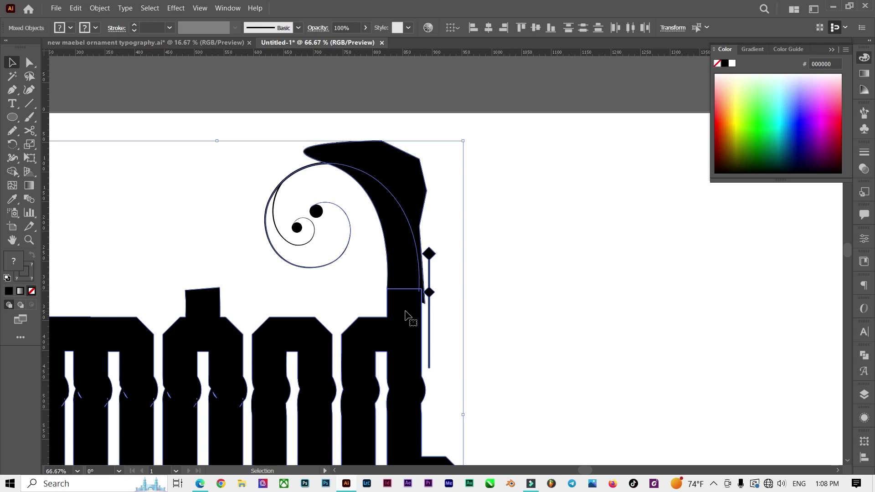
{"action": "left_click", "coordinate": [13, 171]}
{"action": "left_click", "coordinate": [383, 162], "text": "alt"}
{"action": "key", "text": "ctrl+z"}
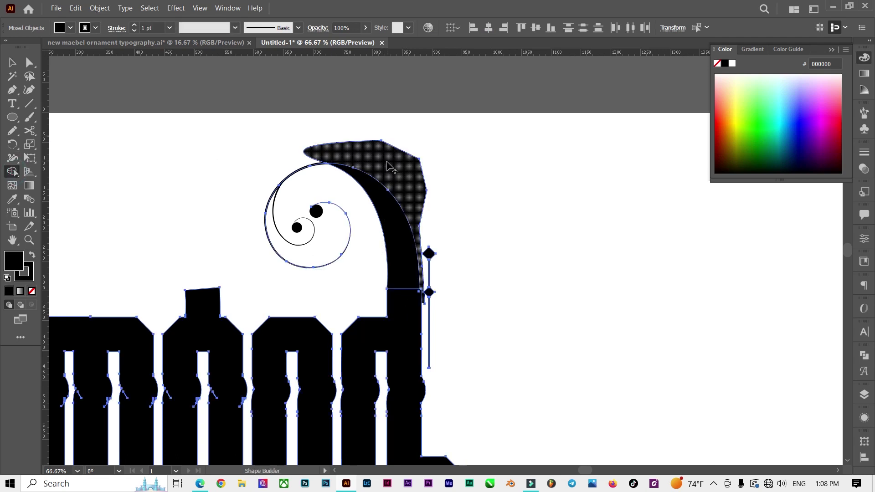
Step: Expand the thick outer spiral's stroke into outlined shapes with Object > Expand Appearance
{"action": "left_click", "coordinate": [12, 62]}
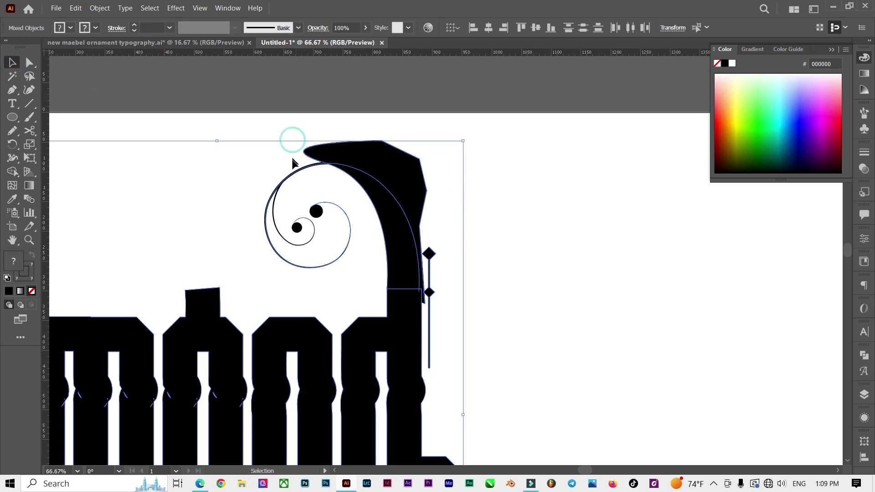
{"action": "left_click", "coordinate": [284, 142]}
{"action": "left_click", "coordinate": [293, 170]}
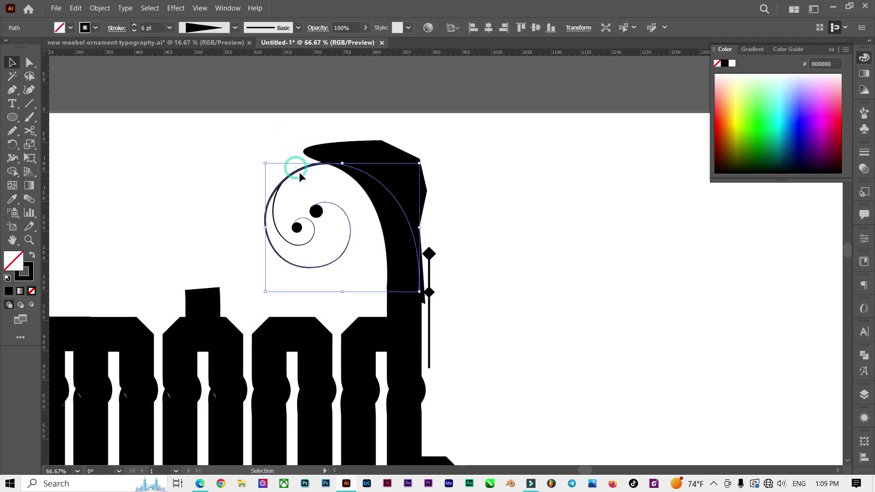
{"action": "left_click", "coordinate": [100, 8]}
{"action": "left_click", "coordinate": [131, 136]}
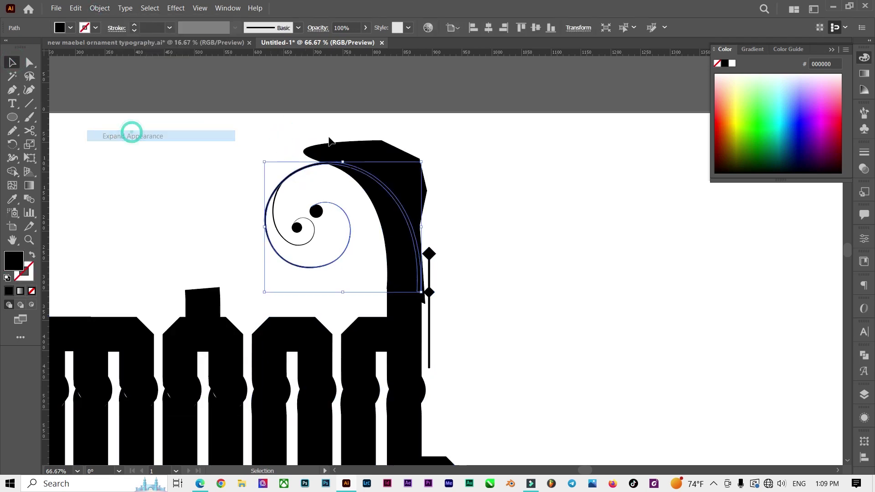
{"action": "left_click", "coordinate": [378, 132]}
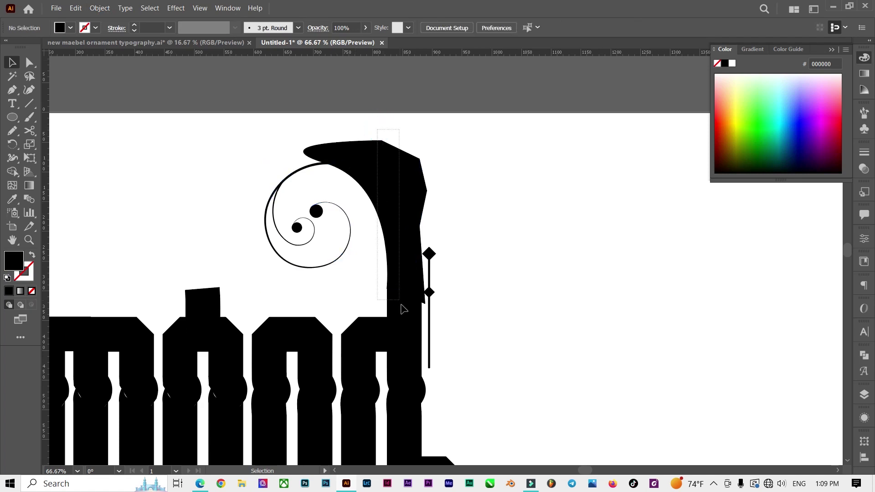
Step: Select all and delete the leftover black flare above the stem with Shape Builder
{"action": "key", "text": "ctrl+a"}
{"action": "left_click", "coordinate": [12, 171]}
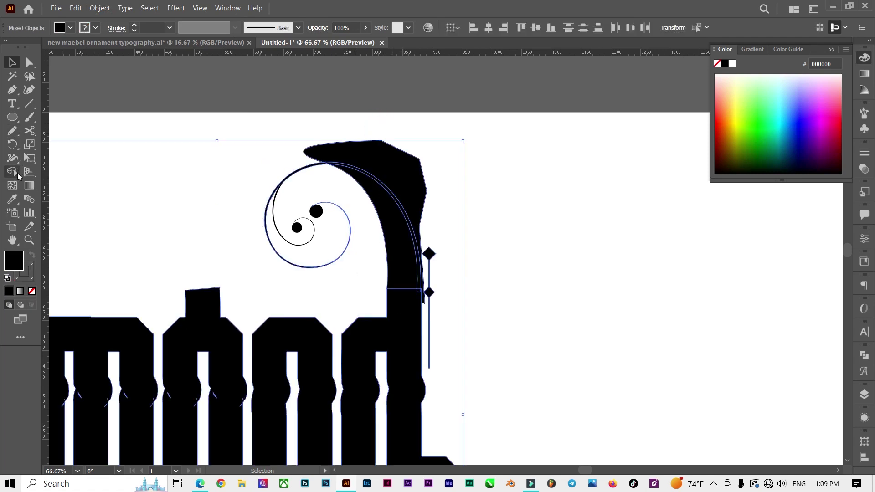
{"action": "left_click", "coordinate": [395, 170], "text": "alt"}
{"action": "left_click", "coordinate": [12, 62]}
{"action": "left_click", "coordinate": [313, 127]}
{"action": "scroll", "coordinate": [479, 191], "scroll_direction": "down", "scroll_amount": 2, "text": "alt"}
{"action": "scroll", "coordinate": [478, 192], "scroll_direction": "down", "scroll_amount": 2, "text": "alt"}
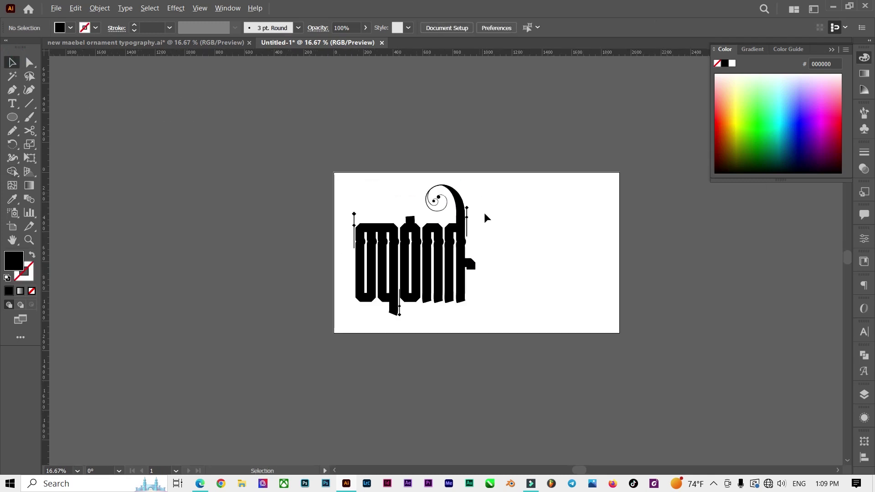
{"action": "scroll", "coordinate": [479, 254], "scroll_direction": "up", "scroll_amount": 1, "text": "alt"}
{"action": "scroll", "coordinate": [479, 253], "scroll_direction": "up", "scroll_amount": 1, "text": "alt"}
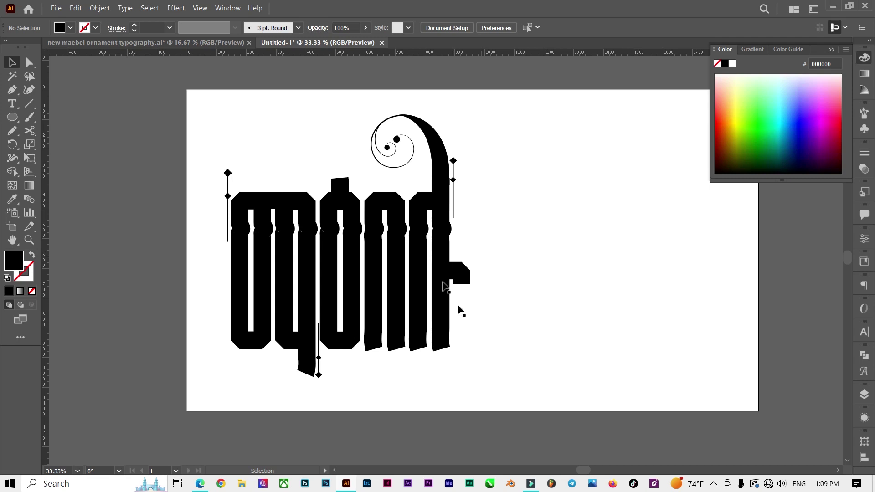
Step: Select all the lettering and expand its appearance, then expand fills and strokes into shapes
{"action": "left_click_drag", "start_coordinate": [487, 372], "coordinate": [211, 116]}
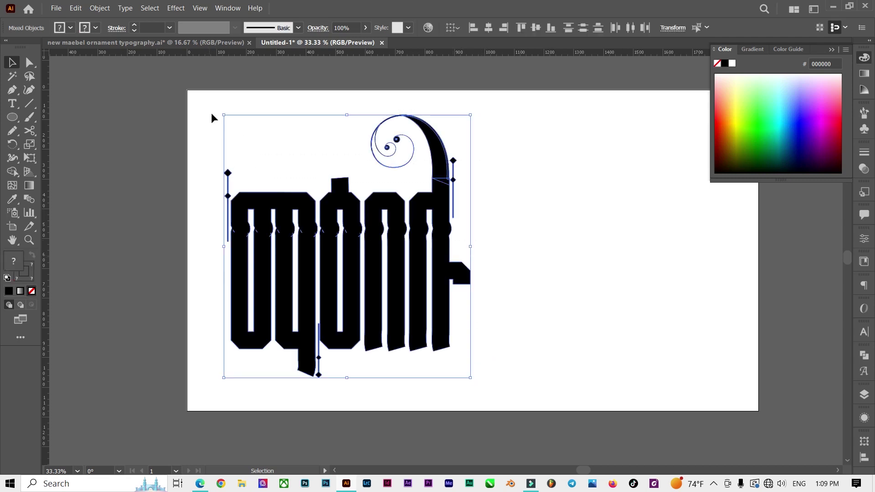
{"action": "left_click", "coordinate": [100, 8]}
{"action": "left_click", "coordinate": [118, 136]}
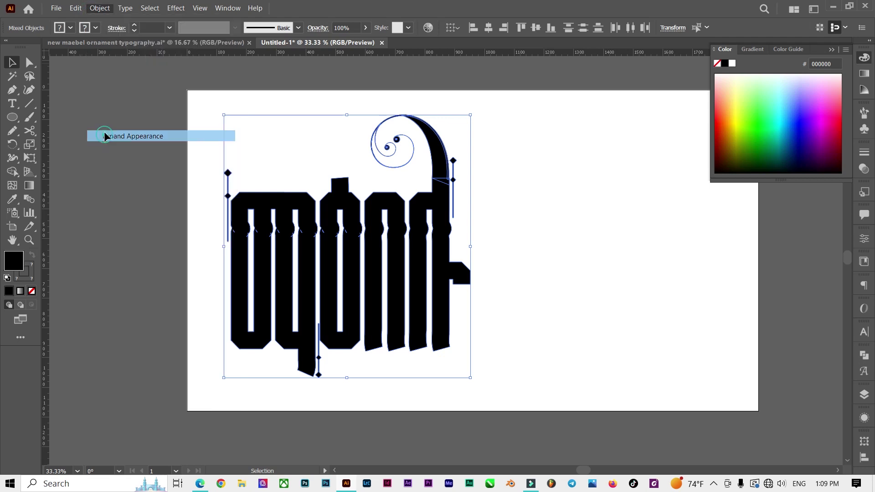
{"action": "left_click", "coordinate": [100, 8]}
{"action": "left_click", "coordinate": [110, 125]}
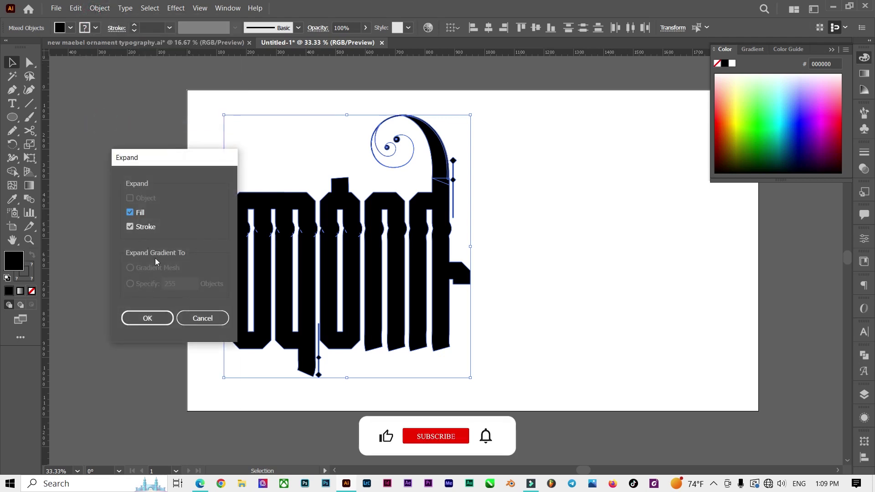
{"action": "left_click", "coordinate": [153, 317]}
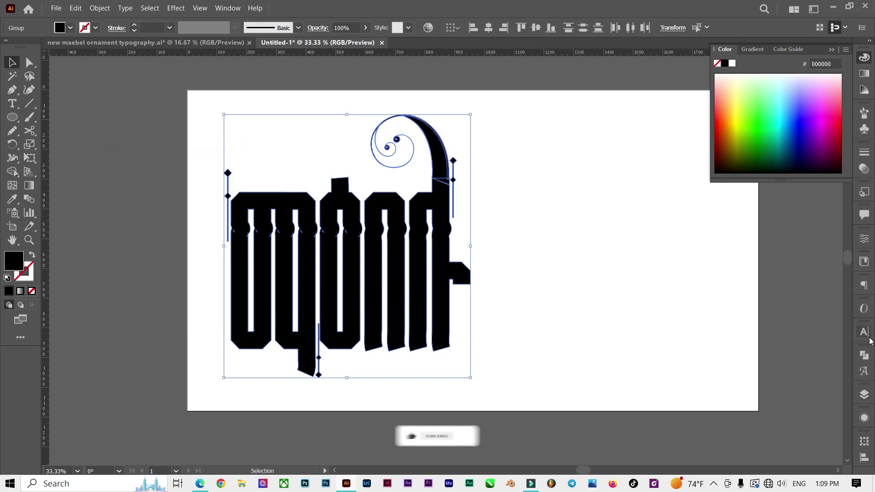
Step: Unite all the expanded shapes with Pathfinder, then nudge the lettering slightly right
{"action": "left_click", "coordinate": [865, 355]}
{"action": "left_click", "coordinate": [731, 375]}
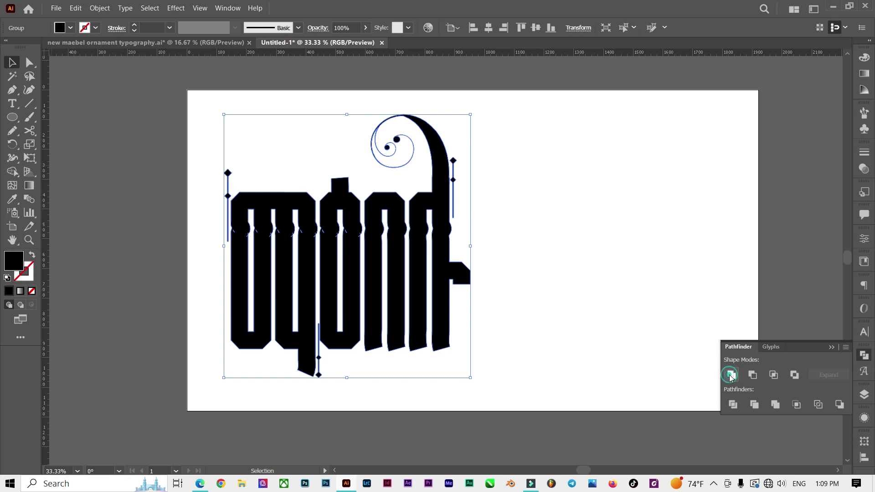
{"action": "left_click", "coordinate": [573, 241]}
{"action": "left_click_drag", "start_coordinate": [449, 274], "coordinate": [456, 273]}
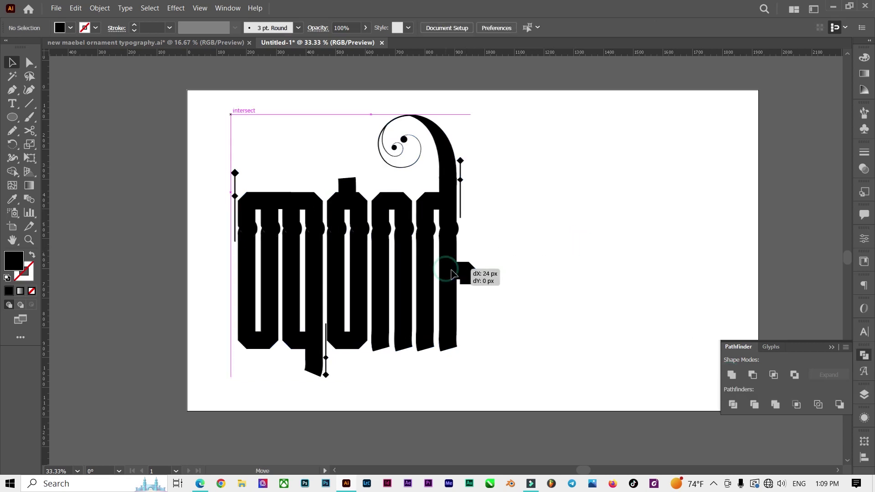
{"action": "left_click", "coordinate": [529, 153]}
{"action": "scroll", "coordinate": [392, 201], "scroll_direction": "down", "scroll_amount": 1}
{"action": "scroll", "coordinate": [397, 201], "scroll_direction": "down", "scroll_amount": 1}
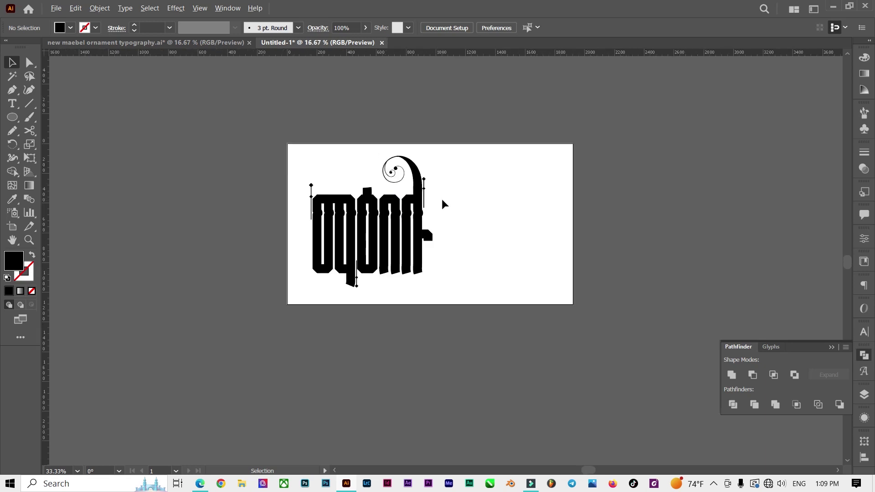
{"action": "scroll", "coordinate": [441, 198], "scroll_direction": "up", "scroll_amount": 1}
{"action": "scroll", "coordinate": [434, 195], "scroll_direction": "up", "scroll_amount": 1}
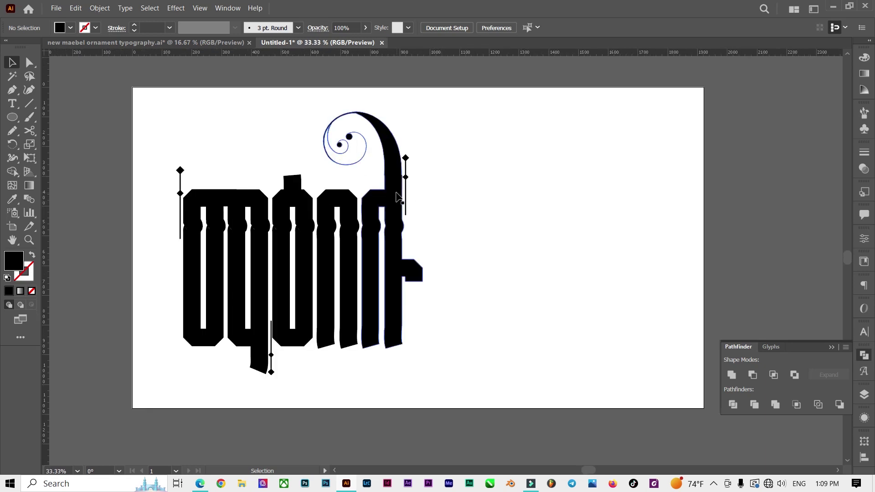
{"action": "scroll", "coordinate": [396, 196], "scroll_direction": "down", "scroll_amount": 1}
{"action": "scroll", "coordinate": [410, 189], "scroll_direction": "up", "scroll_amount": 1}
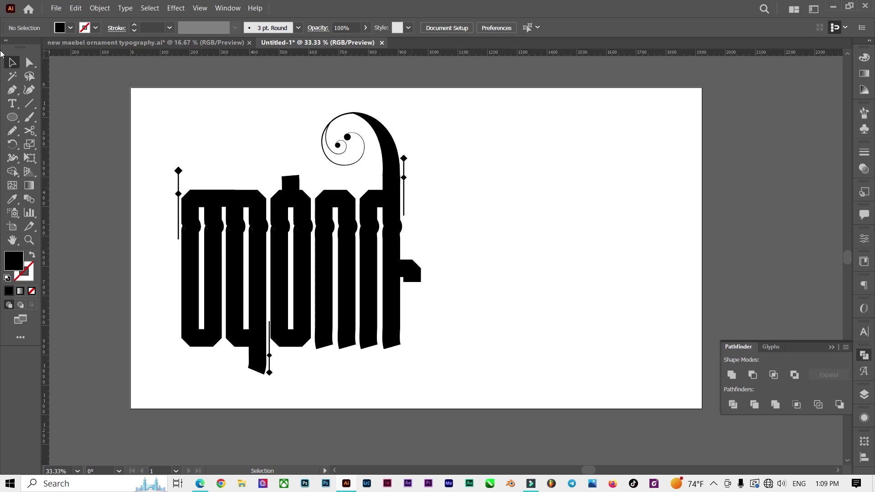
Step: Draw an artboard-sized rectangle filled dark navy #001837 and send it to the back
{"action": "left_click_drag", "start_coordinate": [12, 117], "coordinate": [48, 118]}
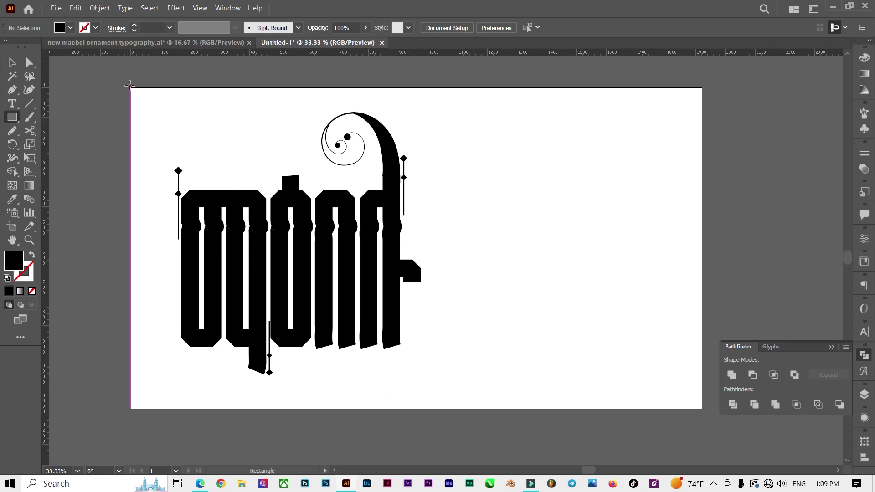
{"action": "left_click_drag", "start_coordinate": [130, 85], "coordinate": [701, 409]}
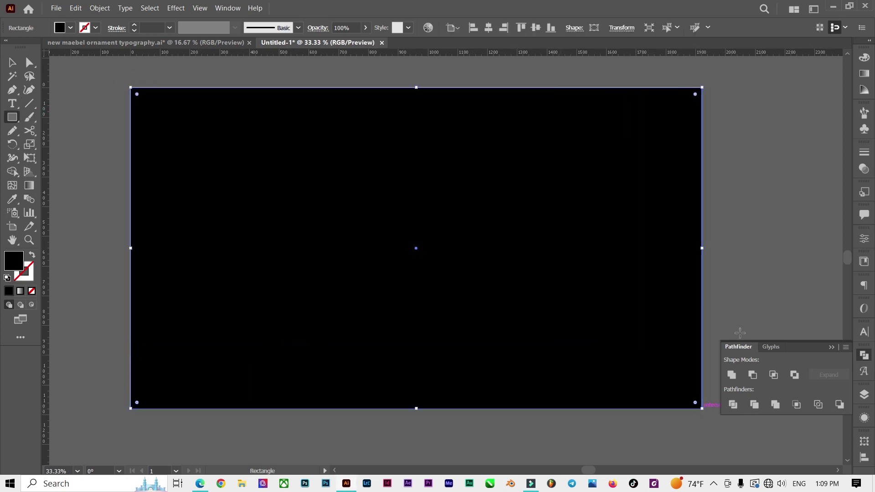
{"action": "left_click", "coordinate": [865, 59]}
{"action": "left_click", "coordinate": [777, 162]}
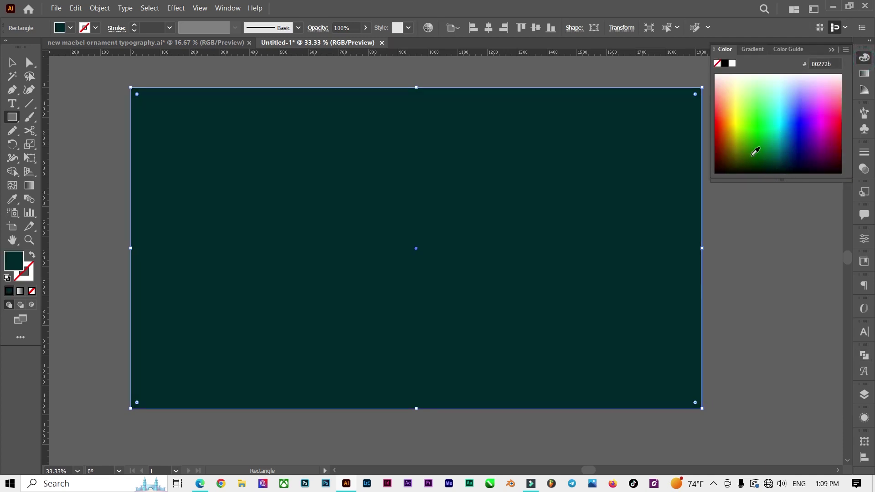
{"action": "left_click", "coordinate": [787, 161]}
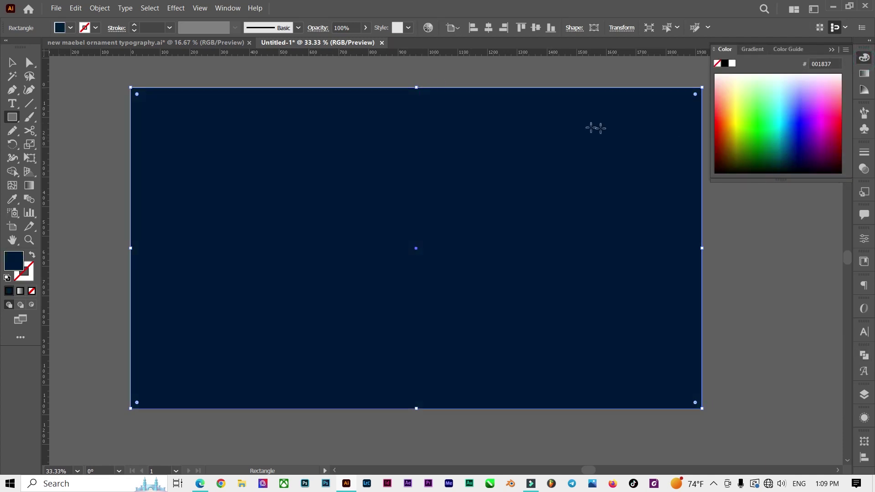
{"action": "key", "text": "ctrl+shift+bracketleft"}
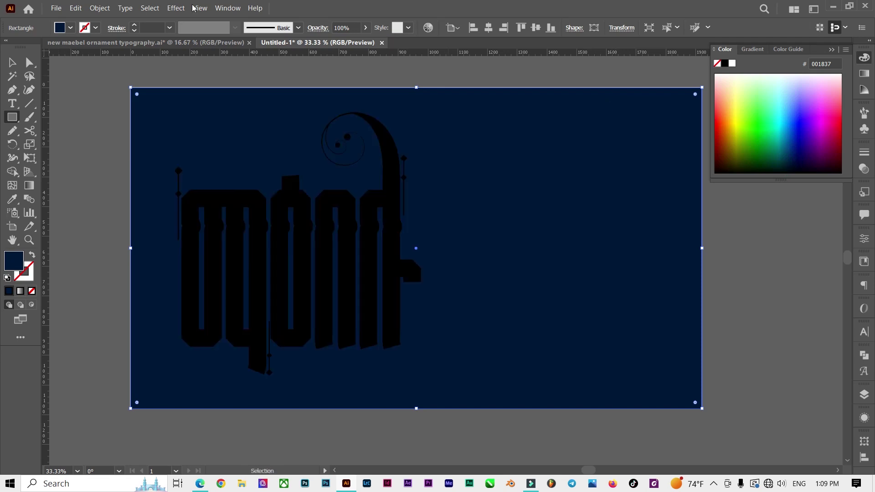
Step: Fill the lettering group with white
{"action": "left_click", "coordinate": [13, 62]}
{"action": "left_click", "coordinate": [262, 243]}
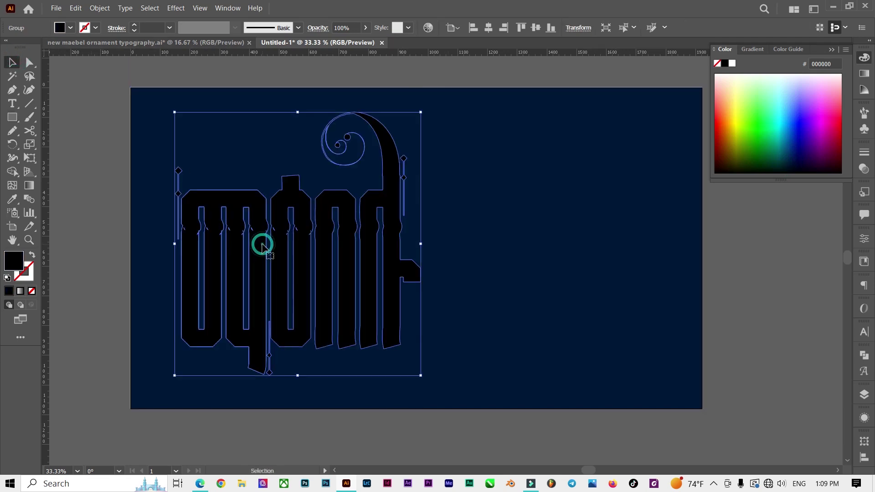
{"action": "left_click", "coordinate": [70, 28]}
{"action": "left_click", "coordinate": [28, 48]}
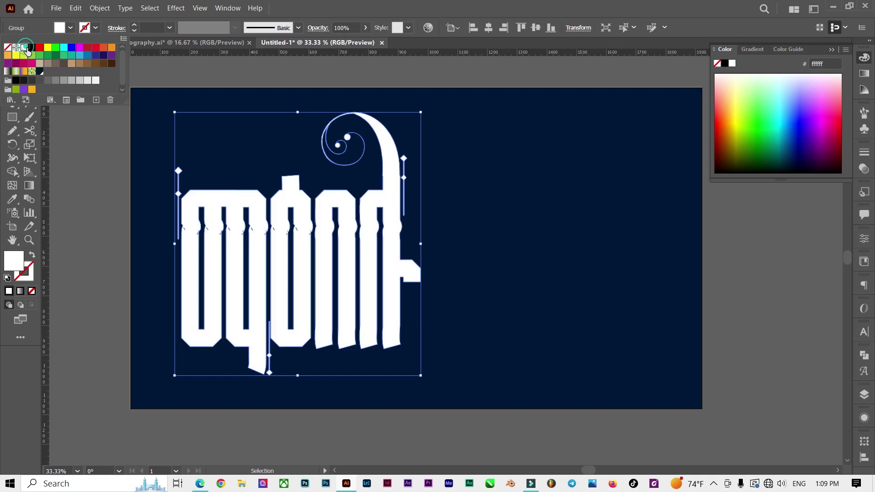
{"action": "left_click", "coordinate": [97, 161]}
{"action": "scroll", "coordinate": [246, 197], "scroll_direction": "down", "scroll_amount": 3}
Step: Scale the white lettering down slightly from its top-right corner and move it up a little
{"action": "scroll", "coordinate": [279, 195], "scroll_direction": "up", "scroll_amount": 2}
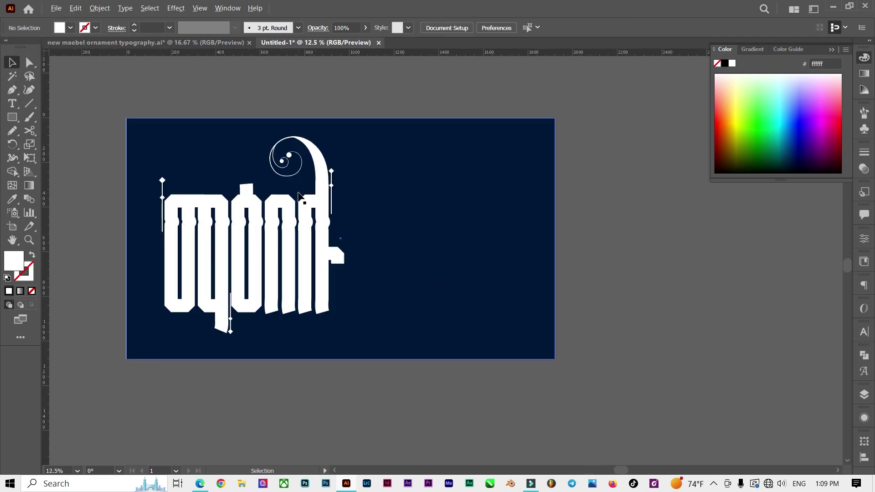
{"action": "left_click", "coordinate": [310, 200]}
{"action": "left_click_drag", "start_coordinate": [345, 135], "coordinate": [323, 159]}
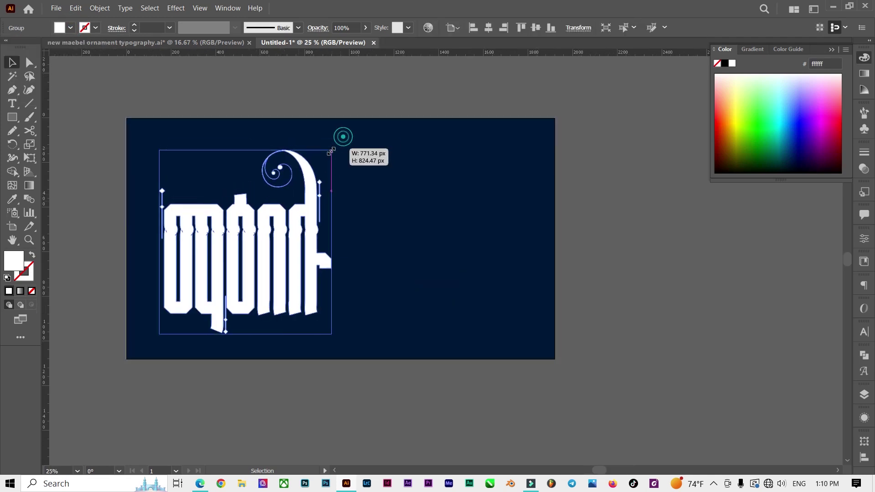
{"action": "left_click_drag", "start_coordinate": [295, 197], "coordinate": [303, 183]}
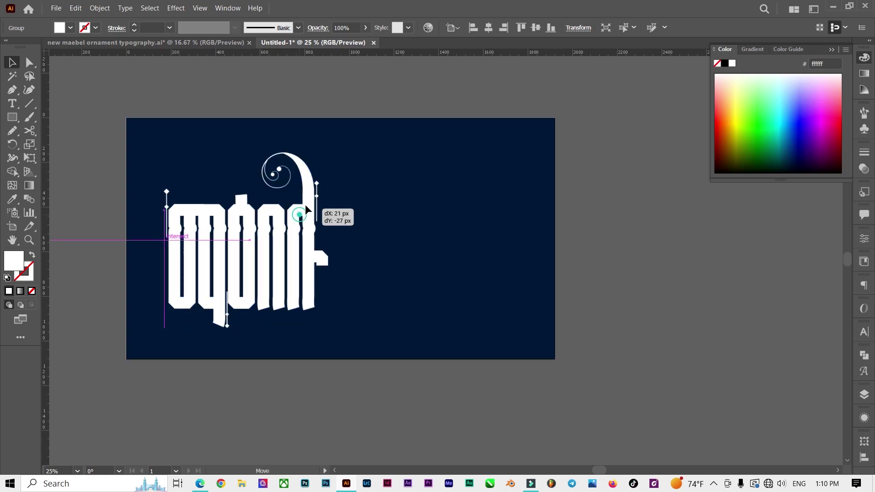
{"action": "left_click", "coordinate": [300, 100]}
{"action": "scroll", "coordinate": [315, 233], "scroll_direction": "up", "scroll_amount": 1}
{"action": "scroll", "coordinate": [323, 217], "scroll_direction": "down", "scroll_amount": 1}
{"action": "scroll", "coordinate": [359, 209], "scroll_direction": "up", "scroll_amount": 1}
{"action": "left_click", "coordinate": [396, 73]}
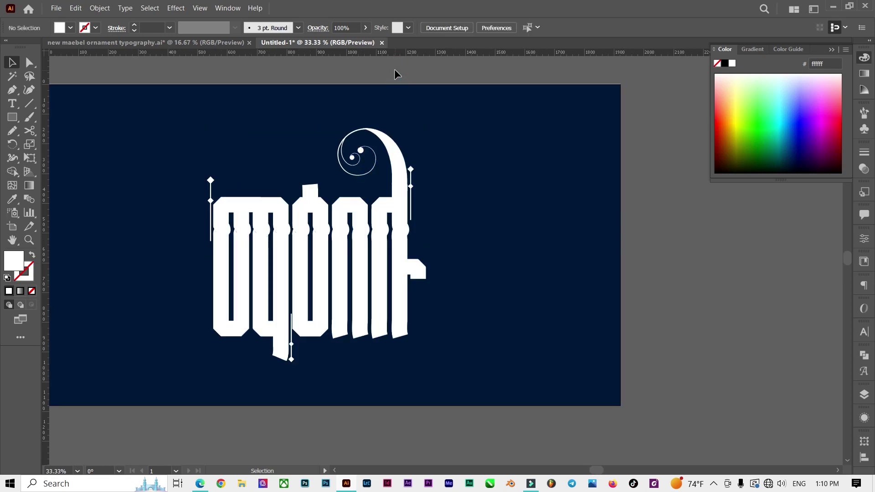